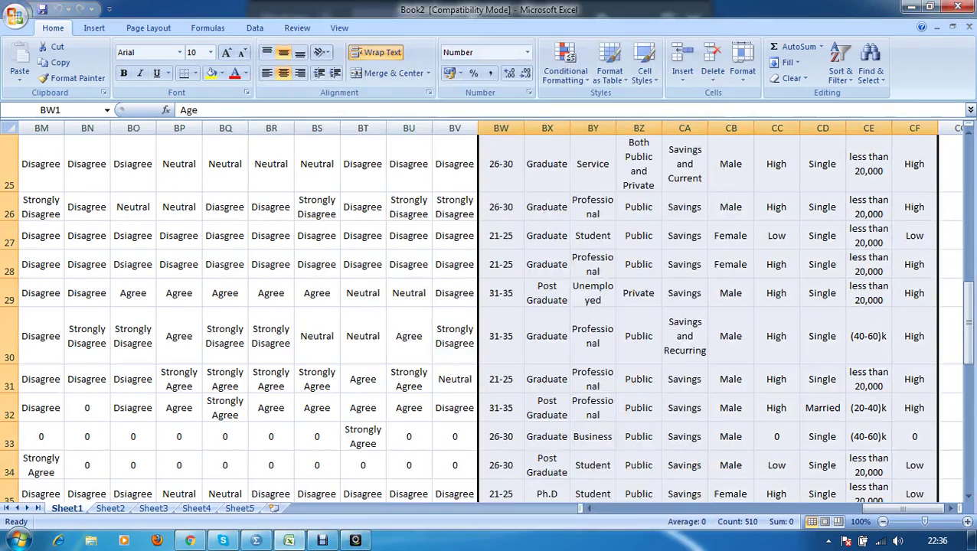
Examine the selected demographic columns from Age to Eng, from the header row down to the last respondent
{"action": "scroll", "coordinate": [490, 313], "scroll_direction": "down", "scroll_amount": 5}
{"action": "scroll", "coordinate": [490, 313], "scroll_direction": "up", "scroll_amount": 10}
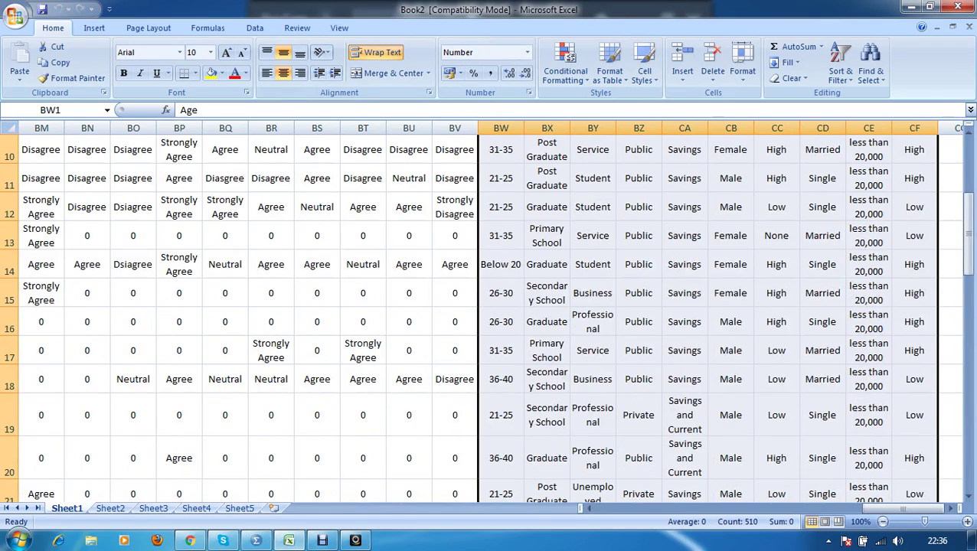
{"action": "scroll", "coordinate": [490, 314], "scroll_direction": "up", "scroll_amount": 3}
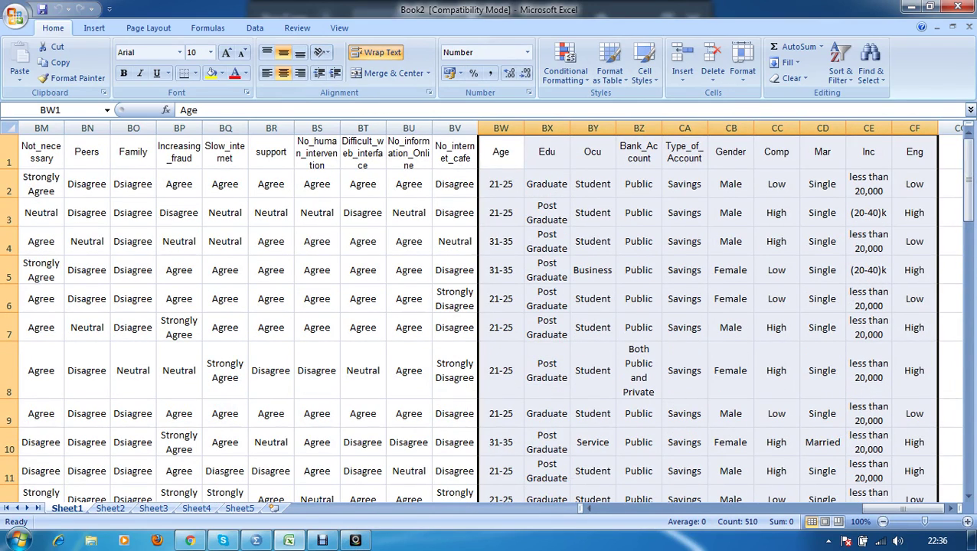
{"action": "scroll", "coordinate": [490, 314], "scroll_direction": "down", "scroll_amount": 17}
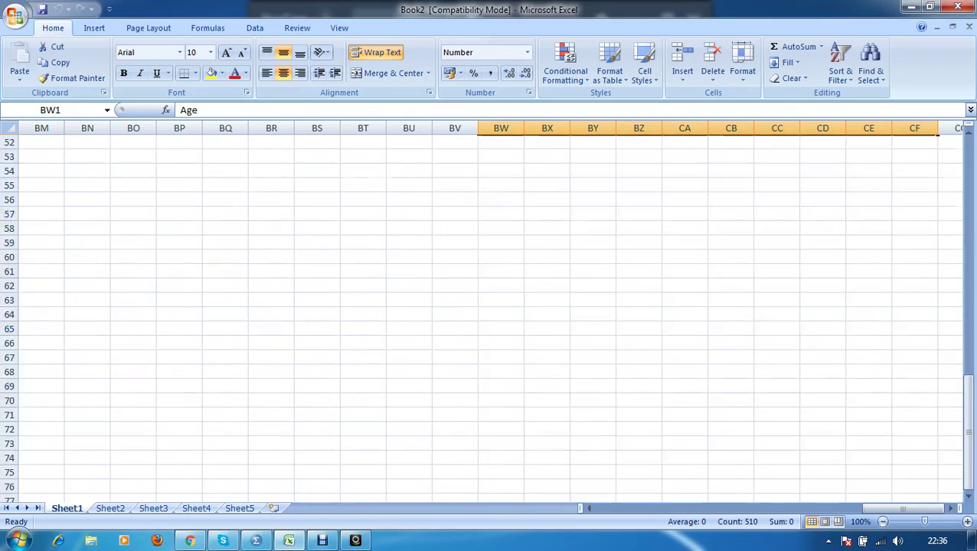
{"action": "scroll", "coordinate": [490, 314], "scroll_direction": "up", "scroll_amount": 17}
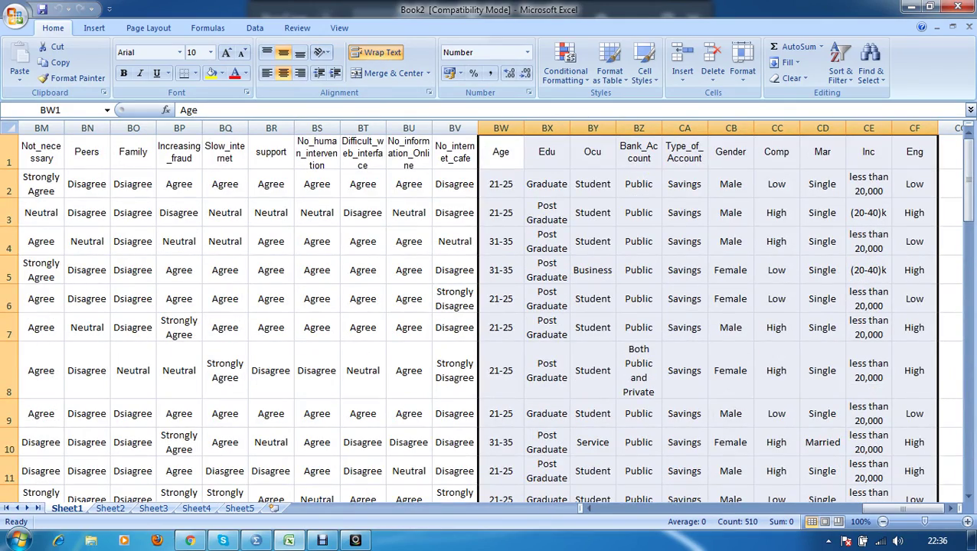
{"action": "scroll", "coordinate": [490, 313], "scroll_direction": "down", "scroll_amount": 8}
{"action": "scroll", "coordinate": [490, 314], "scroll_direction": "up", "scroll_amount": 8}
Apply all borders to every cell of Sheet1
{"action": "left_click", "coordinate": [41, 152]}
{"action": "key", "text": "ctrl+a"}
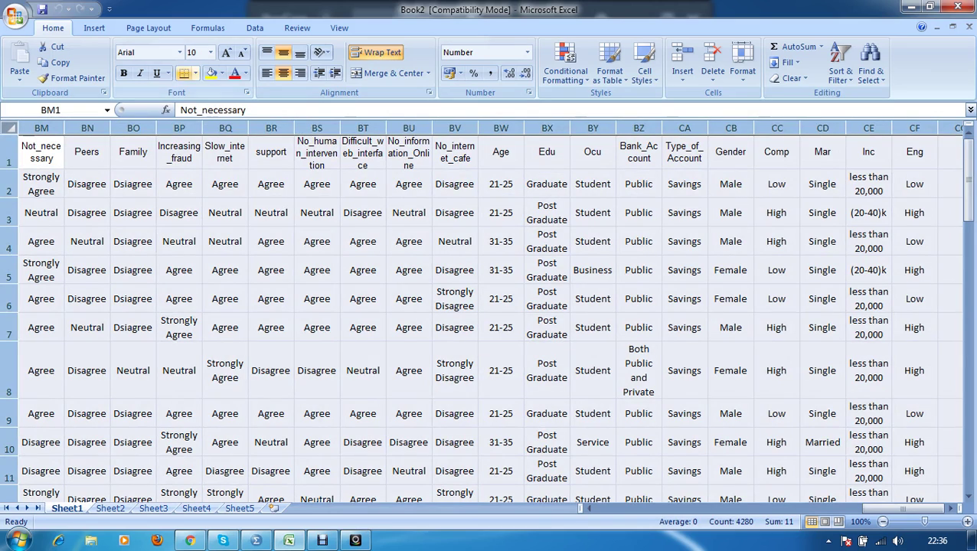
{"action": "left_click", "coordinate": [196, 73]}
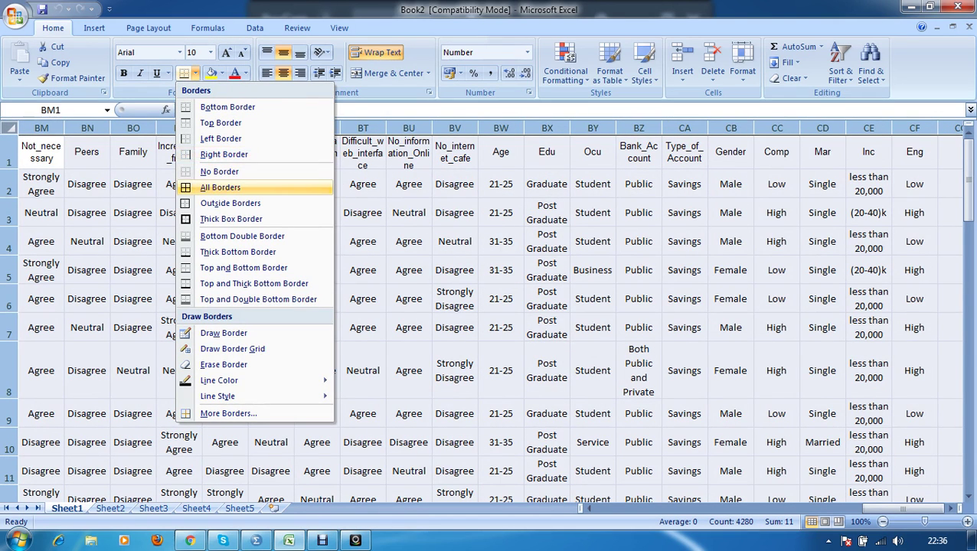
{"action": "left_click", "coordinate": [219, 188]}
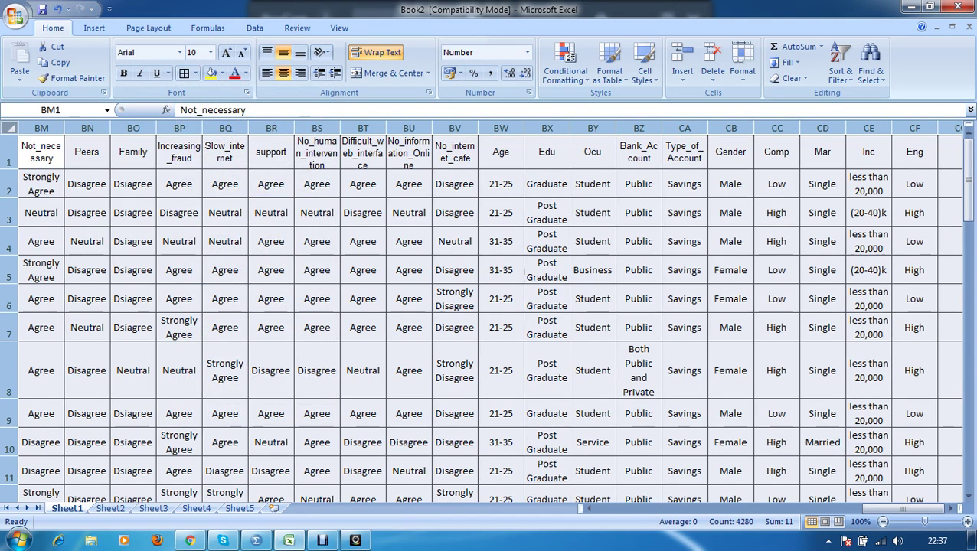
Widen all columns of Sheet1 slightly and check the bordered table down to its last rows
{"action": "left_click_drag", "start_coordinate": [64, 128], "coordinate": [71, 128]}
{"action": "left_click", "coordinate": [150, 212]}
{"action": "scroll", "coordinate": [150, 213], "scroll_direction": "down", "scroll_amount": 3}
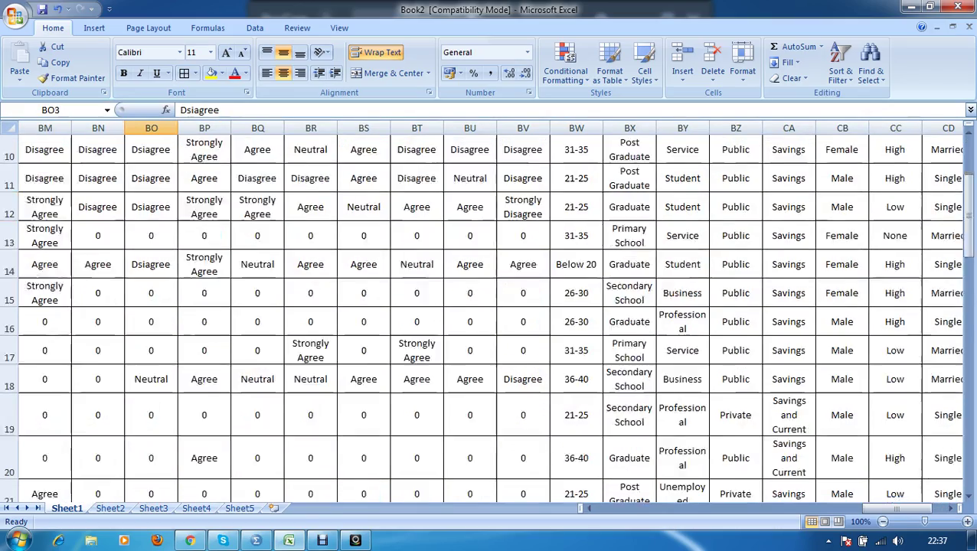
{"action": "scroll", "coordinate": [482, 314], "scroll_direction": "down", "scroll_amount": 12}
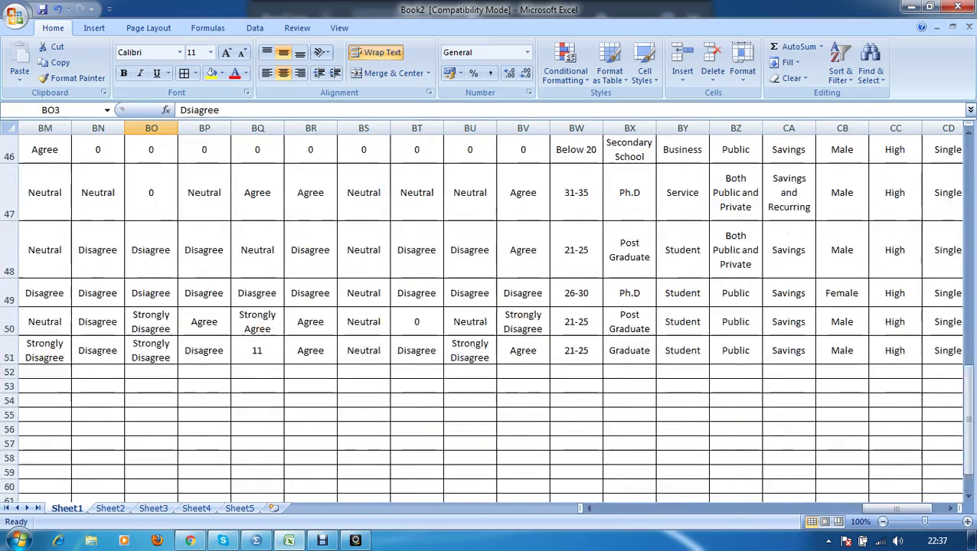
{"action": "scroll", "coordinate": [482, 314], "scroll_direction": "up", "scroll_amount": 15}
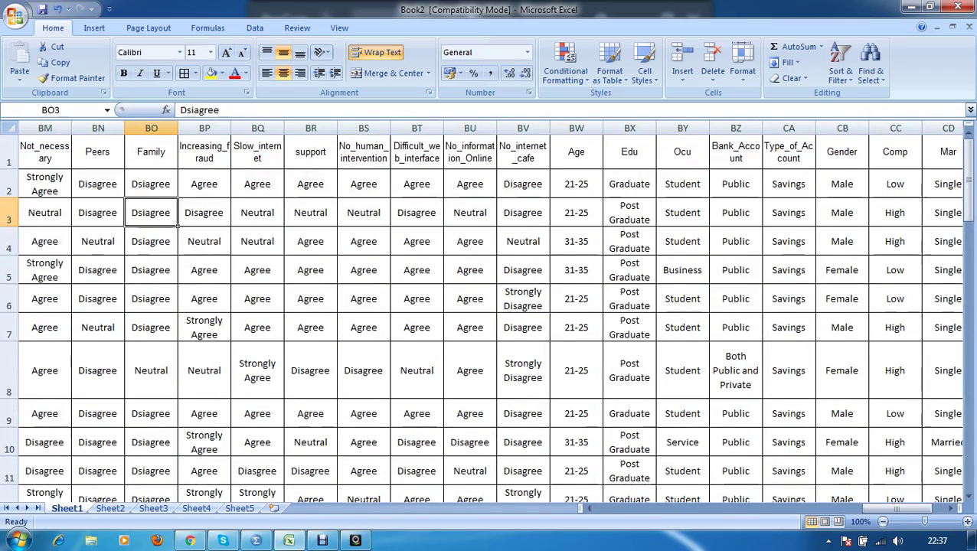
Widen the Not_necessary column (BM) so its header and answers fit on one line
{"action": "left_click", "coordinate": [98, 184]}
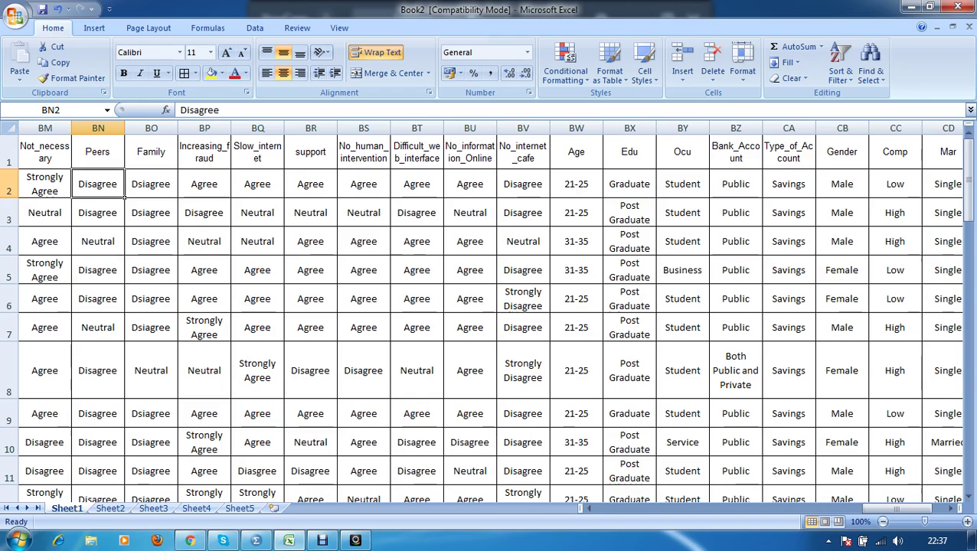
{"action": "scroll", "coordinate": [482, 313], "scroll_direction": "down", "scroll_amount": 5}
{"action": "scroll", "coordinate": [483, 314], "scroll_direction": "up", "scroll_amount": 5}
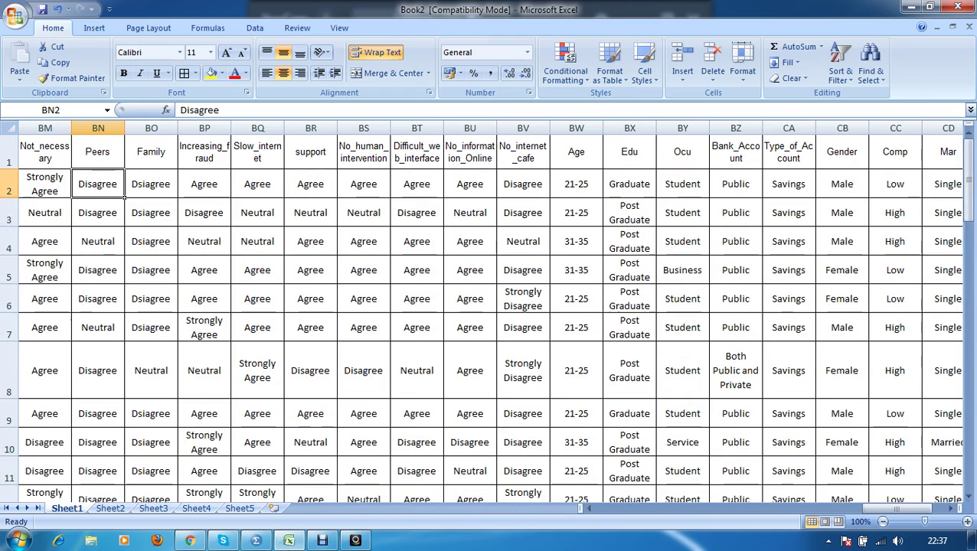
{"action": "left_click_drag", "start_coordinate": [71, 128], "coordinate": [98, 128]}
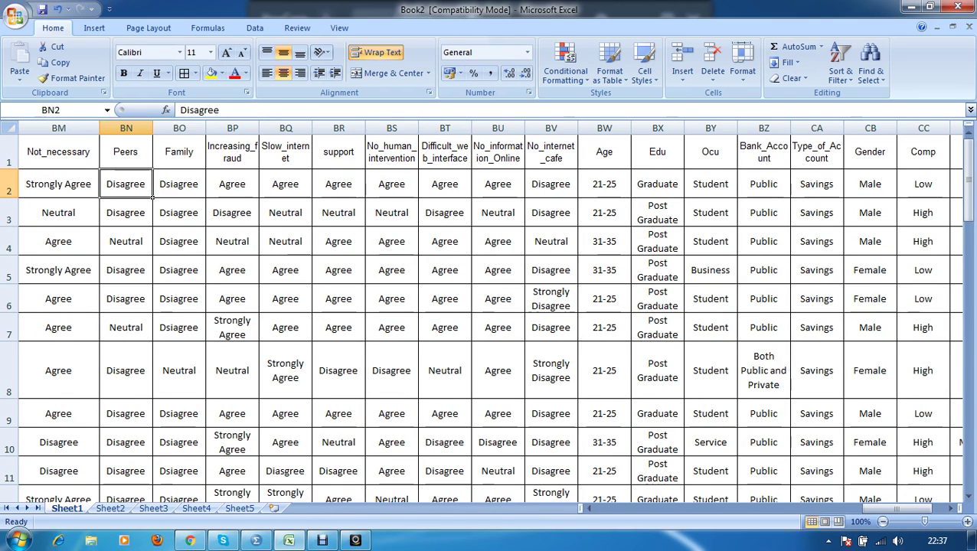
Fill the whole header row 1, starting at Respondents, with yellow
{"action": "scroll", "coordinate": [153, 197], "scroll_direction": "left", "scroll_amount": 20}
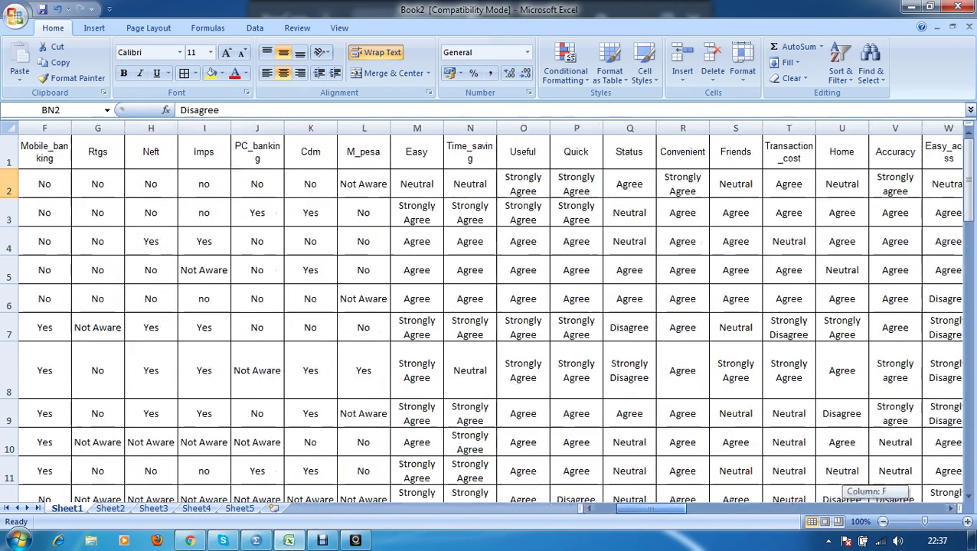
{"action": "left_click", "coordinate": [67, 161]}
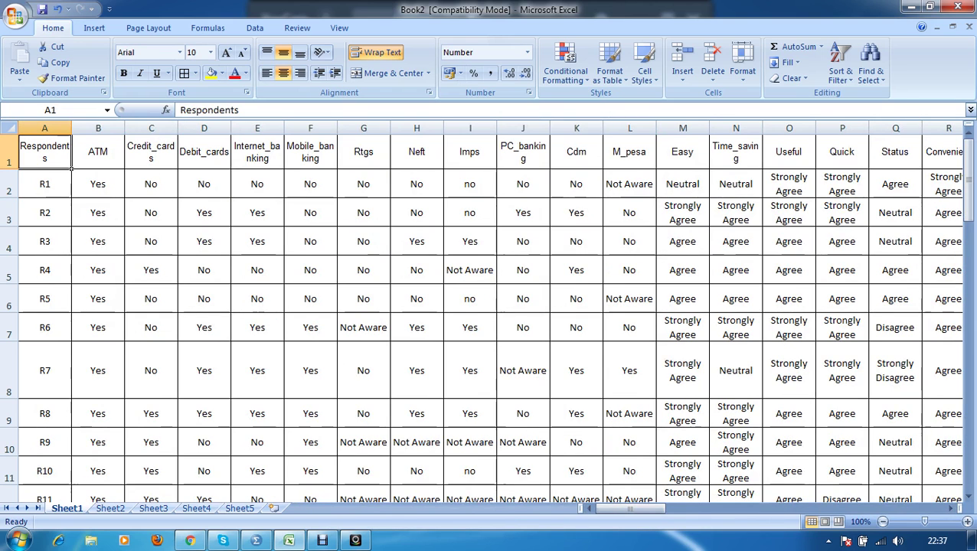
{"action": "scroll", "coordinate": [69, 165], "scroll_direction": "down", "scroll_amount": 18}
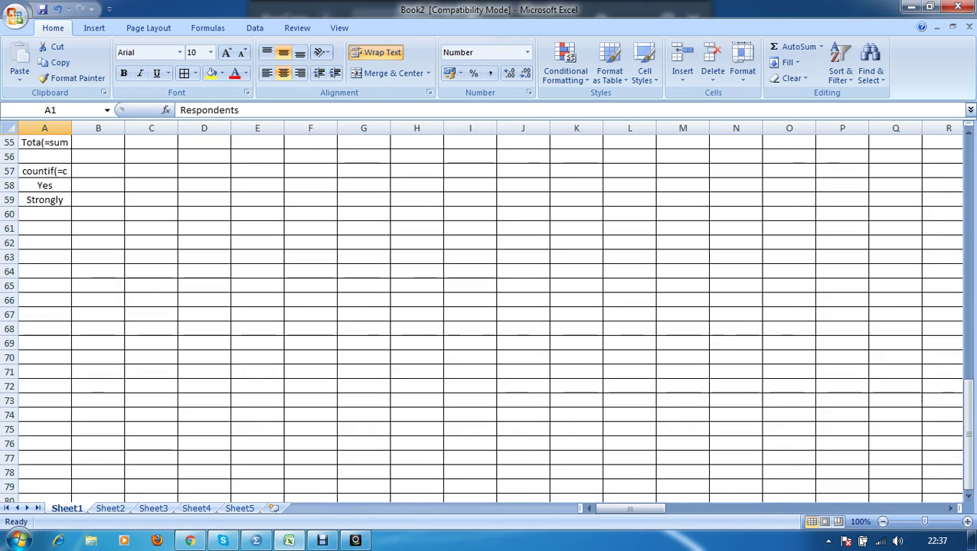
{"action": "scroll", "coordinate": [69, 165], "scroll_direction": "up", "scroll_amount": 18}
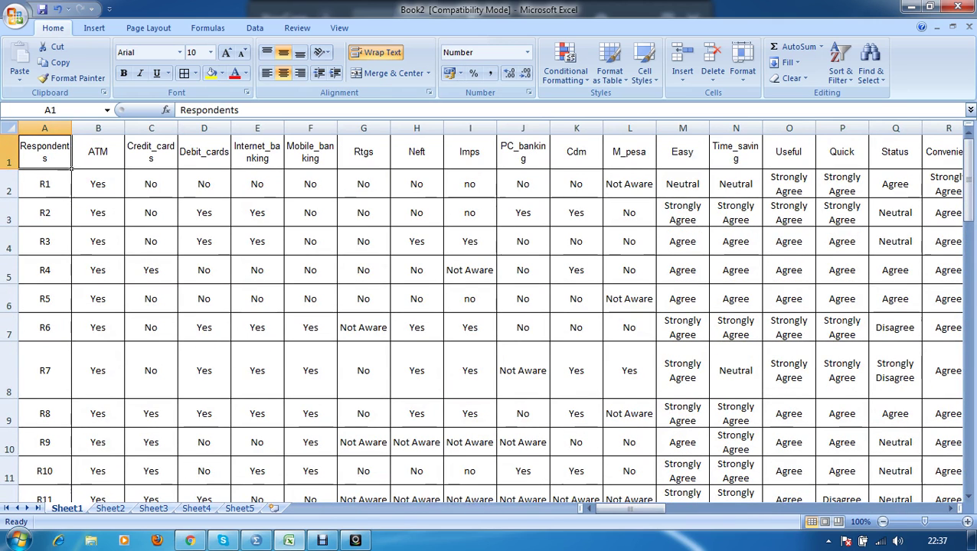
{"action": "left_click", "coordinate": [9, 157]}
{"action": "left_click", "coordinate": [211, 73]}
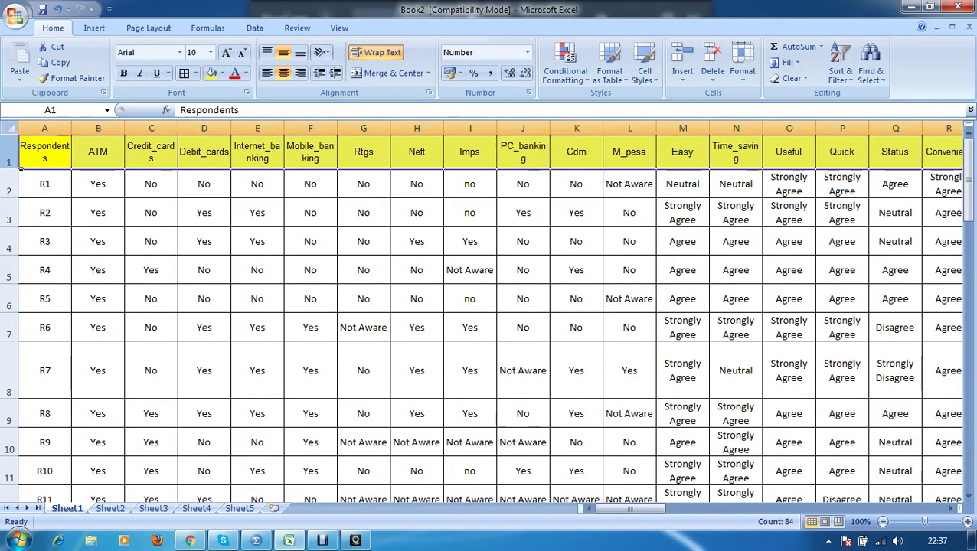
Examine the banking service headers in row 1, from ATM and Credit_cards through M_pesa
{"action": "left_click", "coordinate": [98, 151]}
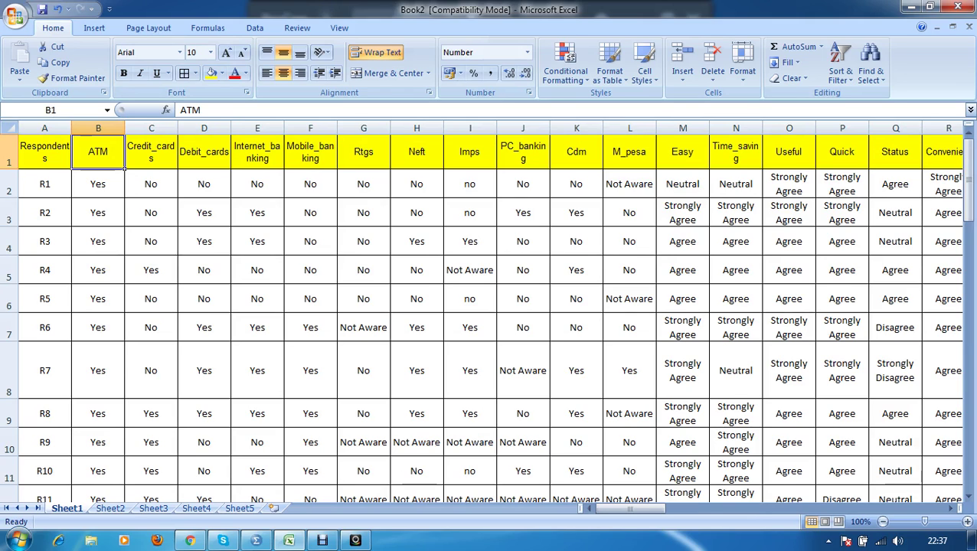
{"action": "left_click", "coordinate": [151, 151]}
{"action": "left_click", "coordinate": [203, 151]}
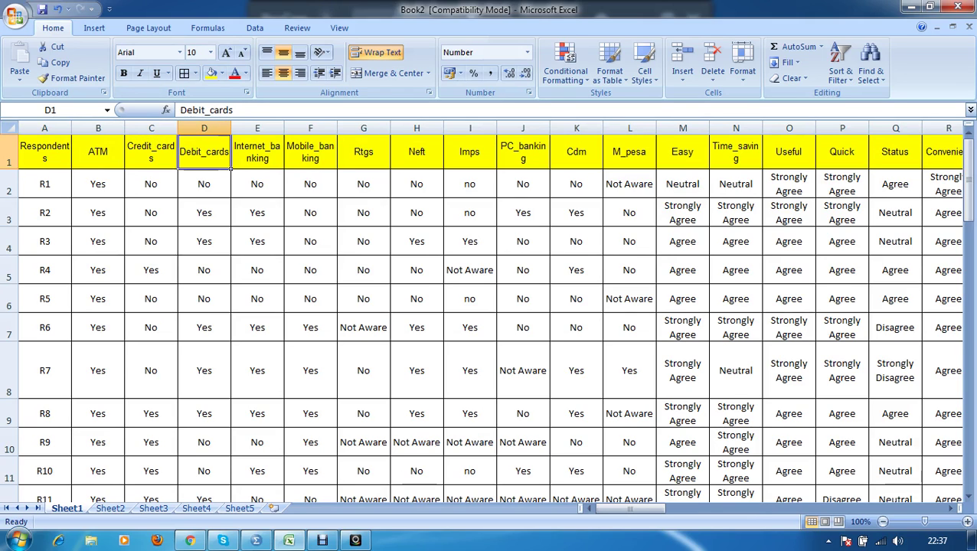
{"action": "key", "text": "Right"}
{"action": "key", "text": "Right"}
{"action": "key", "text": "Right"}
{"action": "key", "text": "Right"}
{"action": "key", "text": "Right"}
{"action": "key", "text": "Right"}
{"action": "key", "text": "Right"}
{"action": "key", "text": "Right"}
{"action": "key", "text": "Right"}
{"action": "key", "text": "Right"}
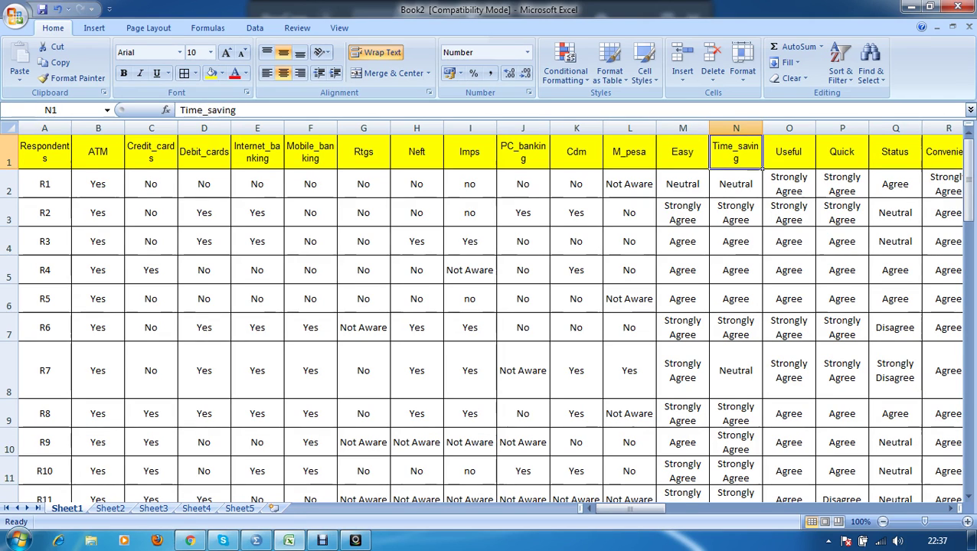
Examine the row 1 opinion headers from Easy onward, across to the blank columns after Eng
{"action": "left_click", "coordinate": [682, 152]}
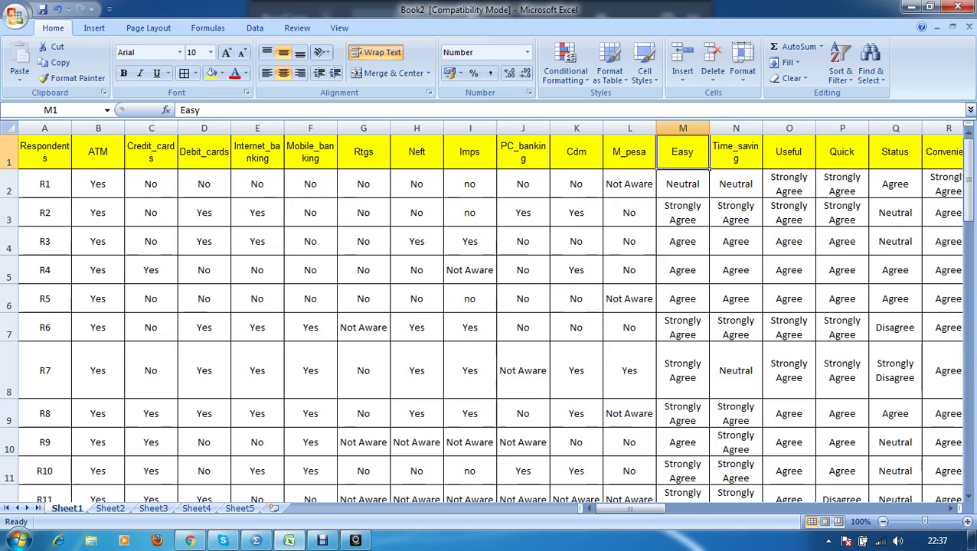
{"action": "key", "text": "Right"}
{"action": "key", "text": "Right"}
{"action": "key", "text": "Right"}
{"action": "key", "text": "Right"}
{"action": "key", "text": "Right"}
{"action": "key", "text": "Right"}
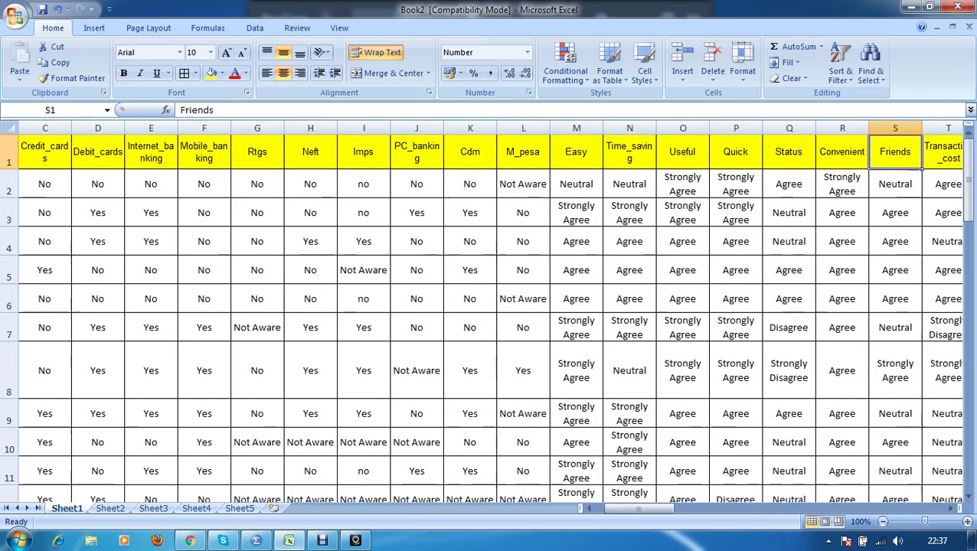
{"action": "key", "text": "Right"}
{"action": "key", "text": "Right"}
{"action": "key", "text": "Right"}
{"action": "key", "text": "Right"}
{"action": "key", "text": "Right"}
{"action": "key", "text": "Right"}
{"action": "key", "text": "Right"}
{"action": "key", "text": "Right"}
{"action": "key", "text": "Right"}
{"action": "key", "text": "Right"}
{"action": "key", "text": "Right"}
{"action": "key", "text": "Right"}
{"action": "key", "text": "Right"}
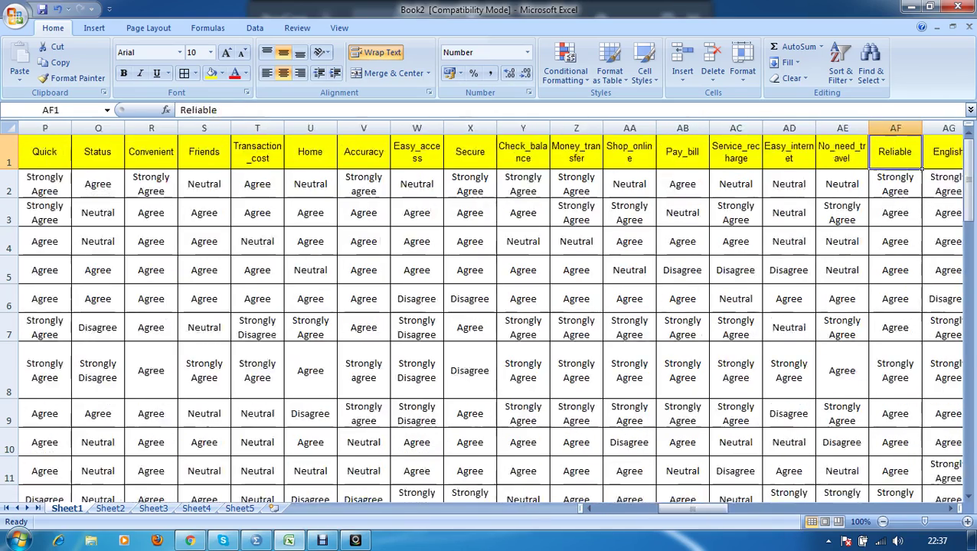
{"action": "key", "text": "Right"}
{"action": "key", "text": "Right"}
{"action": "key", "text": "Right"}
{"action": "key", "text": "Right"}
{"action": "key", "text": "Right"}
{"action": "key", "text": "Right"}
{"action": "key", "text": "Right"}
{"action": "key", "text": "Right"}
{"action": "key", "text": "Right"}
{"action": "key", "text": "Right"}
{"action": "key", "text": "Right"}
{"action": "key", "text": "Right"}
{"action": "key", "text": "Right"}
{"action": "key", "text": "Right"}
{"action": "key", "text": "Right"}
{"action": "key", "text": "Right"}
{"action": "key", "text": "Right"}
{"action": "key", "text": "Right"}
{"action": "key", "text": "Right"}
{"action": "key", "text": "Right"}
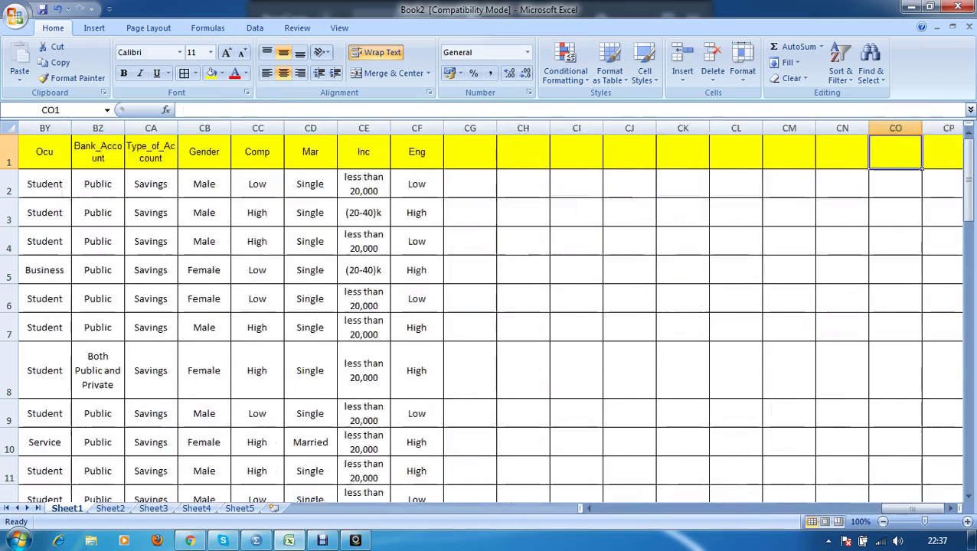
{"action": "key", "text": "Right"}
{"action": "key", "text": "Right"}
{"action": "key", "text": "Right"}
{"action": "key", "text": "Right"}
{"action": "key", "text": "Right"}
{"action": "key", "text": "Right"}
Return from the blank columns and examine the demographic headers in row 1, including Edu, Bank_Account and Gender
{"action": "key", "text": "Left"}
{"action": "key", "text": "Left"}
{"action": "key", "text": "Left"}
{"action": "key", "text": "Left"}
{"action": "key", "text": "Left"}
{"action": "key", "text": "Left"}
{"action": "key", "text": "Left"}
{"action": "key", "text": "Left"}
{"action": "key", "text": "Left"}
{"action": "key", "text": "Left"}
{"action": "key", "text": "Left"}
{"action": "key", "text": "Left"}
{"action": "key", "text": "Left"}
{"action": "key", "text": "Left"}
{"action": "key", "text": "Left"}
{"action": "key", "text": "Left"}
{"action": "key", "text": "Left"}
{"action": "key", "text": "Left"}
{"action": "key", "text": "Left"}
{"action": "key", "text": "Left"}
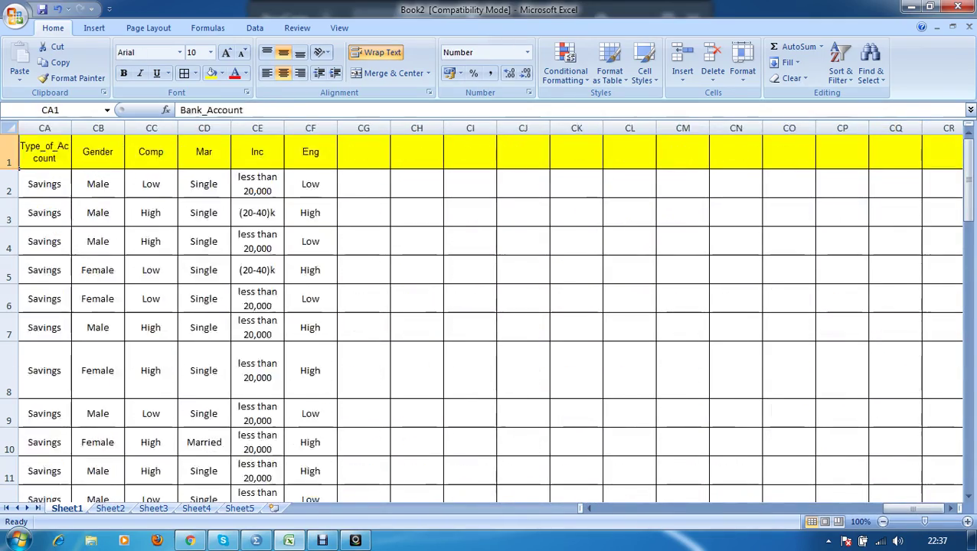
{"action": "key", "text": "Left"}
{"action": "key", "text": "Left"}
{"action": "key", "text": "Left"}
{"action": "key", "text": "Left"}
{"action": "key", "text": "Left"}
{"action": "key", "text": "Left"}
{"action": "key", "text": "Left"}
{"action": "key", "text": "Left"}
{"action": "key", "text": "Left"}
{"action": "key", "text": "Left"}
{"action": "key", "text": "Right"}
{"action": "key", "text": "Right"}
{"action": "key", "text": "Right"}
{"action": "key", "text": "Right"}
{"action": "key", "text": "Right"}
{"action": "key", "text": "Right"}
{"action": "key", "text": "Right"}
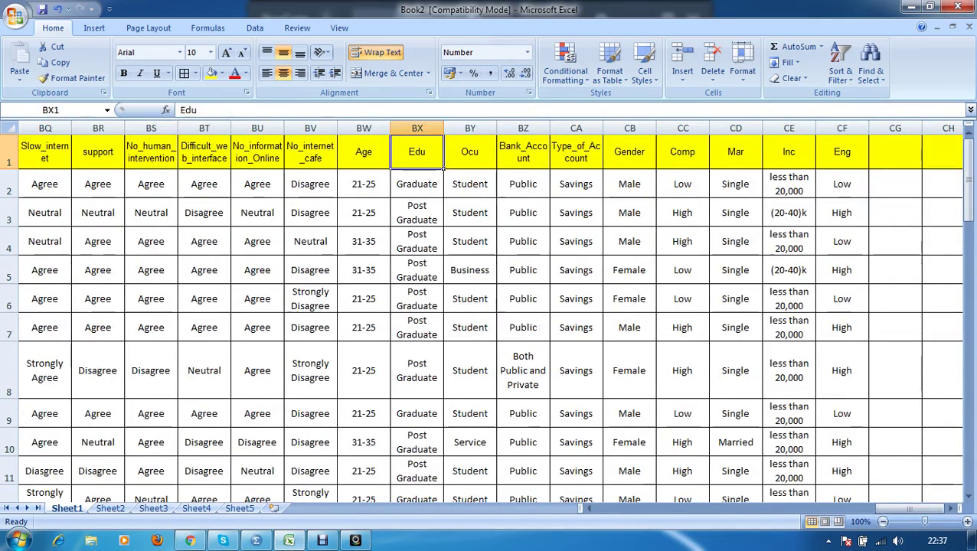
{"action": "key", "text": "Right"}
{"action": "key", "text": "Right"}
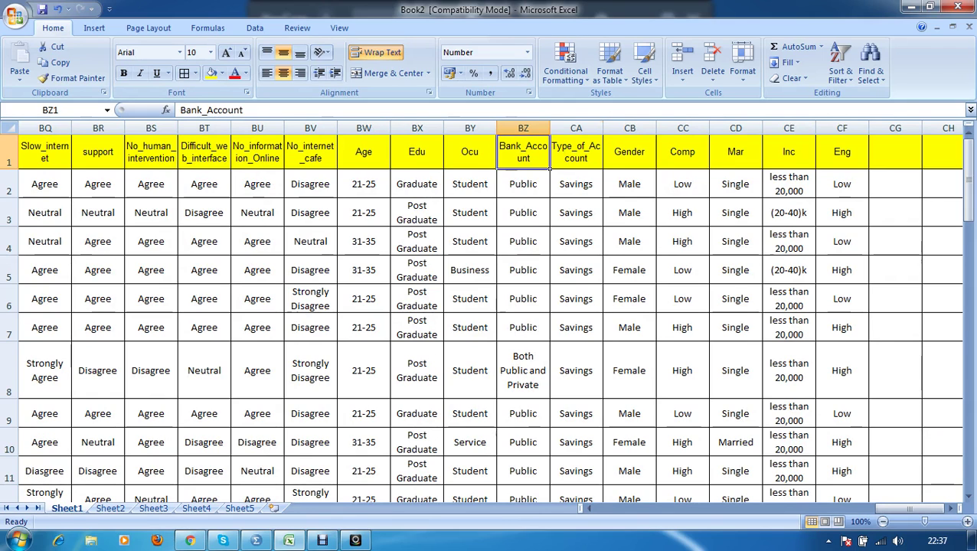
{"action": "key", "text": "Right"}
{"action": "key", "text": "Right"}
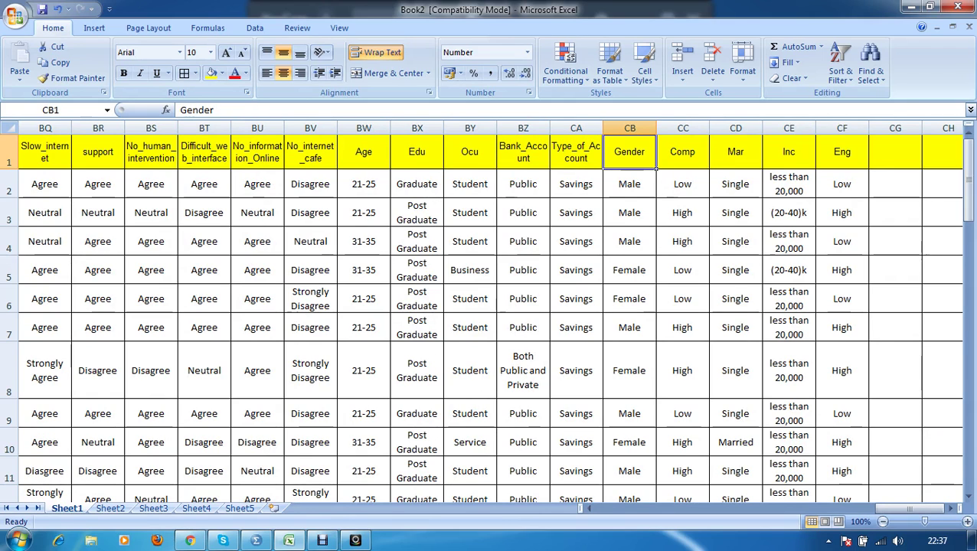
Review the row 1 headers backward from Gender to No_comp_mob_experience
{"action": "key", "text": "Left"}
{"action": "key", "text": "Left"}
{"action": "key", "text": "Left"}
{"action": "key", "text": "Left"}
{"action": "key", "text": "Left"}
{"action": "key", "text": "Left"}
{"action": "key", "text": "Left"}
{"action": "key", "text": "Left"}
{"action": "key", "text": "Left"}
{"action": "key", "text": "Left"}
{"action": "key", "text": "Left"}
{"action": "key", "text": "Left"}
{"action": "key", "text": "Left"}
{"action": "key", "text": "Left"}
{"action": "key", "text": "Left"}
{"action": "key", "text": "Left"}
{"action": "key", "text": "Left"}
{"action": "key", "text": "Left"}
{"action": "key", "text": "Left"}
{"action": "key", "text": "Left"}
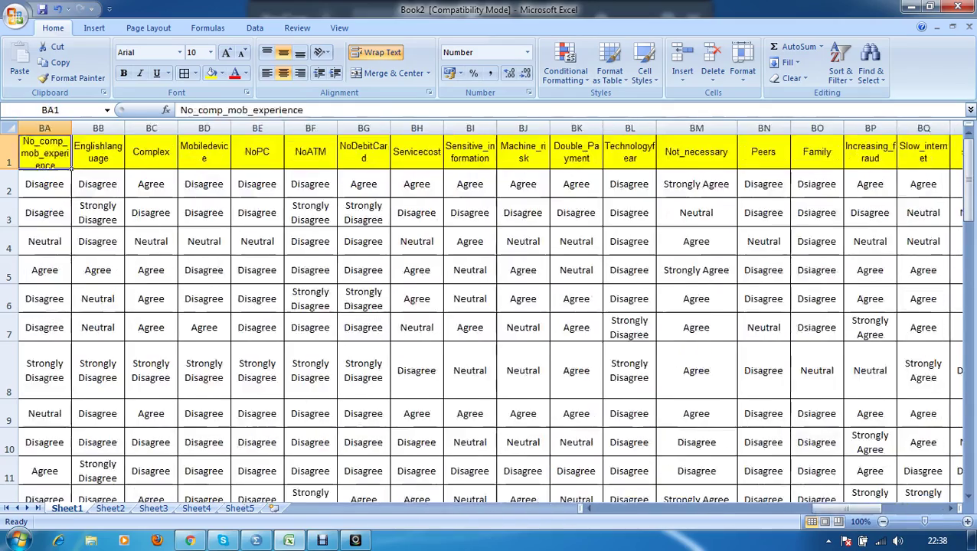
Go back along the row 1 headers from No_comp_mob_experience to the Respondents column
{"action": "key", "text": "Left"}
{"action": "key", "text": "Left"}
{"action": "key", "text": "Left"}
{"action": "key", "text": "Left"}
{"action": "key", "text": "Left"}
{"action": "key", "text": "Left"}
{"action": "key", "text": "Left"}
{"action": "key", "text": "Left"}
{"action": "key", "text": "Left"}
{"action": "key", "text": "Left"}
{"action": "key", "text": "Left"}
{"action": "key", "text": "Left"}
{"action": "key", "text": "Left"}
{"action": "key", "text": "Left"}
{"action": "key", "text": "Left"}
{"action": "key", "text": "Left"}
{"action": "key", "text": "Left"}
{"action": "key", "text": "Left"}
{"action": "key", "text": "Left"}
{"action": "key", "text": "Left"}
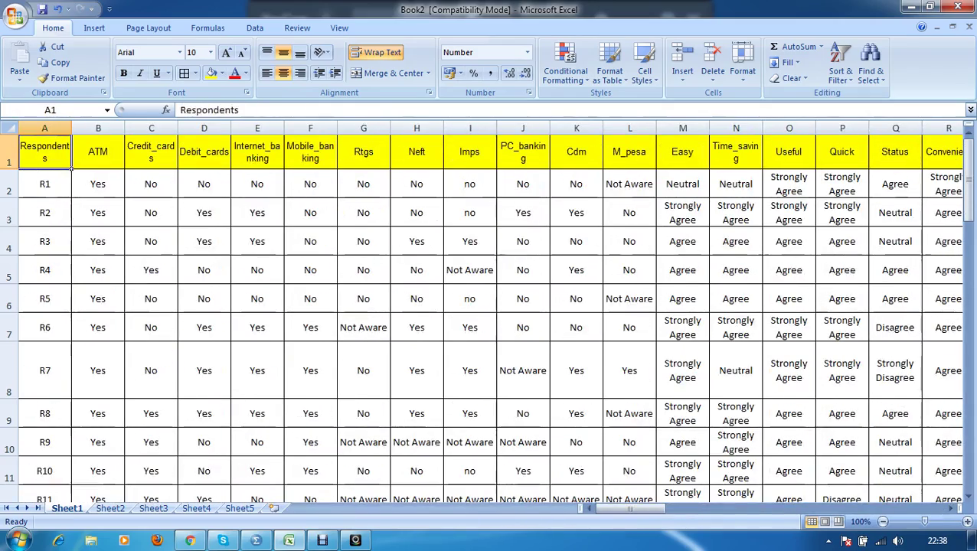
Examine the row 1 headers from Respondents through the banking service columns up to Easy
{"action": "key", "text": "Right"}
{"action": "key", "text": "Right"}
{"action": "key", "text": "Right"}
{"action": "key", "text": "Right"}
{"action": "key", "text": "Right"}
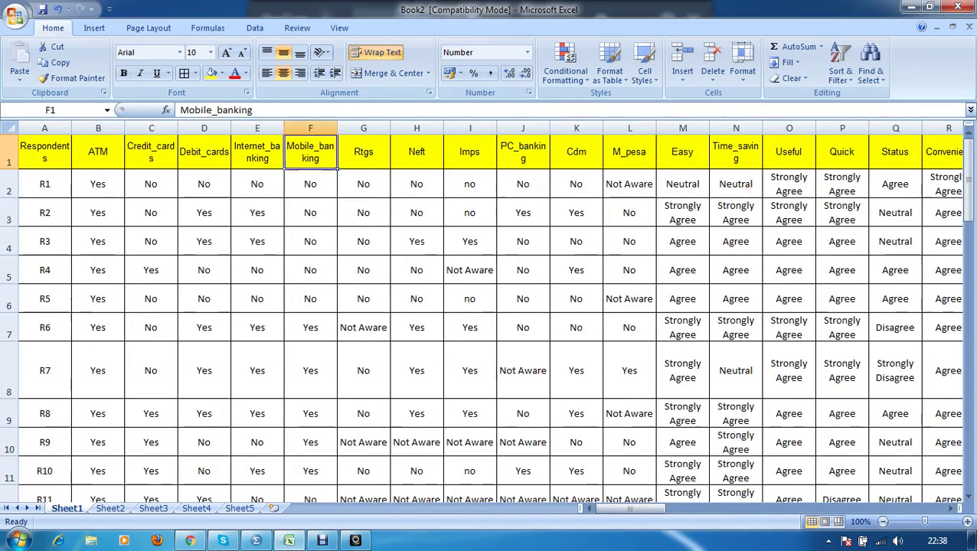
{"action": "key", "text": "Right"}
{"action": "key", "text": "Right"}
{"action": "key", "text": "Right"}
{"action": "key", "text": "Right"}
{"action": "key", "text": "Right"}
{"action": "key", "text": "Right"}
{"action": "key", "text": "Right"}
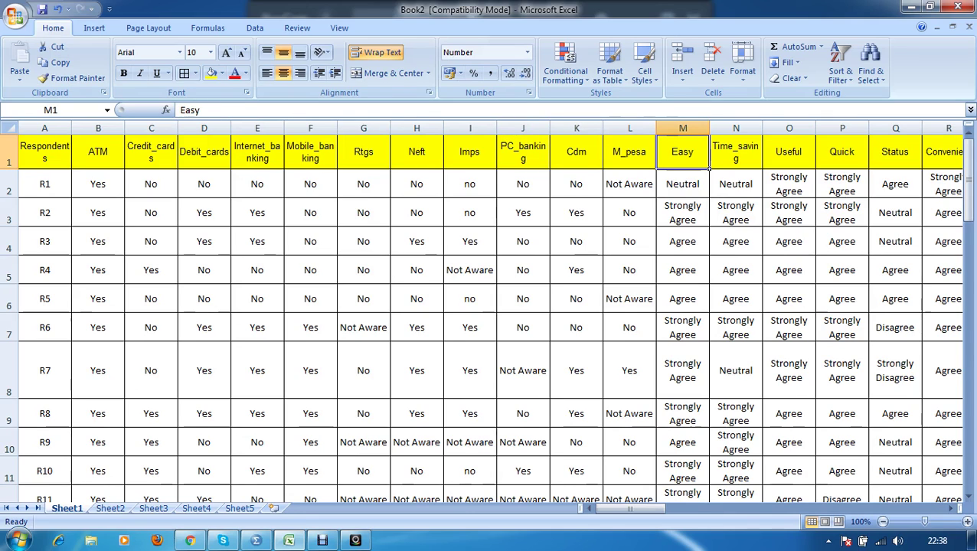
Examine the row 1 opinion headers from Time_saving through Useful, Quick, Status and Convenient to Friends
{"action": "key", "text": "Right"}
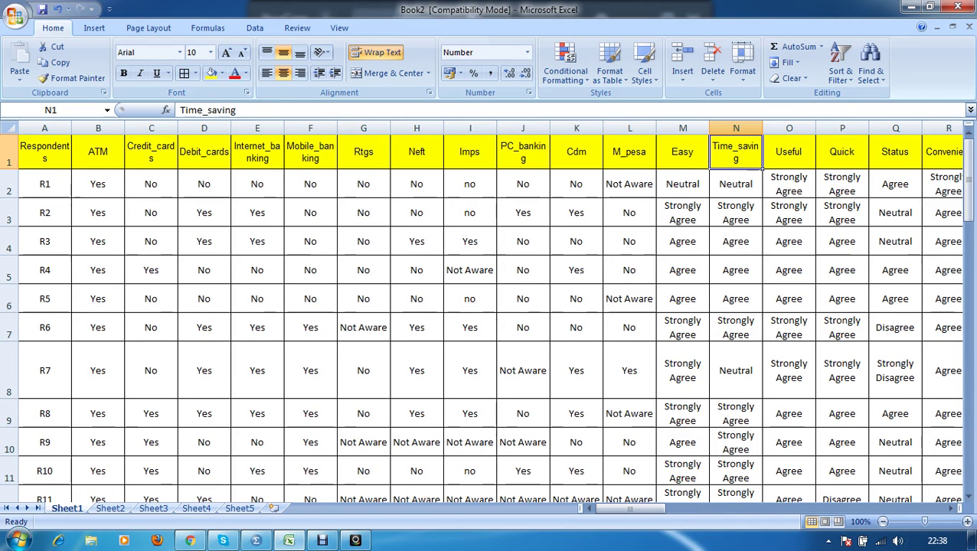
{"action": "key", "text": "Right"}
{"action": "key", "text": "Right"}
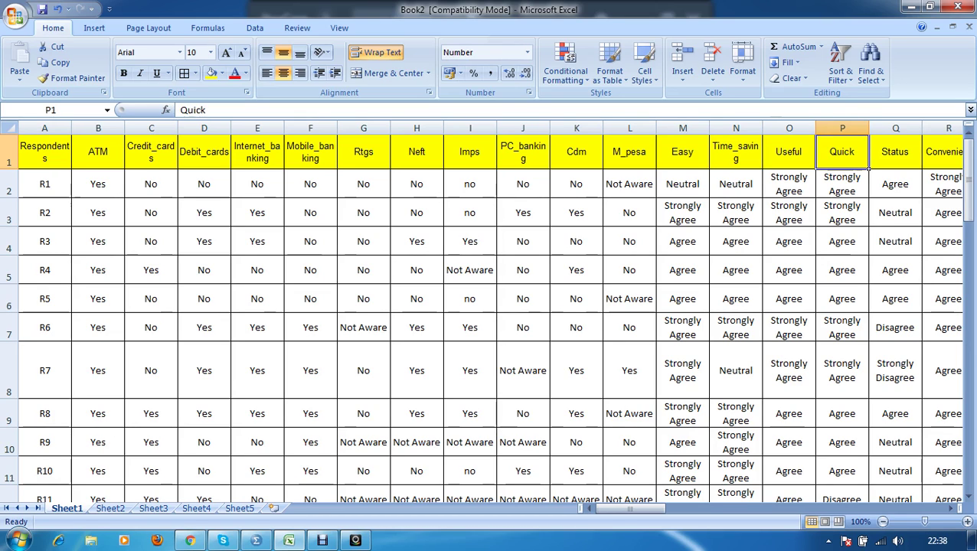
{"action": "key", "text": "Right"}
{"action": "key", "text": "Right"}
{"action": "key", "text": "Right"}
{"action": "key", "text": "Right"}
{"action": "key", "text": "Right"}
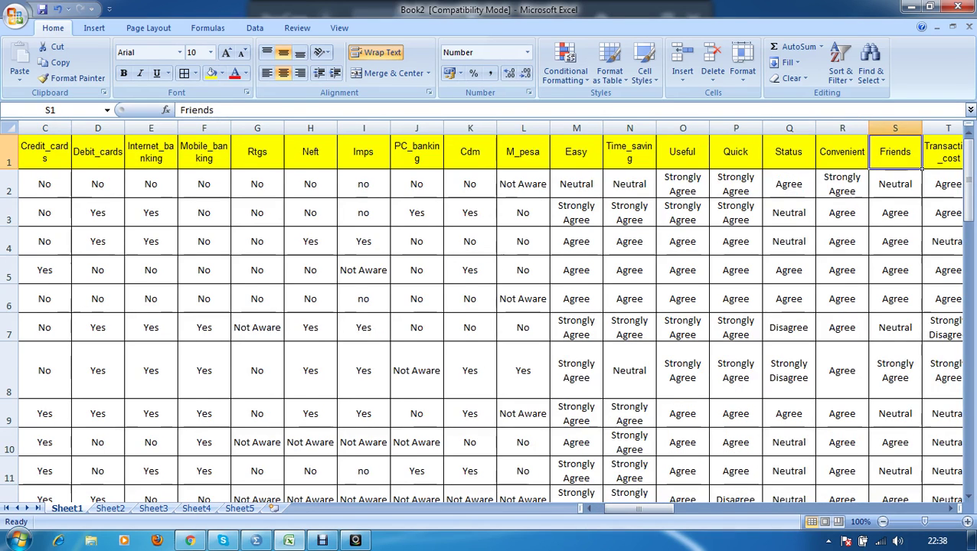
Return to the Easy header and review it together with the neighbouring Time_saving and Useful headers
{"action": "key", "text": "Left"}
{"action": "key", "text": "Left"}
{"action": "key", "text": "Left"}
{"action": "key", "text": "Left"}
{"action": "key", "text": "Left"}
{"action": "key", "text": "Left"}
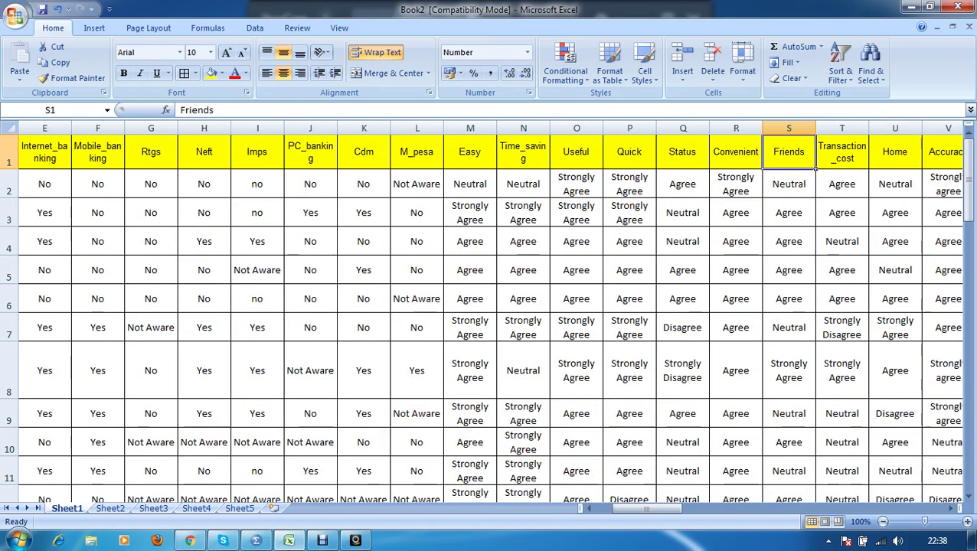
{"action": "key", "text": "Left"}
{"action": "key", "text": "Left"}
{"action": "key", "text": "Left"}
{"action": "key", "text": "Right"}
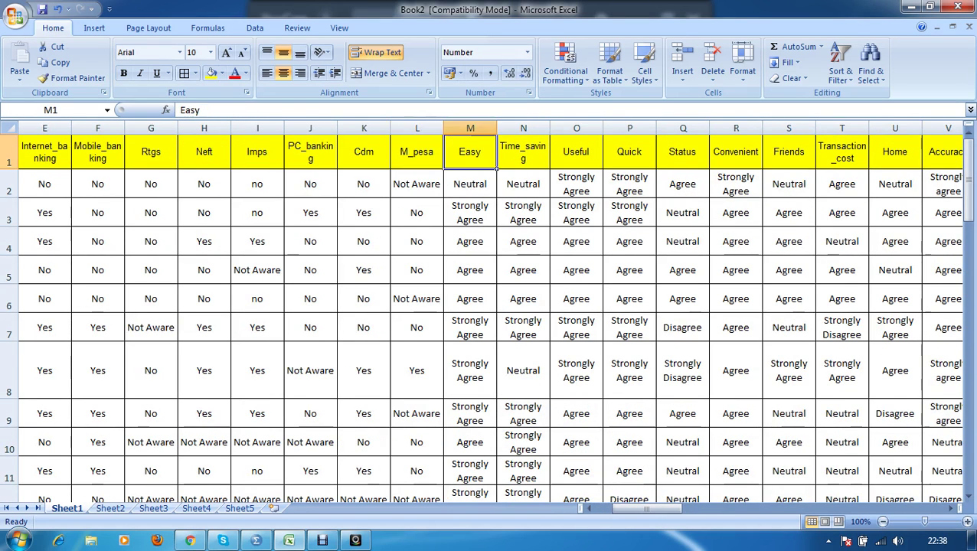
{"action": "key", "text": "Right"}
{"action": "key", "text": "Left"}
{"action": "key", "text": "Right"}
{"action": "key", "text": "Right"}
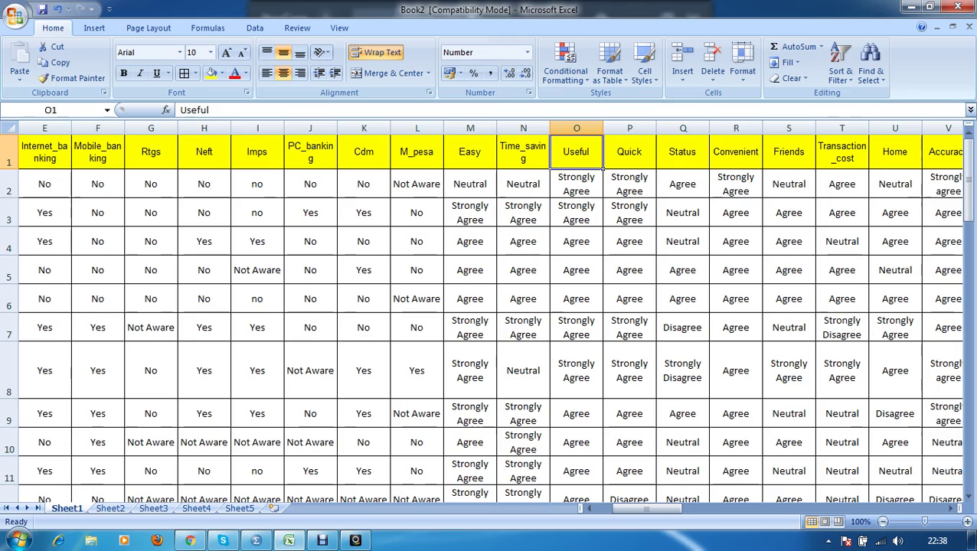
{"action": "key", "text": "Left"}
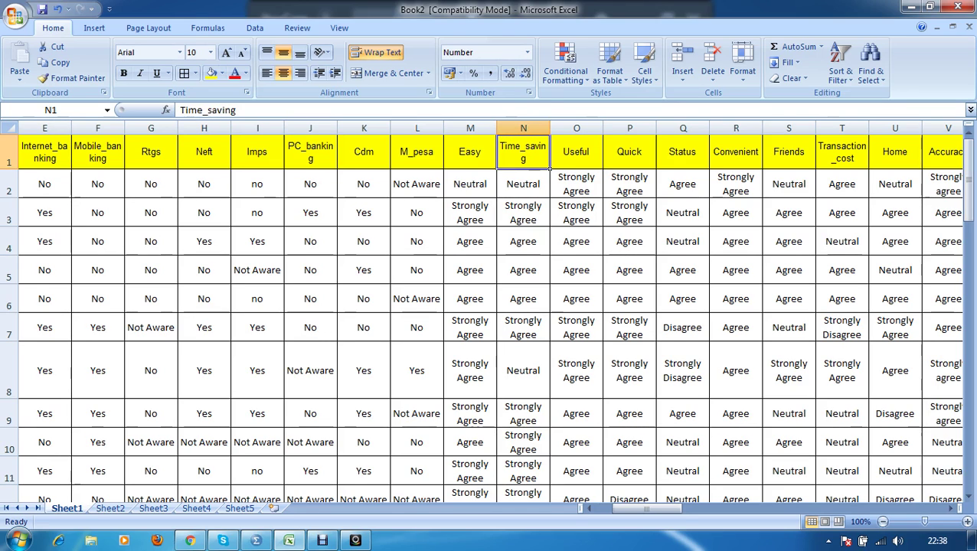
{"action": "key", "text": "Left"}
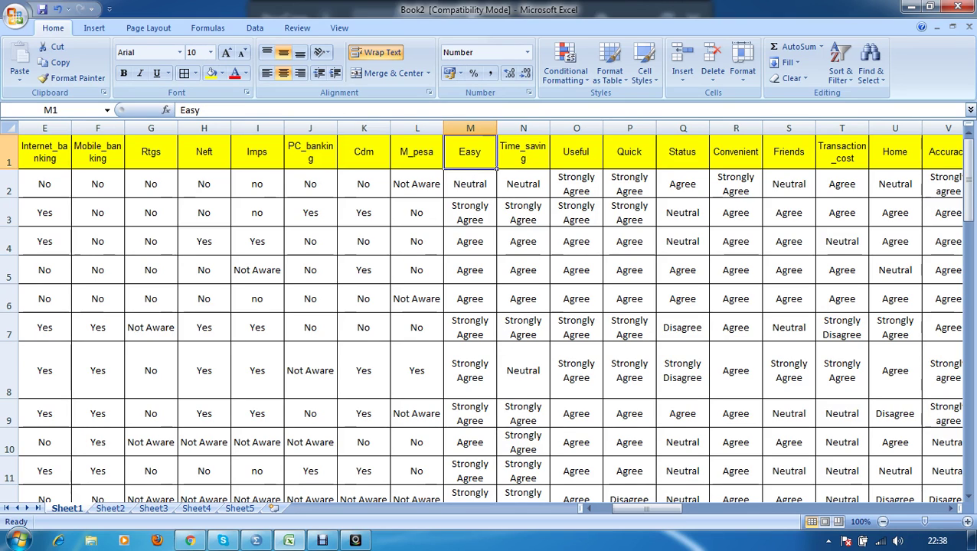
Highlight the row 1 opinion headers from Easy to Accuracy, and reselect the range from Easy through Reliable
{"action": "key", "text": "shift+Right"}
{"action": "key", "text": "shift+Right"}
{"action": "key", "text": "shift+Right"}
{"action": "key", "text": "shift+Right"}
{"action": "key", "text": "shift+Right"}
{"action": "key", "text": "shift+Right"}
{"action": "key", "text": "shift+Right"}
{"action": "key", "text": "shift+Right"}
{"action": "key", "text": "shift+Right"}
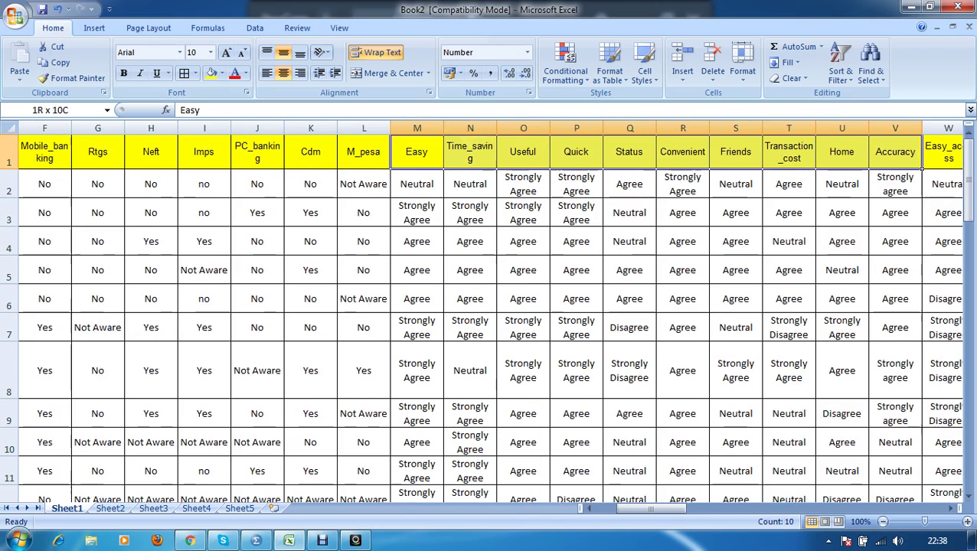
{"action": "key", "text": "Left"}
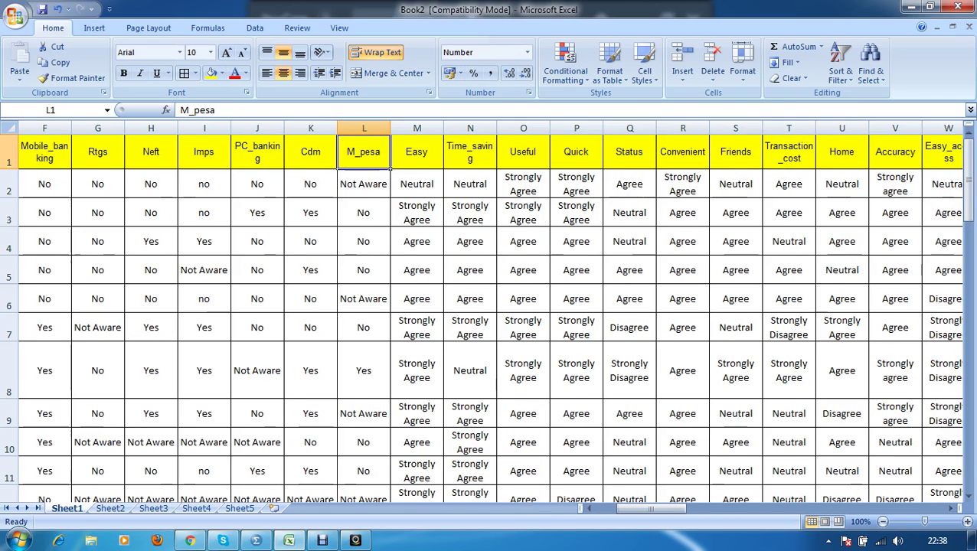
{"action": "key", "text": "Right"}
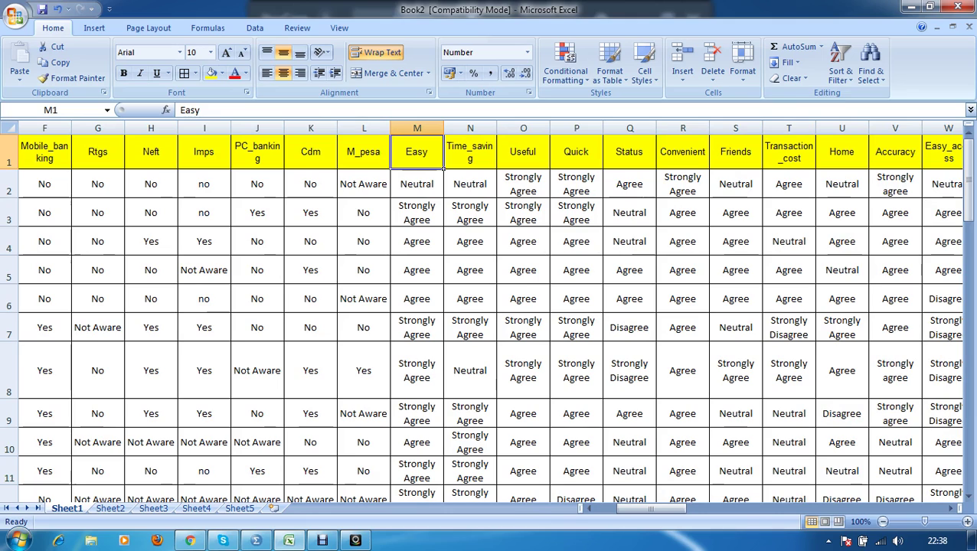
{"action": "scroll", "coordinate": [489, 306], "scroll_direction": "down", "scroll_amount": 3}
{"action": "scroll", "coordinate": [488, 306], "scroll_direction": "up", "scroll_amount": 3}
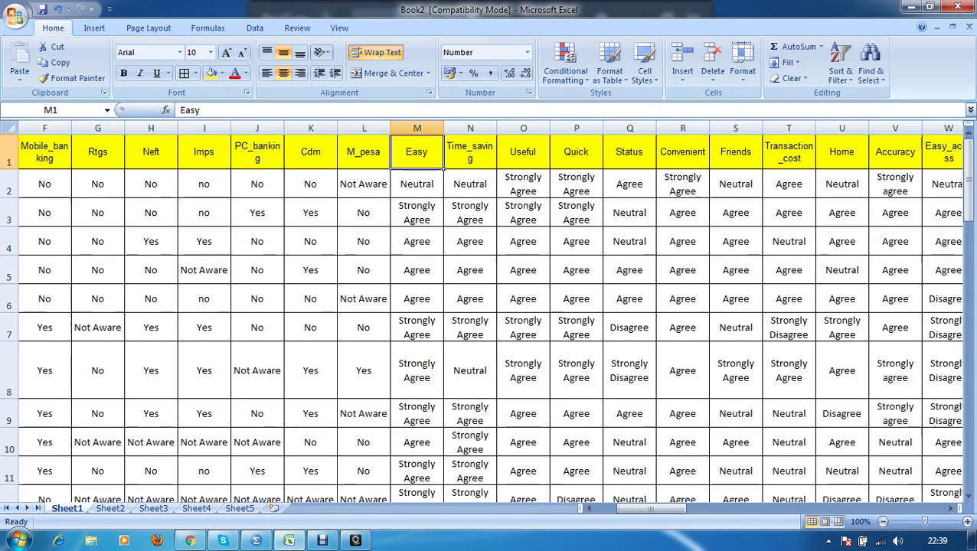
{"action": "left_click_drag", "start_coordinate": [416, 152], "coordinate": [922, 169]}
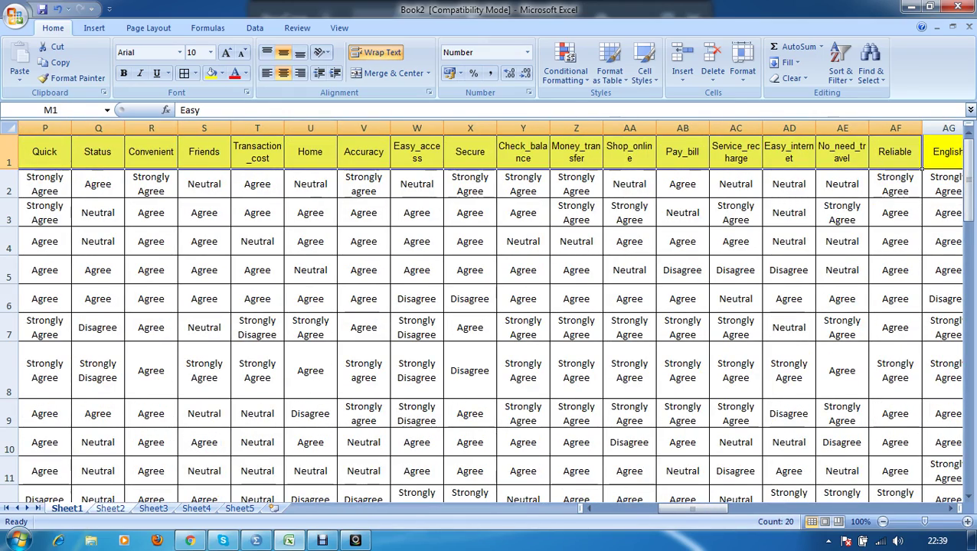
Open Sheet2 and select its row 1 headers from Easy through Transaction_cost
{"action": "left_click", "coordinate": [110, 508]}
{"action": "scroll", "coordinate": [490, 306], "scroll_direction": "up", "scroll_amount": 15}
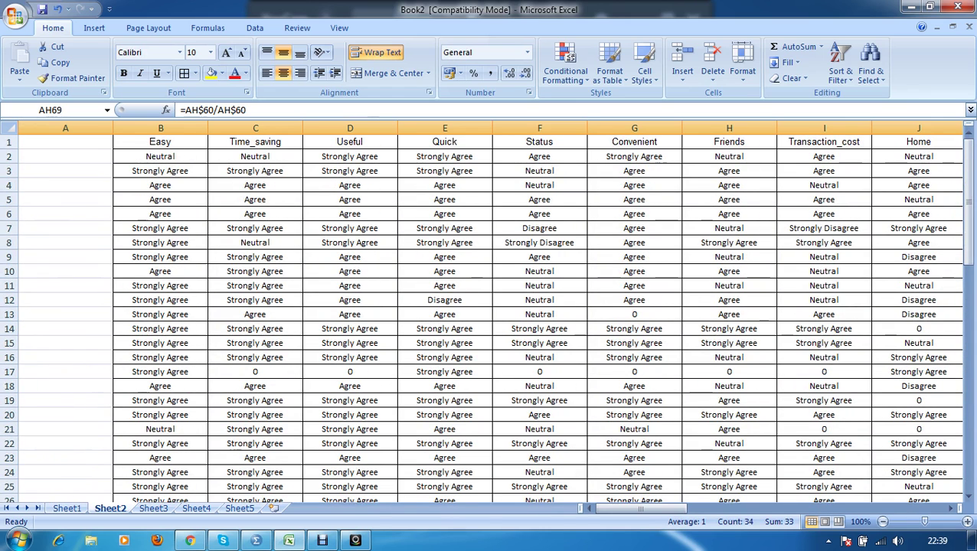
{"action": "left_click", "coordinate": [160, 142]}
{"action": "left_click_drag", "start_coordinate": [207, 148], "coordinate": [871, 148]}
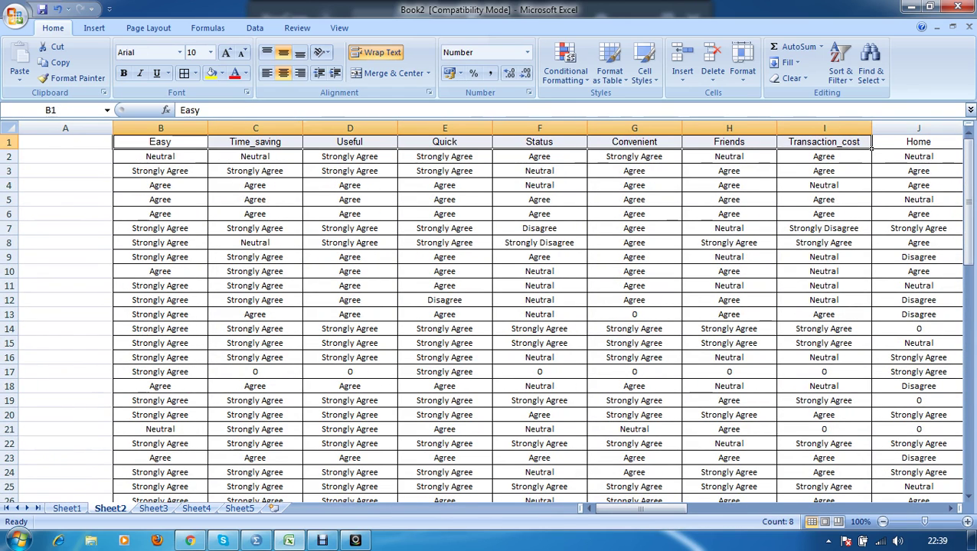
Examine the Sheet2 opinion headers one by one from Time_saving to Pay_bill
{"action": "key", "text": "Right"}
{"action": "key", "text": "Right"}
{"action": "key", "text": "Right"}
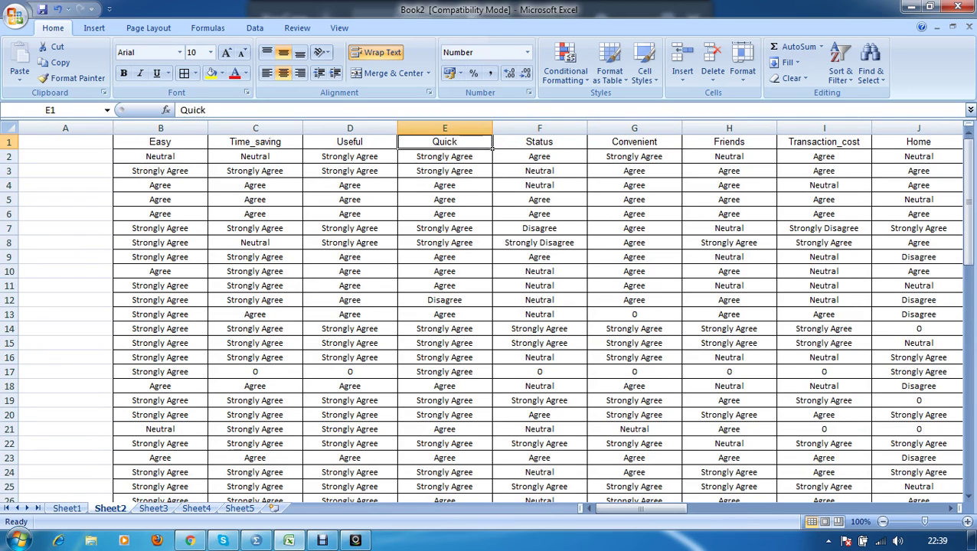
{"action": "key", "text": "Right"}
{"action": "key", "text": "Right"}
{"action": "key", "text": "Right"}
{"action": "key", "text": "Right"}
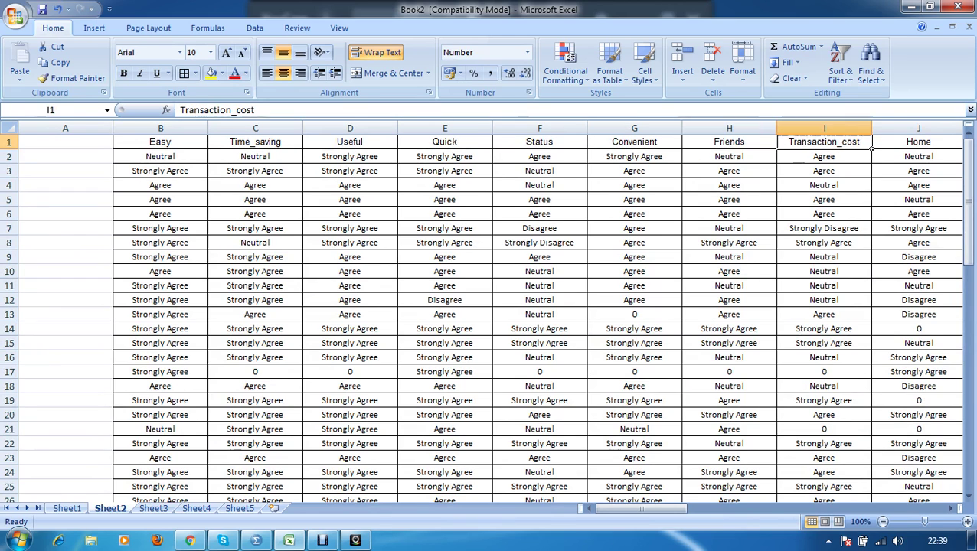
{"action": "key", "text": "Right"}
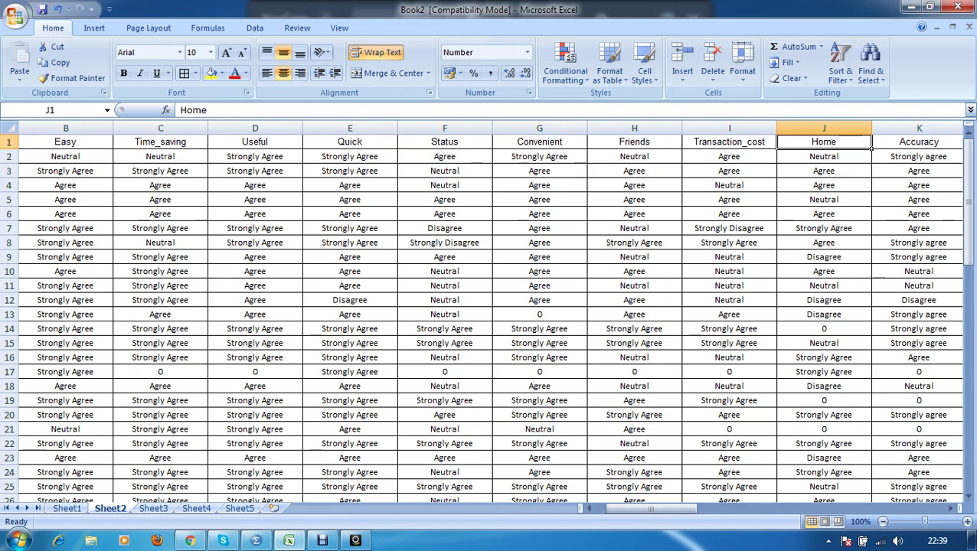
{"action": "key", "text": "Right"}
{"action": "key", "text": "Right"}
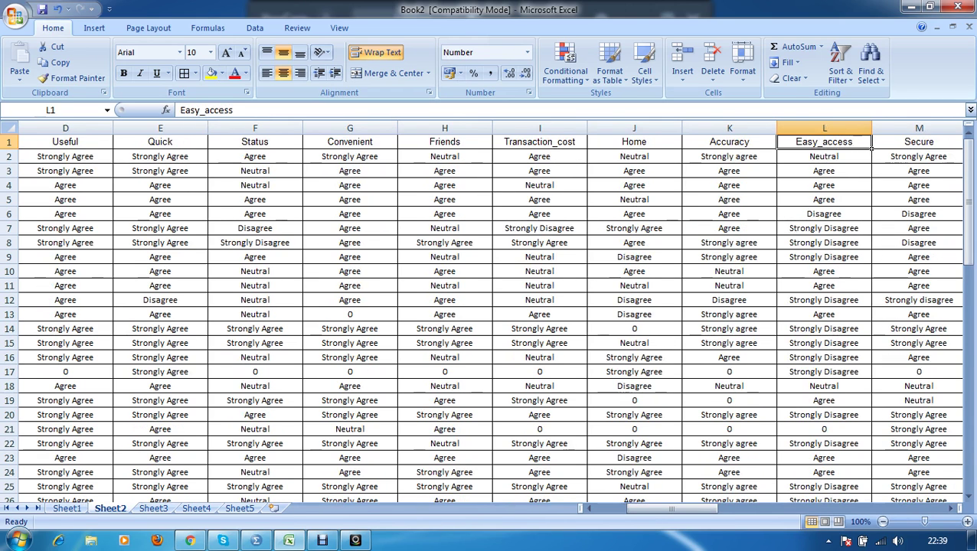
{"action": "key", "text": "Right"}
{"action": "key", "text": "Right"}
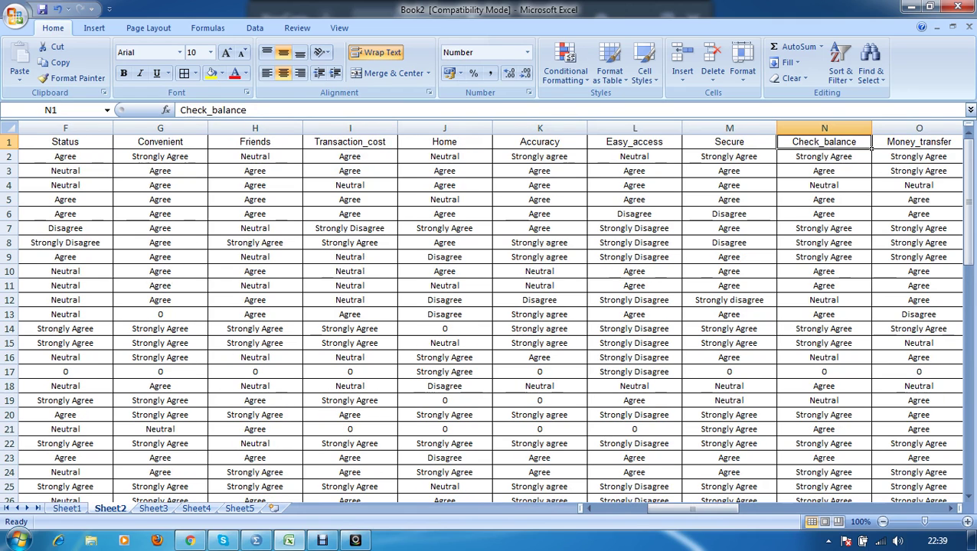
{"action": "key", "text": "Right"}
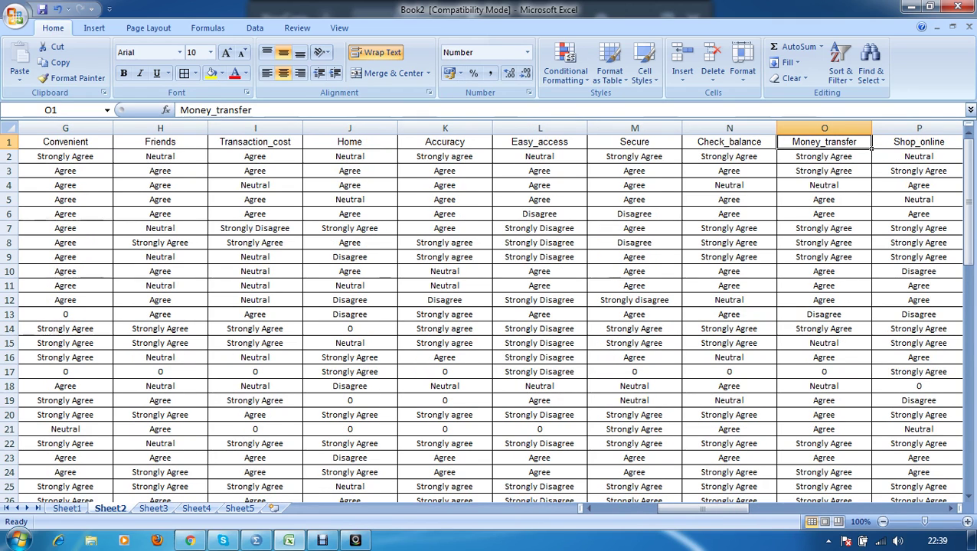
{"action": "key", "text": "Right"}
{"action": "key", "text": "Right"}
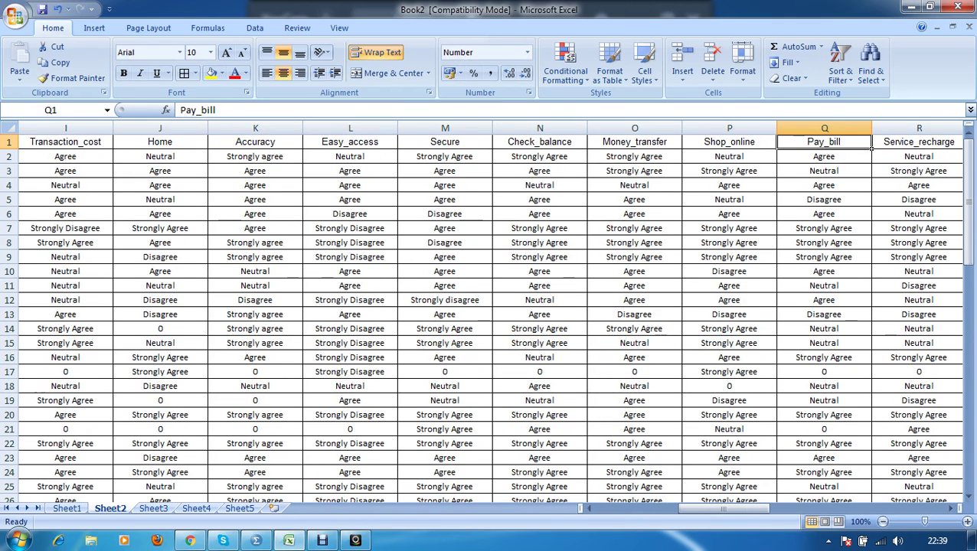
Switch to the SPSS Data Editor and show value labels instead of numeric codes in the Data View
{"action": "left_click", "coordinate": [257, 541]}
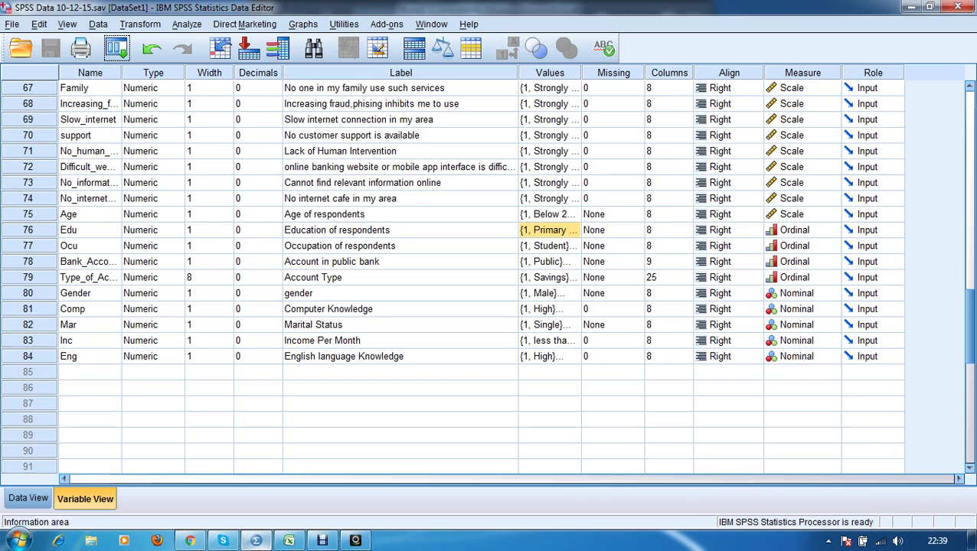
{"action": "left_click", "coordinate": [28, 498]}
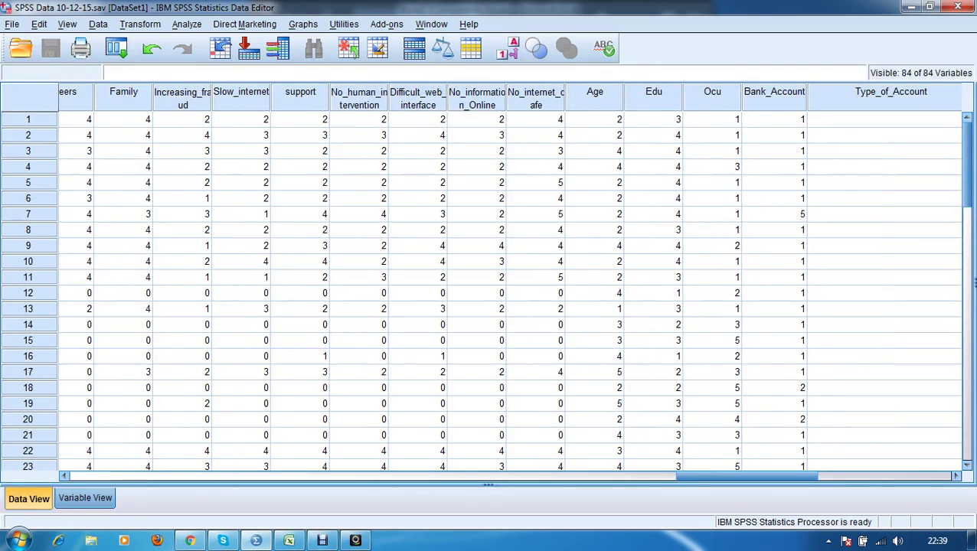
{"action": "left_click", "coordinate": [85, 498]}
{"action": "left_click", "coordinate": [28, 498]}
{"action": "left_click", "coordinate": [507, 48]}
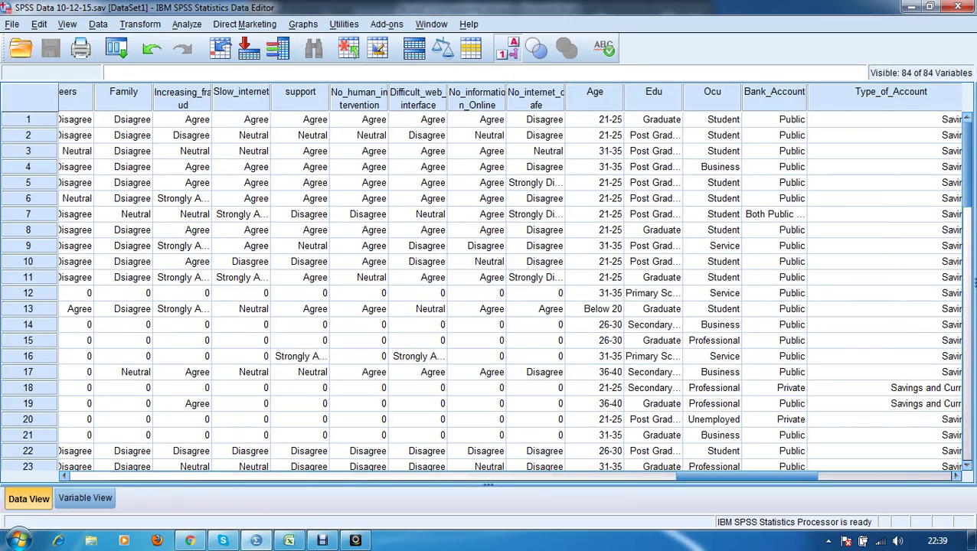
Examine the labelled responses from R1 to R50, and the opinion columns around Time_saving
{"action": "left_click_drag", "start_coordinate": [745, 476], "coordinate": [140, 476]}
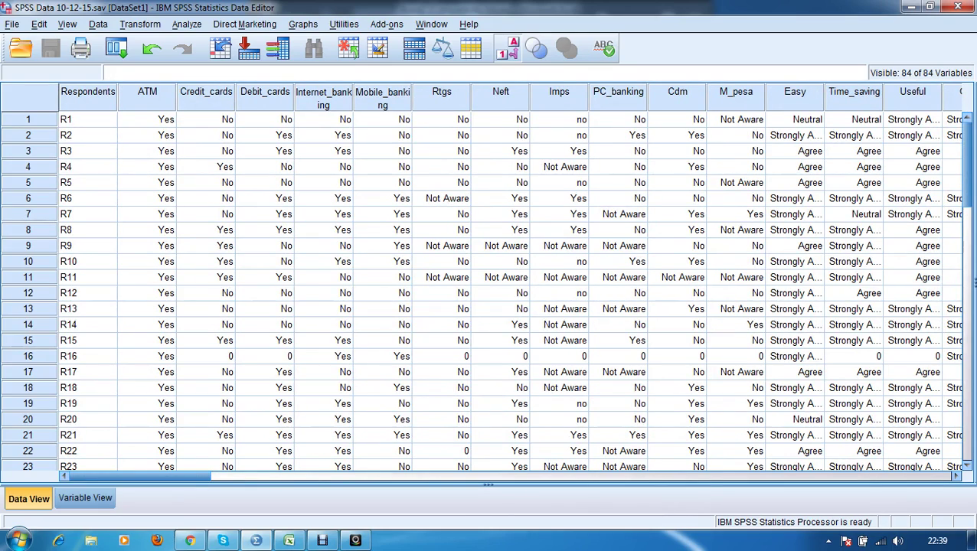
{"action": "scroll", "coordinate": [490, 291], "scroll_direction": "down", "scroll_amount": 10}
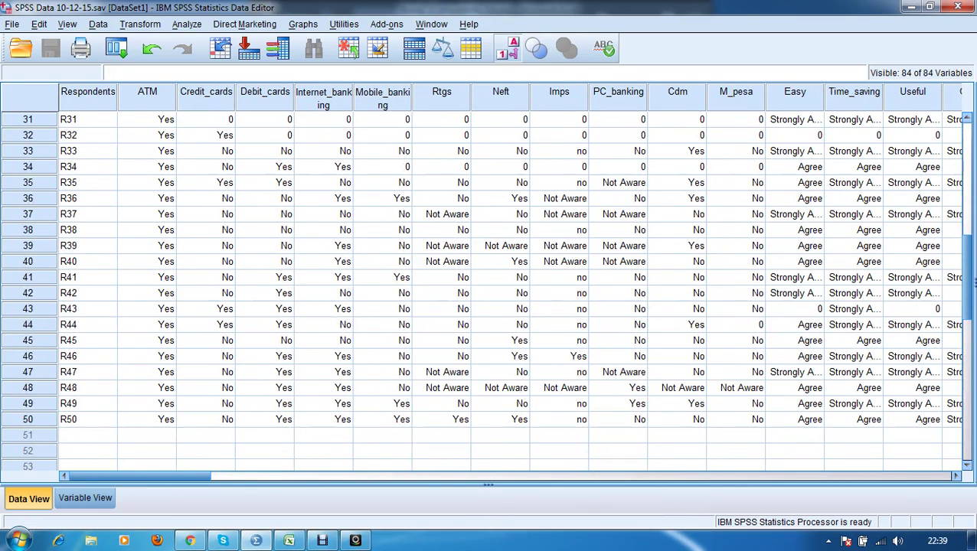
{"action": "scroll", "coordinate": [490, 291], "scroll_direction": "up", "scroll_amount": 10}
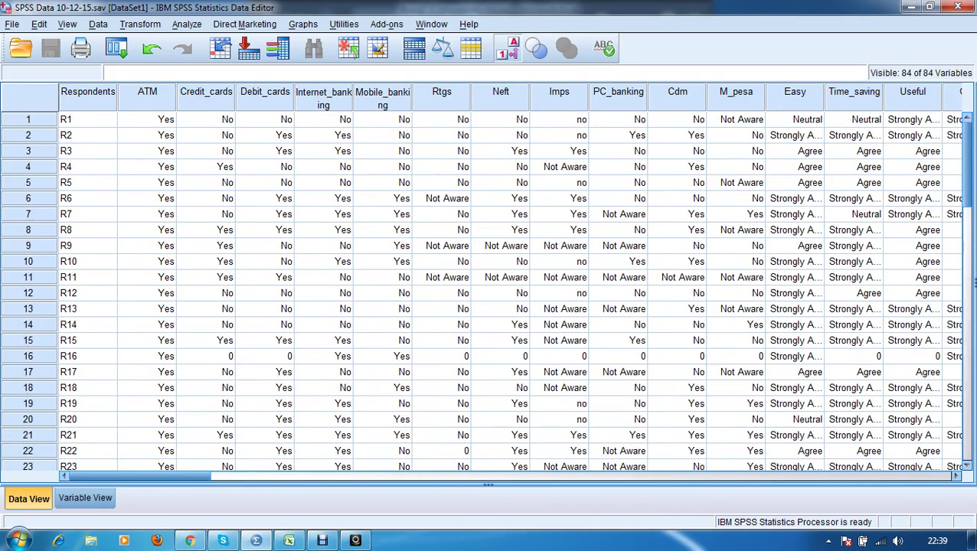
{"action": "left_click_drag", "start_coordinate": [137, 476], "coordinate": [239, 476]}
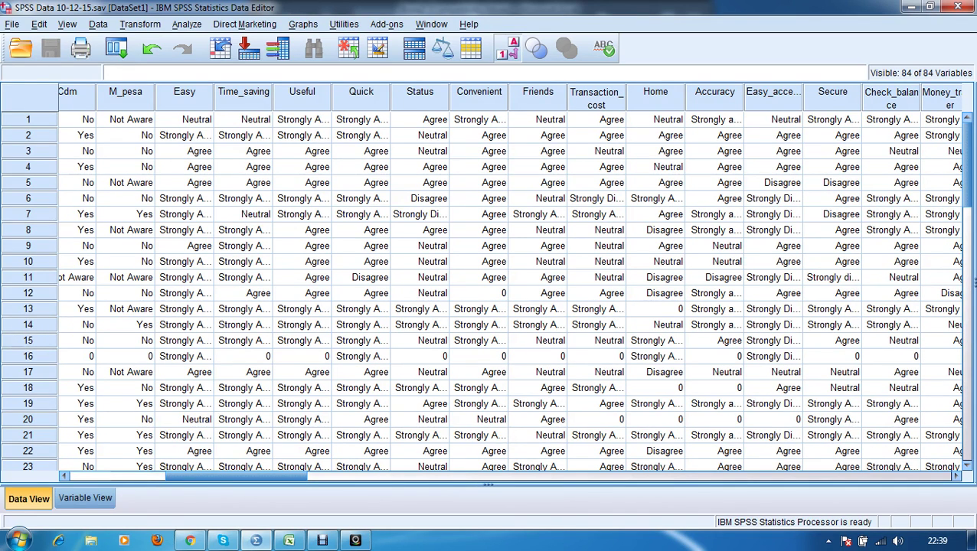
{"action": "left_click", "coordinate": [243, 120]}
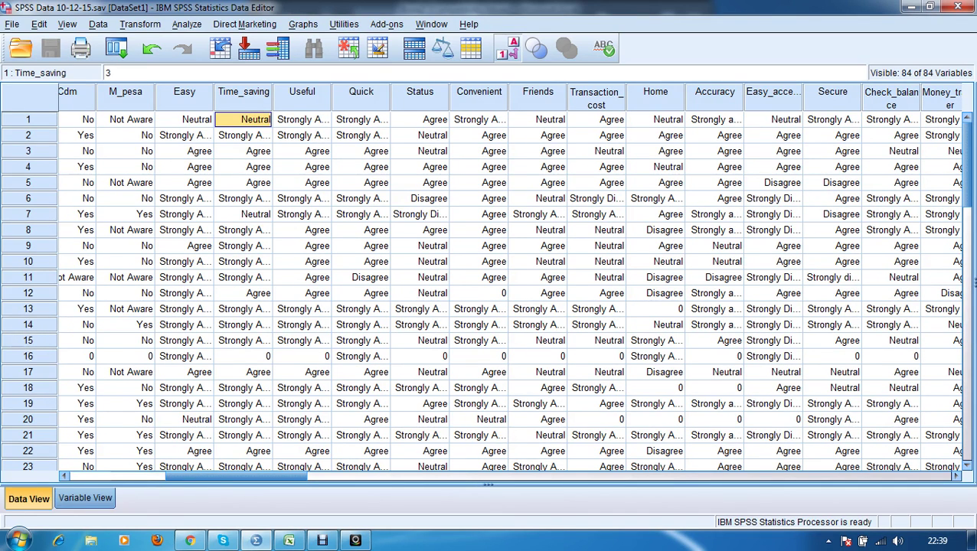
In the Variable View, open the value labels of the variable labelled "I have a personal computer"
{"action": "left_click", "coordinate": [85, 498]}
{"action": "scroll", "coordinate": [550, 230], "scroll_direction": "up", "scroll_amount": 11}
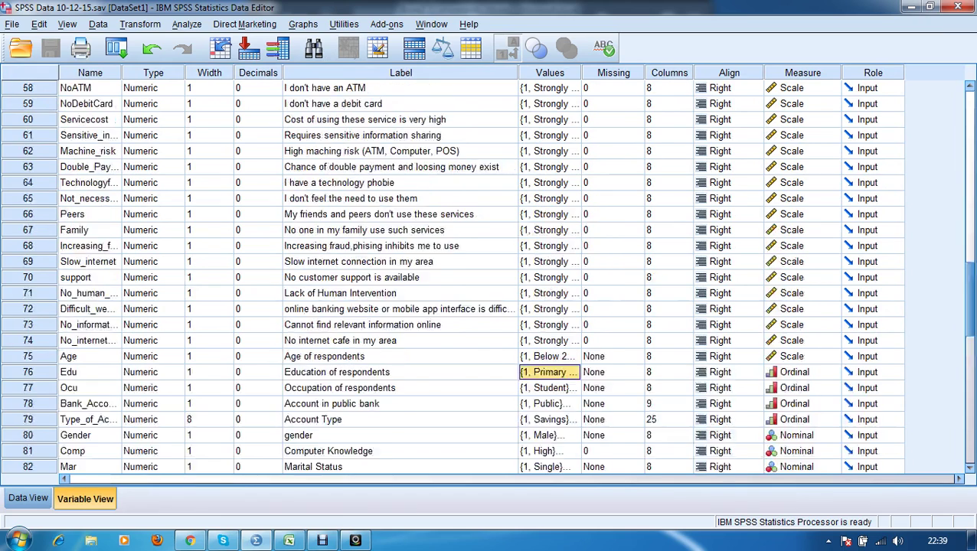
{"action": "left_click", "coordinate": [549, 151]}
{"action": "left_click", "coordinate": [572, 151]}
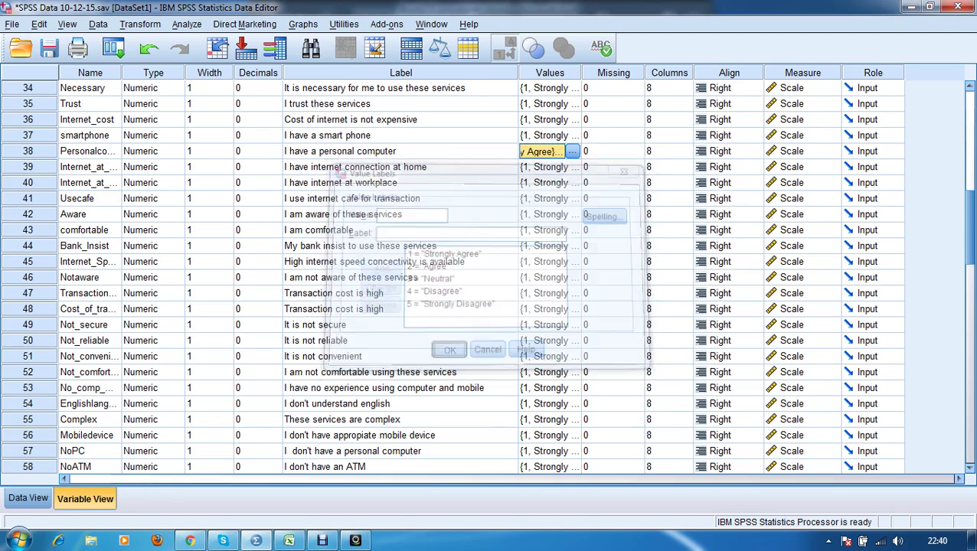
Close the value labels and return to the Data View to examine the labelled opinion responses
{"action": "key", "text": "Return"}
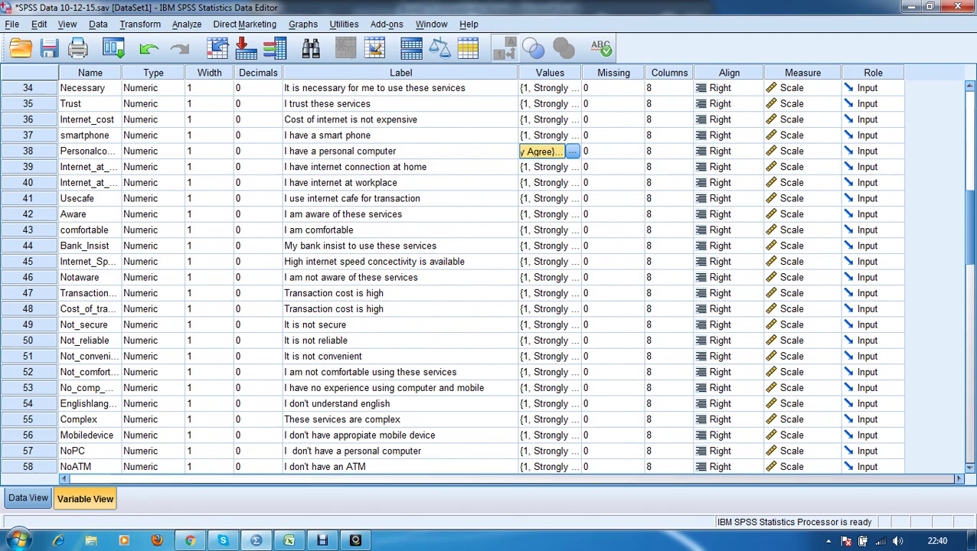
{"action": "key", "text": "ctrl+t"}
{"action": "scroll", "coordinate": [490, 290], "scroll_direction": "down", "scroll_amount": 12}
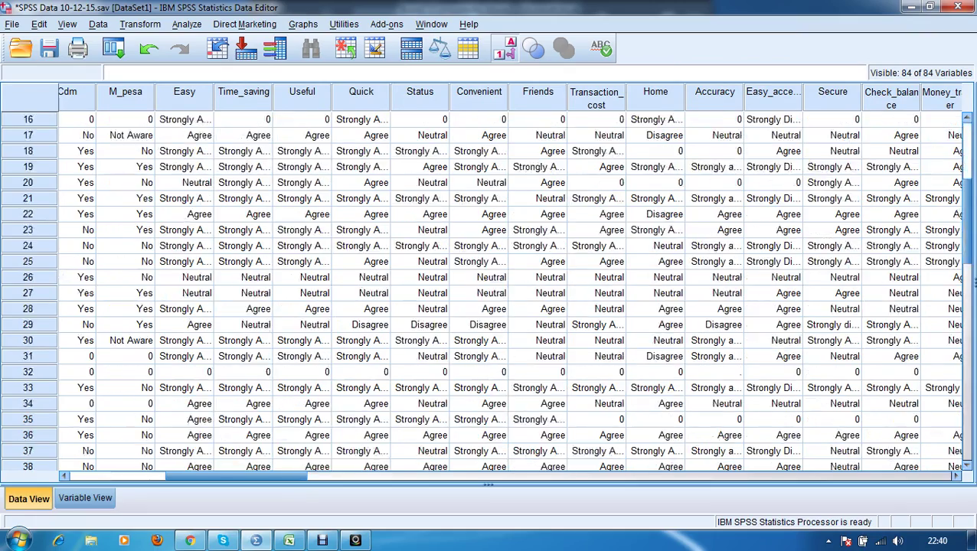
{"action": "scroll", "coordinate": [489, 291], "scroll_direction": "up", "scroll_amount": 12}
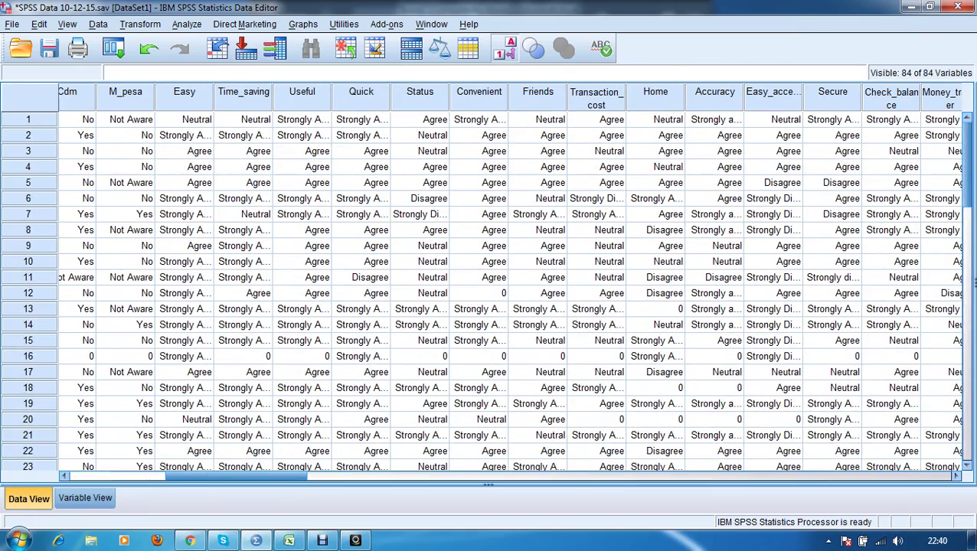
Switch to the Excel workbook and examine the Sheet2 opinion responses from Transaction_cost to Service_recharge
{"action": "left_click", "coordinate": [911, 7]}
{"action": "scroll", "coordinate": [490, 307], "scroll_direction": "down", "scroll_amount": 2}
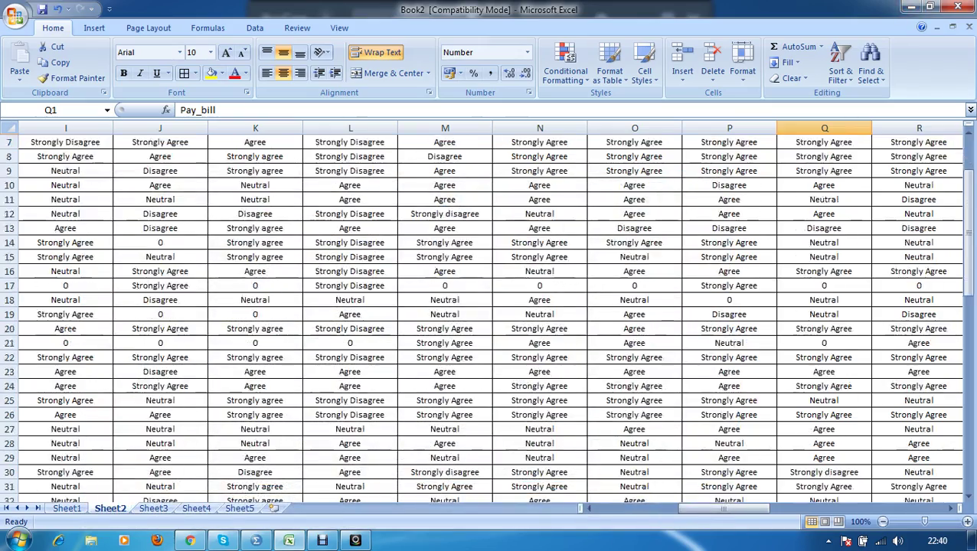
{"action": "scroll", "coordinate": [871, 148], "scroll_direction": "up", "scroll_amount": 2}
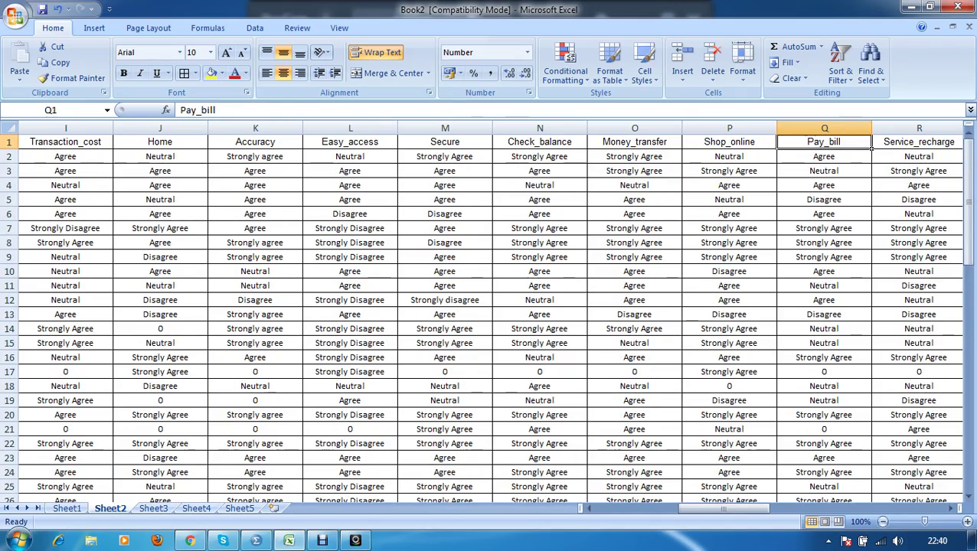
{"action": "scroll", "coordinate": [871, 148], "scroll_direction": "down", "scroll_amount": 9}
{"action": "scroll", "coordinate": [871, 148], "scroll_direction": "up", "scroll_amount": 9}
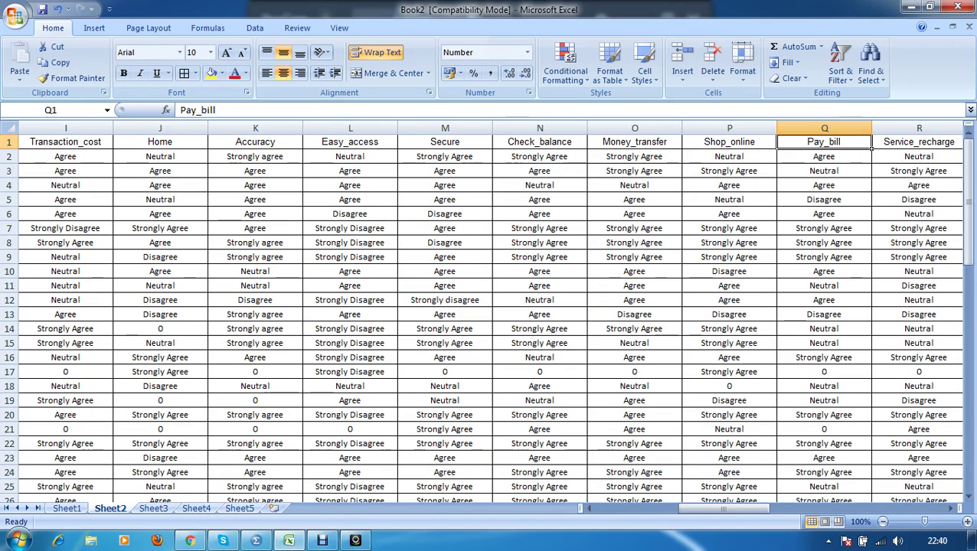
{"action": "scroll", "coordinate": [871, 147], "scroll_direction": "down", "scroll_amount": 1}
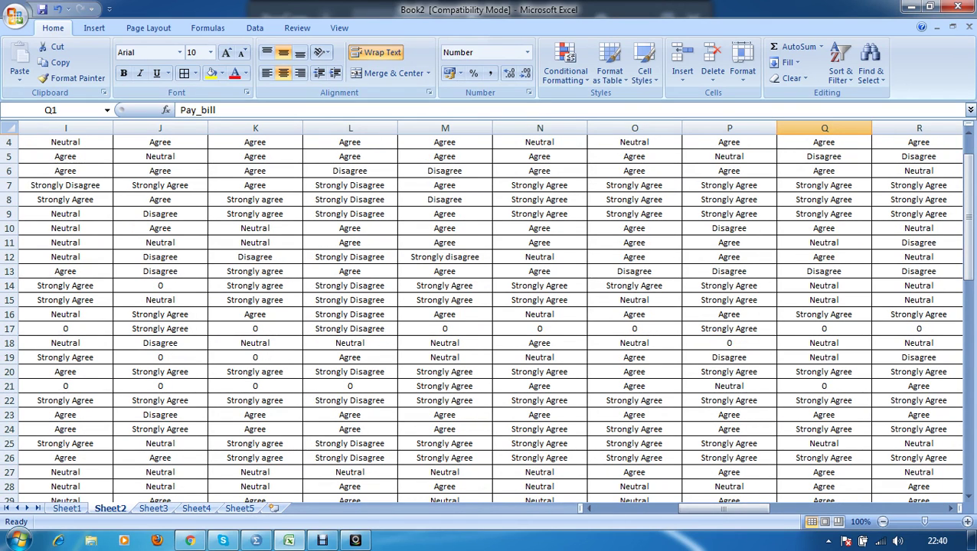
{"action": "scroll", "coordinate": [871, 148], "scroll_direction": "up", "scroll_amount": 1}
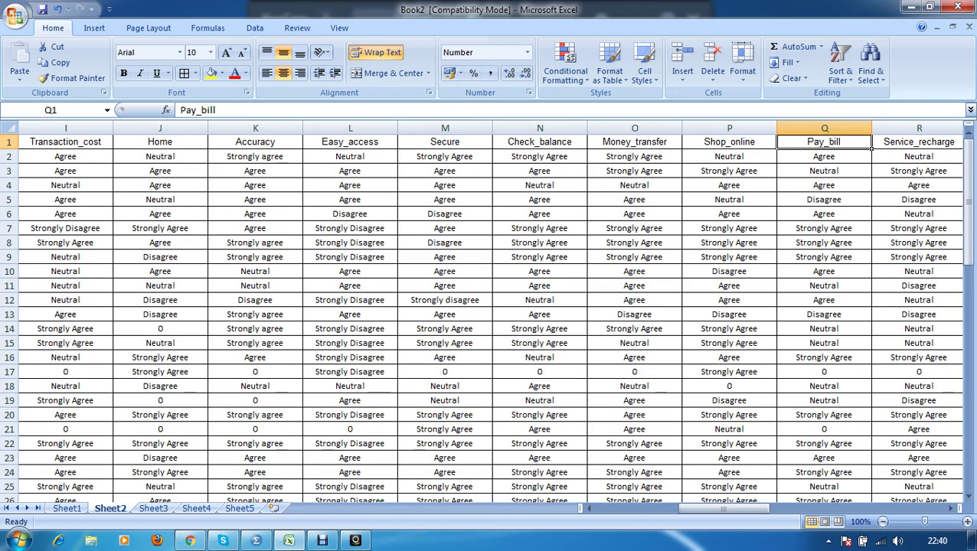
{"action": "scroll", "coordinate": [871, 148], "scroll_direction": "down", "scroll_amount": 2}
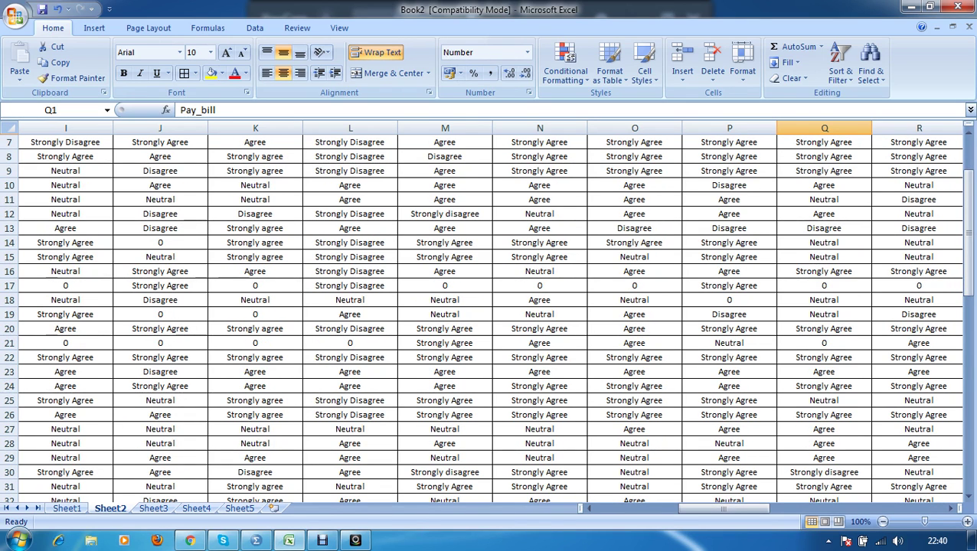
Inspect the responses in row 14 of Sheet2 cell by cell, from column J out to column T and back to column A
{"action": "left_click", "coordinate": [160, 242]}
{"action": "key", "text": "Right"}
{"action": "key", "text": "Right"}
{"action": "key", "text": "Right"}
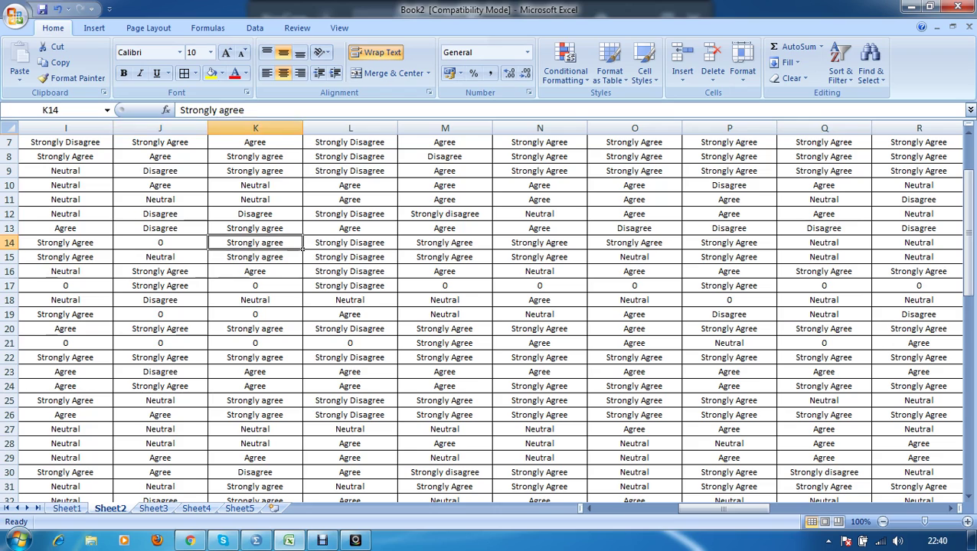
{"action": "key", "text": "Right"}
{"action": "key", "text": "Right"}
{"action": "key", "text": "Right"}
{"action": "key", "text": "Right"}
{"action": "key", "text": "Right"}
{"action": "key", "text": "Right"}
{"action": "key", "text": "Right"}
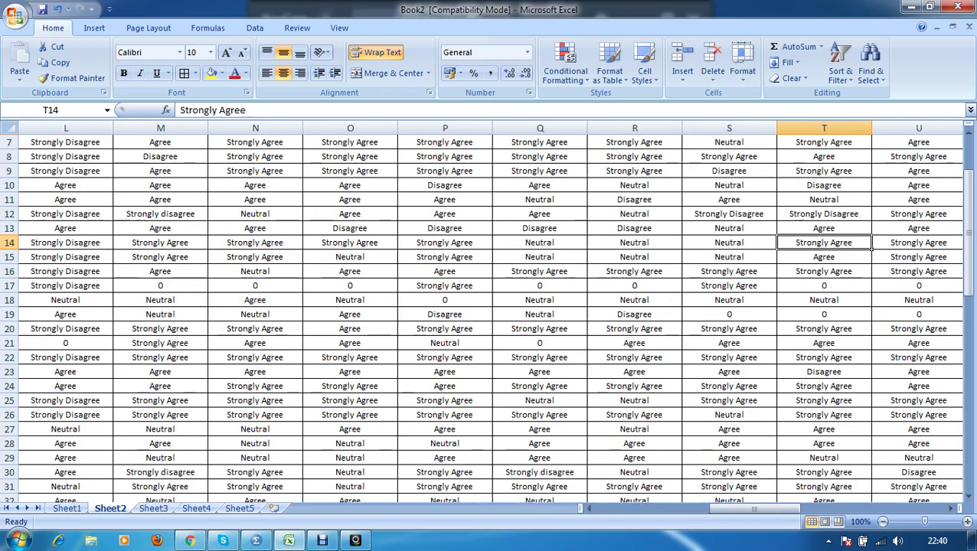
{"action": "key", "text": "Left"}
{"action": "key", "text": "Left"}
{"action": "key", "text": "Left"}
{"action": "key", "text": "Left"}
{"action": "key", "text": "Left"}
{"action": "key", "text": "Left"}
{"action": "key", "text": "Left"}
{"action": "key", "text": "Left"}
{"action": "key", "text": "Left"}
{"action": "key", "text": "Left"}
{"action": "key", "text": "Left"}
{"action": "key", "text": "Left"}
{"action": "key", "text": "Left"}
{"action": "key", "text": "Left"}
{"action": "key", "text": "Left"}
{"action": "key", "text": "Left"}
{"action": "key", "text": "Left"}
{"action": "key", "text": "Left"}
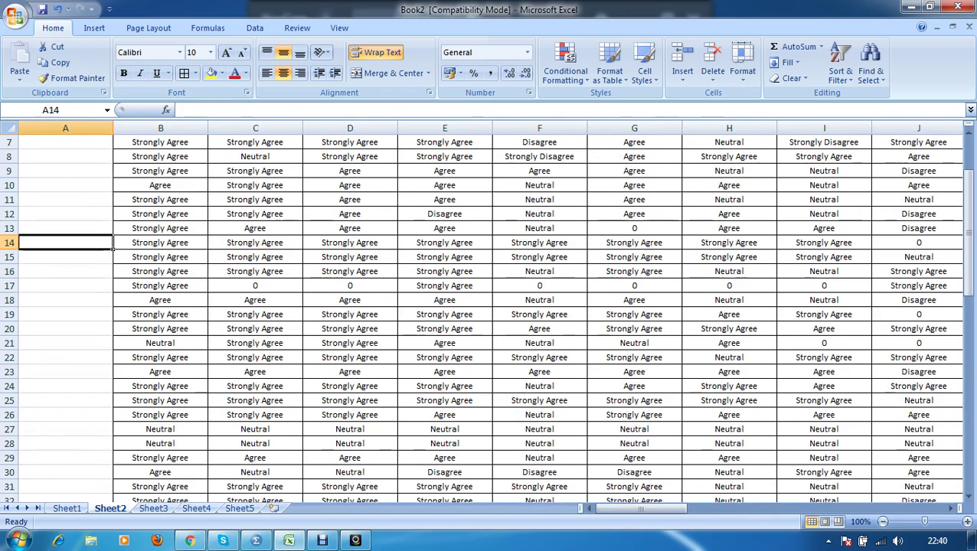
Inspect the 0 entries in row 17 under Time_saving, Useful and Status
{"action": "key", "text": "Right"}
{"action": "key", "text": "Right"}
{"action": "key", "text": "Down"}
{"action": "key", "text": "Down"}
{"action": "key", "text": "Down"}
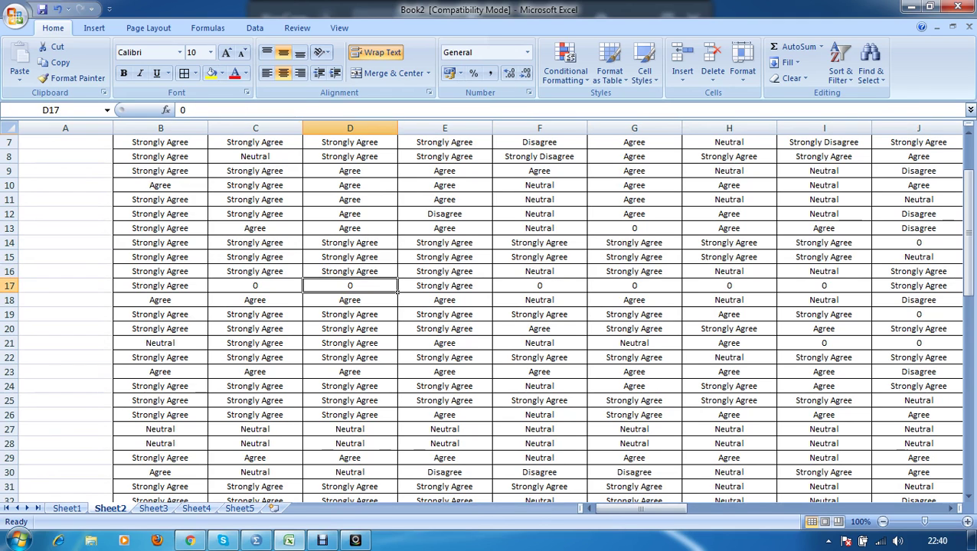
{"action": "key", "text": "Left"}
{"action": "key", "text": "Right"}
{"action": "key", "text": "Right"}
{"action": "key", "text": "Right"}
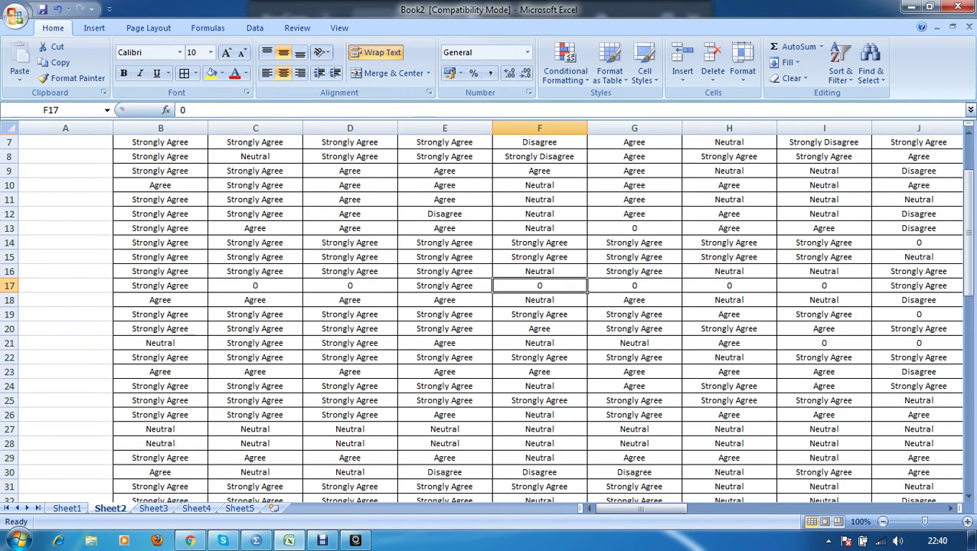
Examine the Counts (=countif) and Valid Percents tables below the Sheet2 data and compare them with the response columns
{"action": "scroll", "coordinate": [536, 313], "scroll_direction": "down", "scroll_amount": 8}
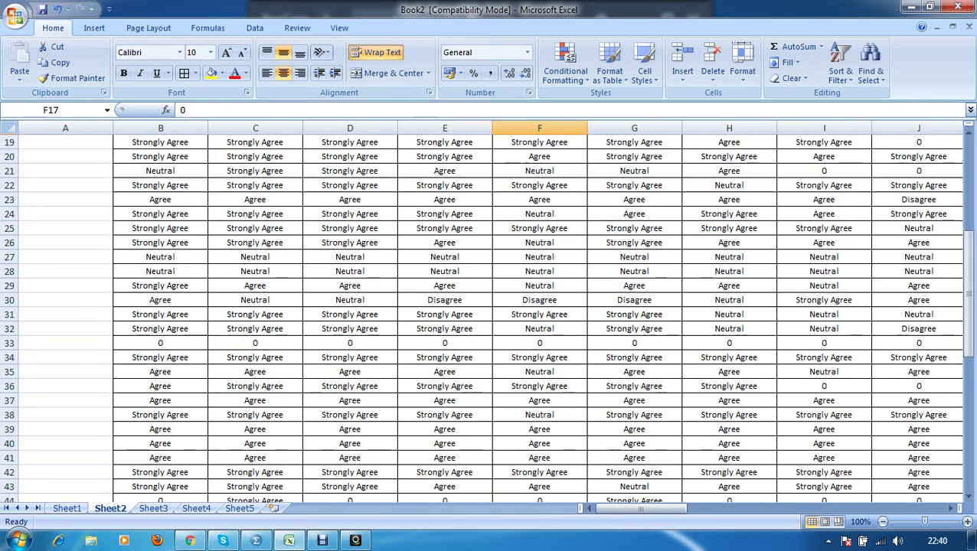
{"action": "scroll", "coordinate": [536, 314], "scroll_direction": "down", "scroll_amount": 3}
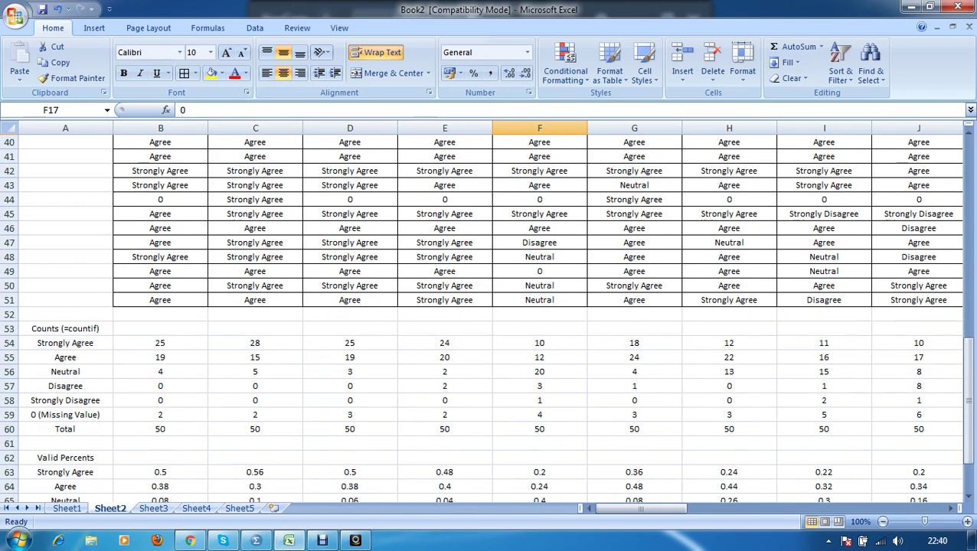
{"action": "scroll", "coordinate": [536, 314], "scroll_direction": "down", "scroll_amount": 1}
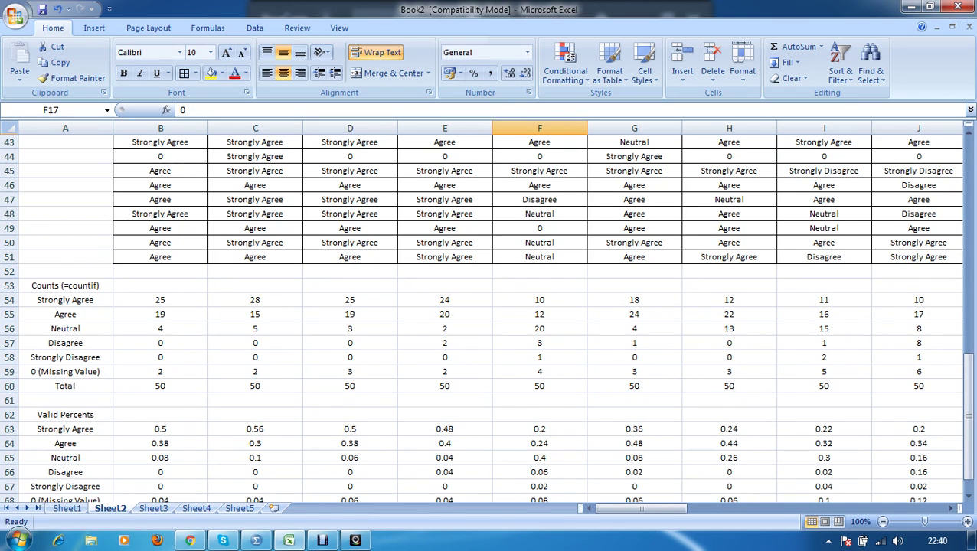
{"action": "left_click", "coordinate": [65, 299]}
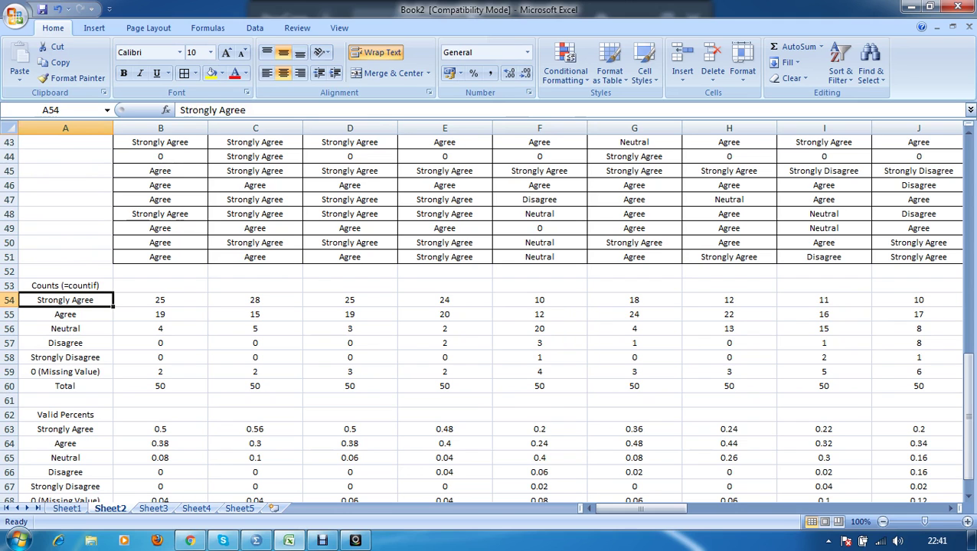
{"action": "scroll", "coordinate": [490, 314], "scroll_direction": "up", "scroll_amount": 14}
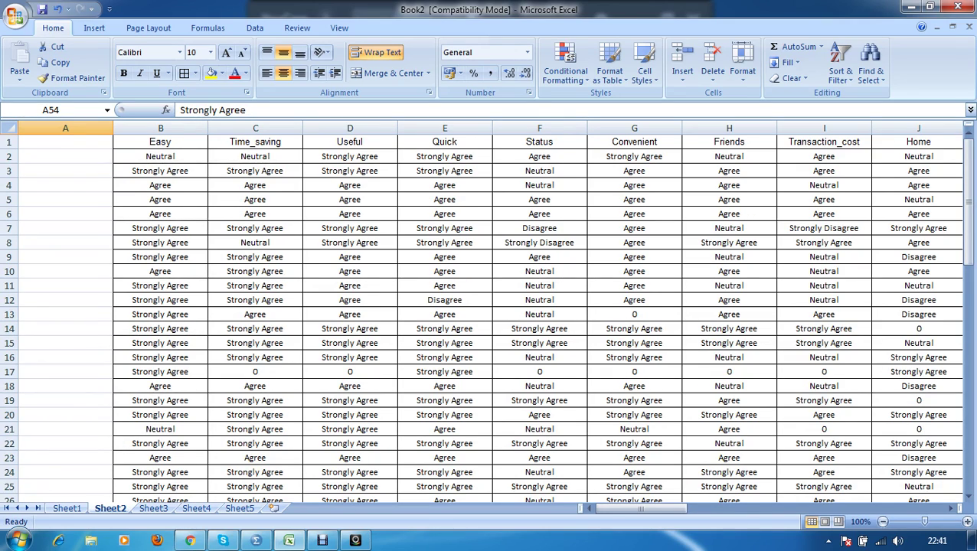
{"action": "scroll", "coordinate": [489, 314], "scroll_direction": "down", "scroll_amount": 13}
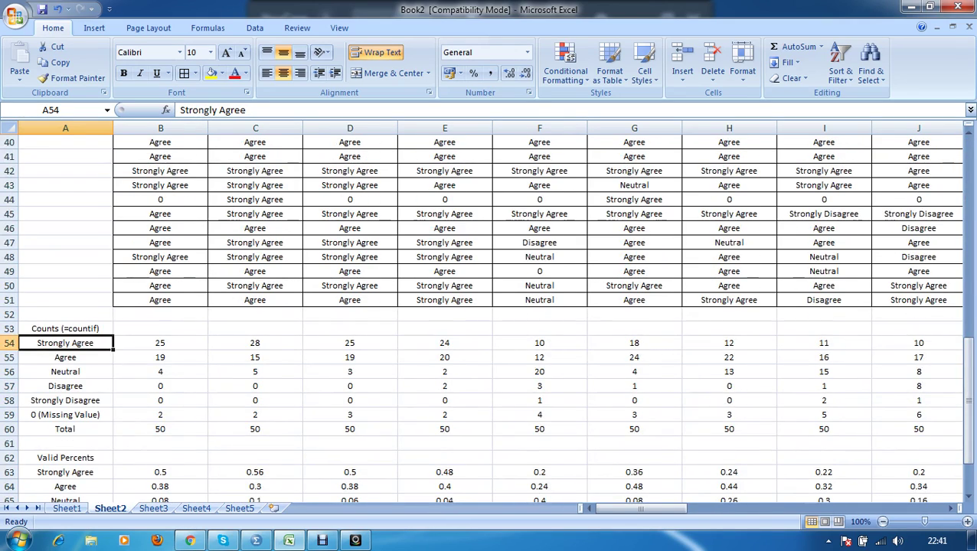
{"action": "scroll", "coordinate": [490, 314], "scroll_direction": "up", "scroll_amount": 13}
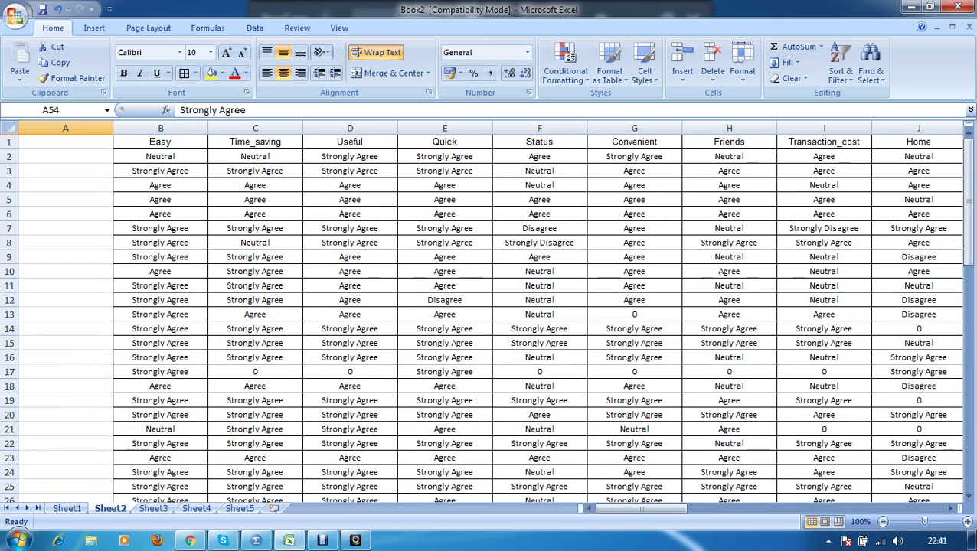
{"action": "scroll", "coordinate": [490, 314], "scroll_direction": "down", "scroll_amount": 3}
{"action": "scroll", "coordinate": [490, 314], "scroll_direction": "up", "scroll_amount": 3}
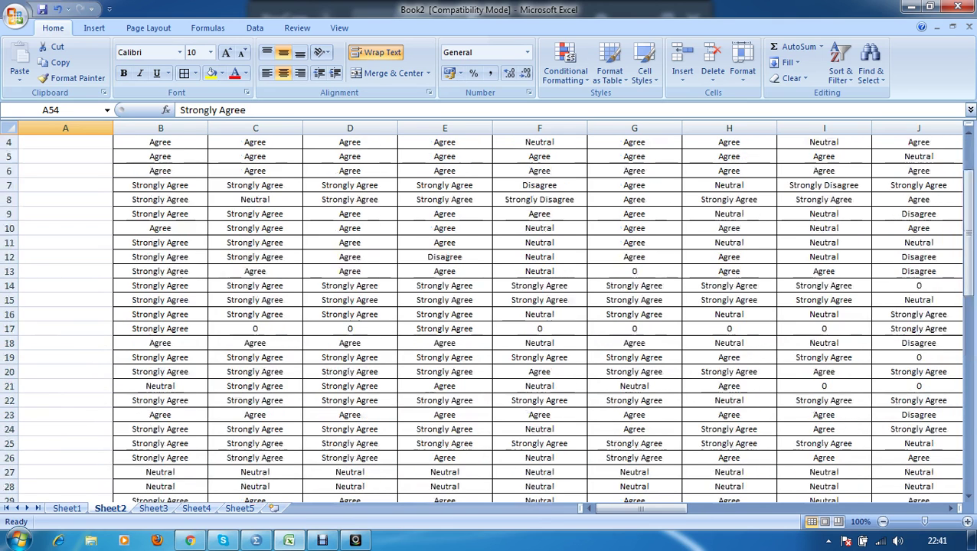
Highlight the Easy header in B1 with a yellow fill, and set it back to no fill
{"action": "left_click", "coordinate": [161, 141]}
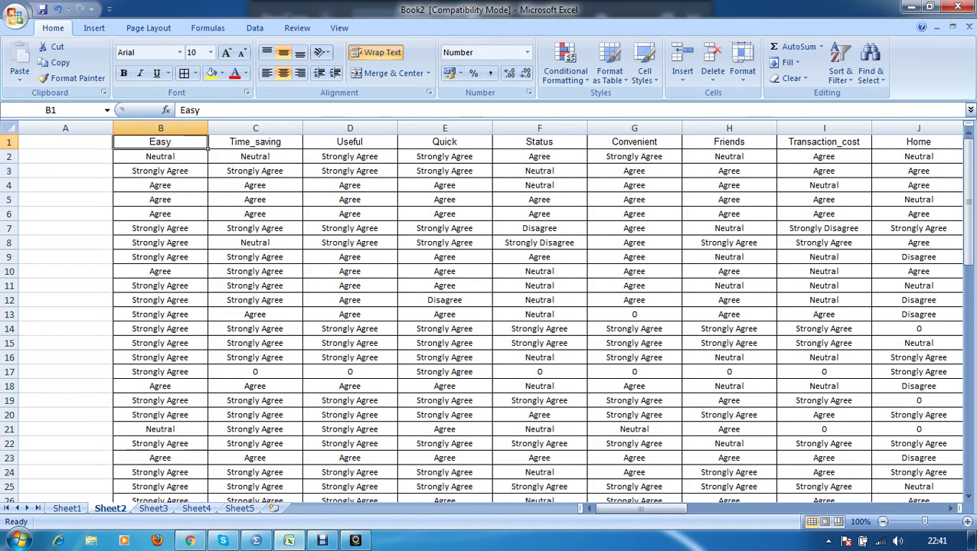
{"action": "left_click", "coordinate": [211, 72]}
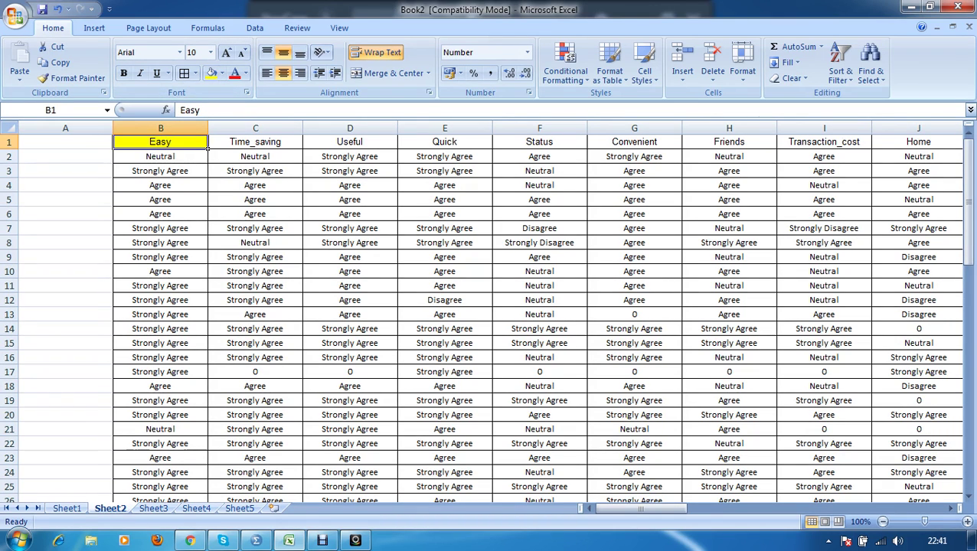
{"action": "left_click", "coordinate": [221, 73]}
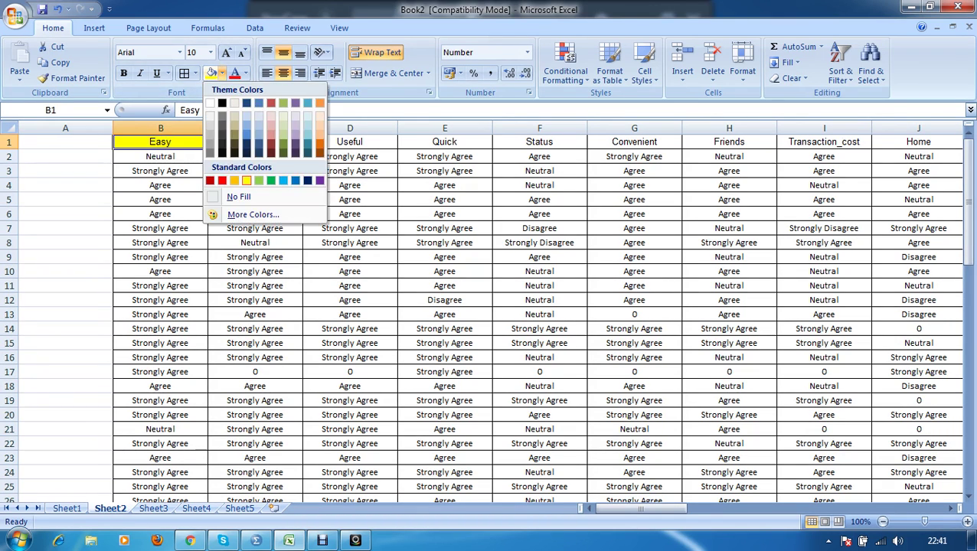
{"action": "left_click", "coordinate": [238, 196]}
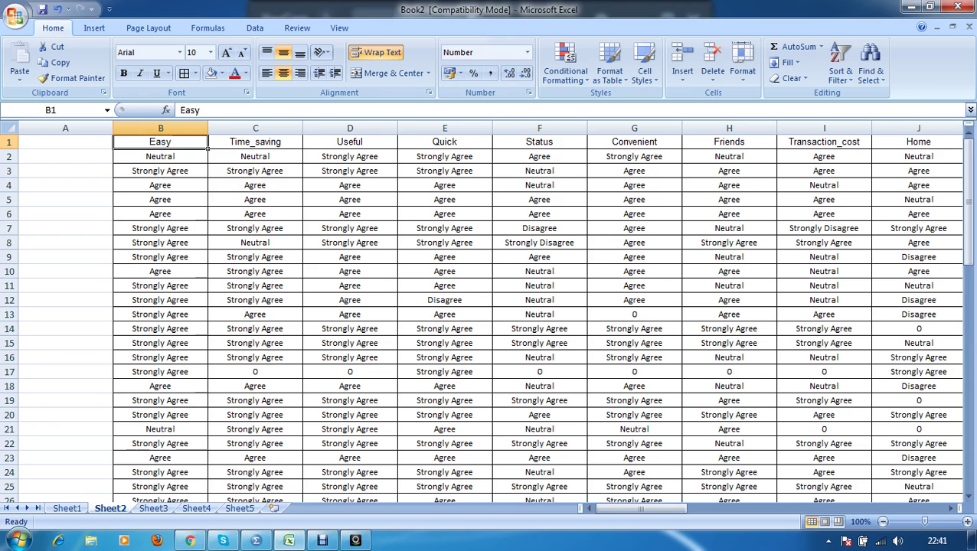
Enter the formula =COUNTIF(B2:B51, "Strongly Agree") in cell B54 to count the Strongly Agree responses in the Easy column
{"action": "scroll", "coordinate": [207, 149], "scroll_direction": "down", "scroll_amount": 5}
{"action": "scroll", "coordinate": [208, 148], "scroll_direction": "up", "scroll_amount": 5}
{"action": "scroll", "coordinate": [208, 148], "scroll_direction": "down", "scroll_amount": 15}
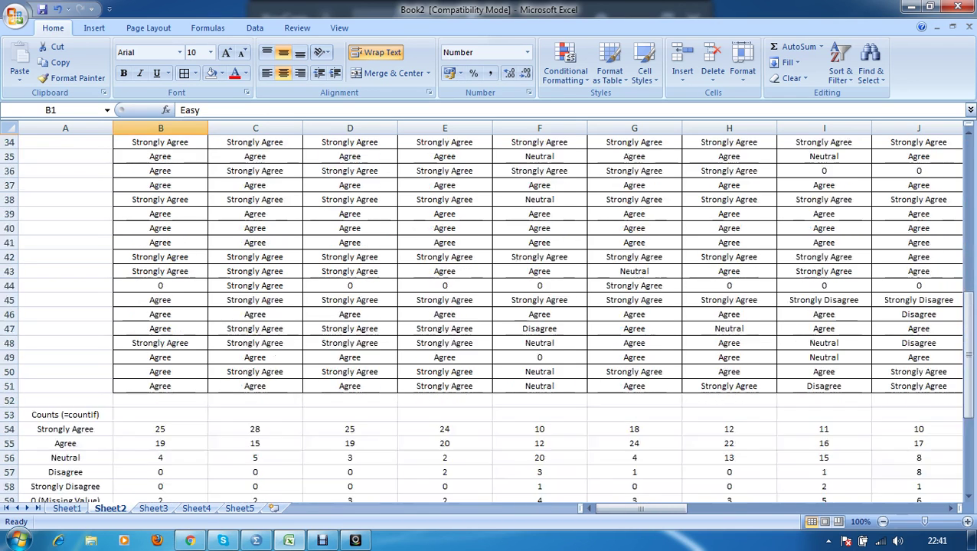
{"action": "left_click", "coordinate": [65, 257]}
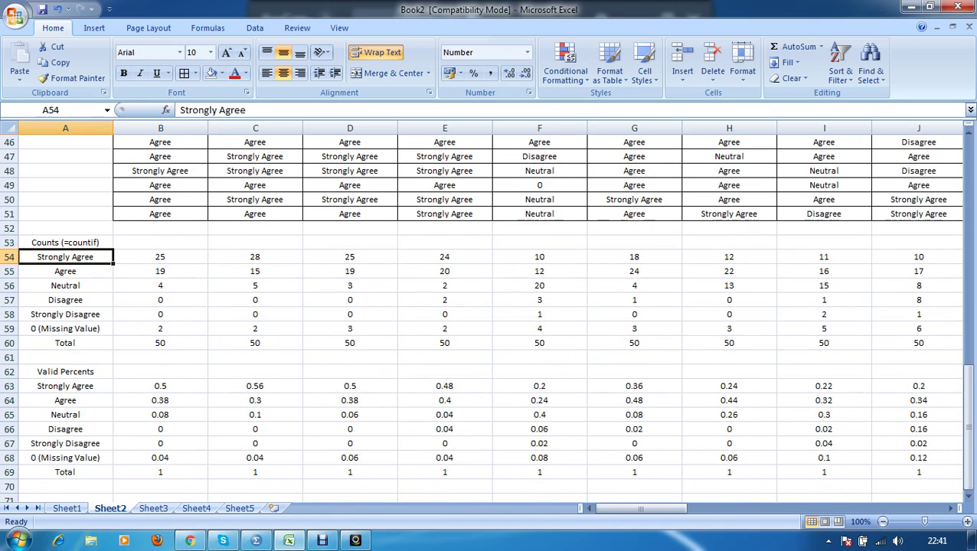
{"action": "left_click", "coordinate": [160, 256]}
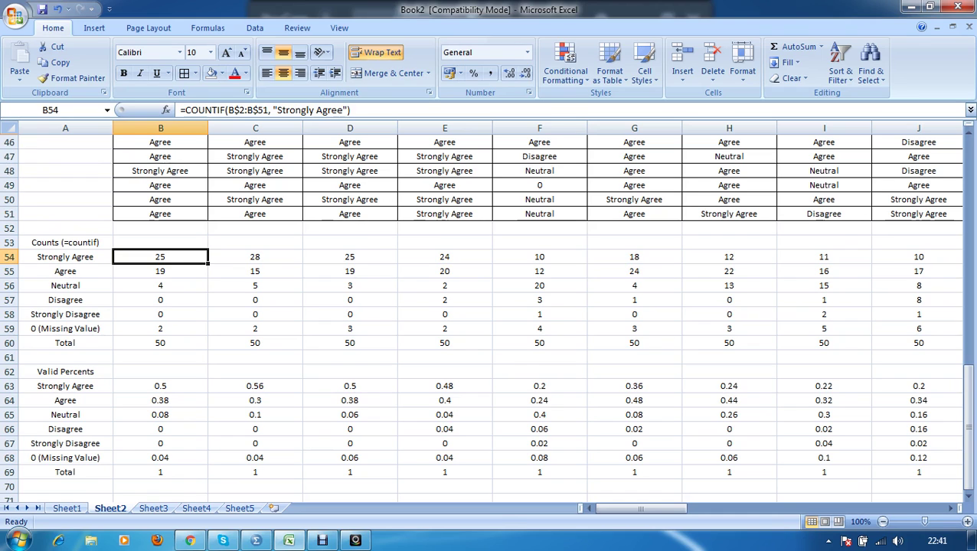
{"action": "type", "text": "="}
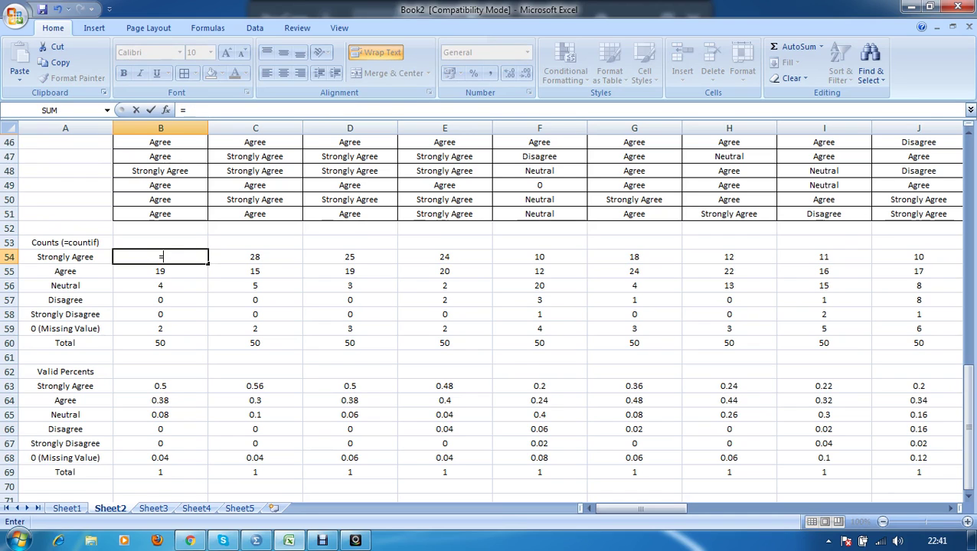
{"action": "type", "text": "countif"}
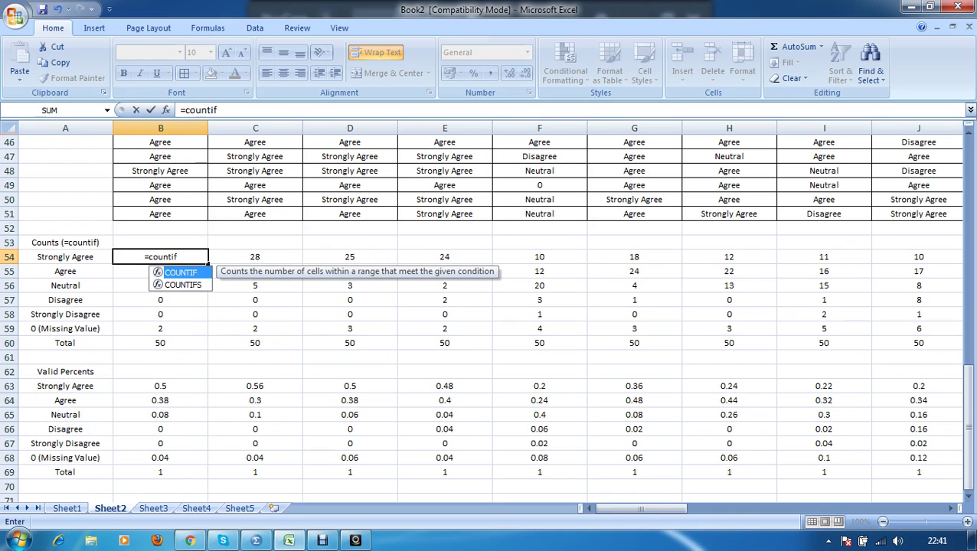
{"action": "type", "text": "("}
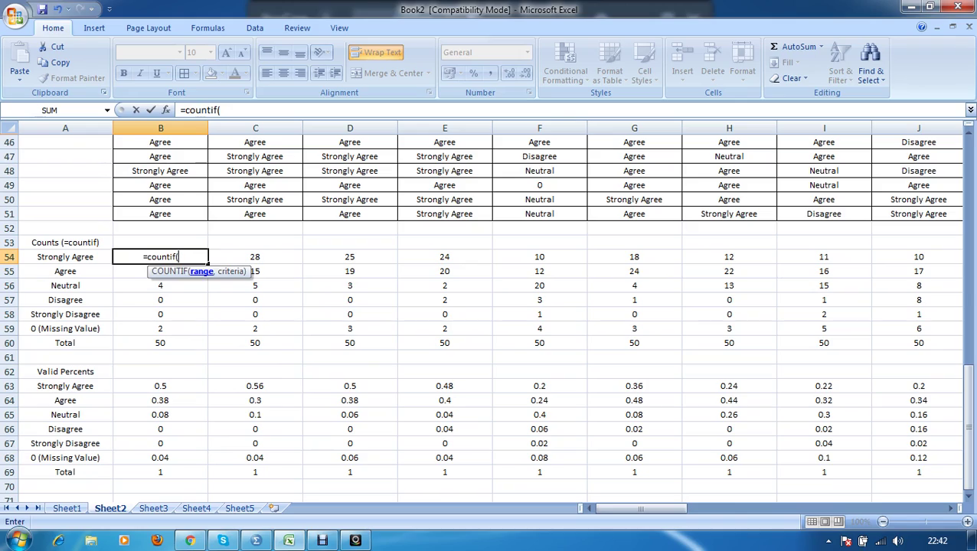
{"action": "left_click", "coordinate": [159, 214]}
{"action": "left_click_drag", "start_coordinate": [160, 214], "coordinate": [205, 153]}
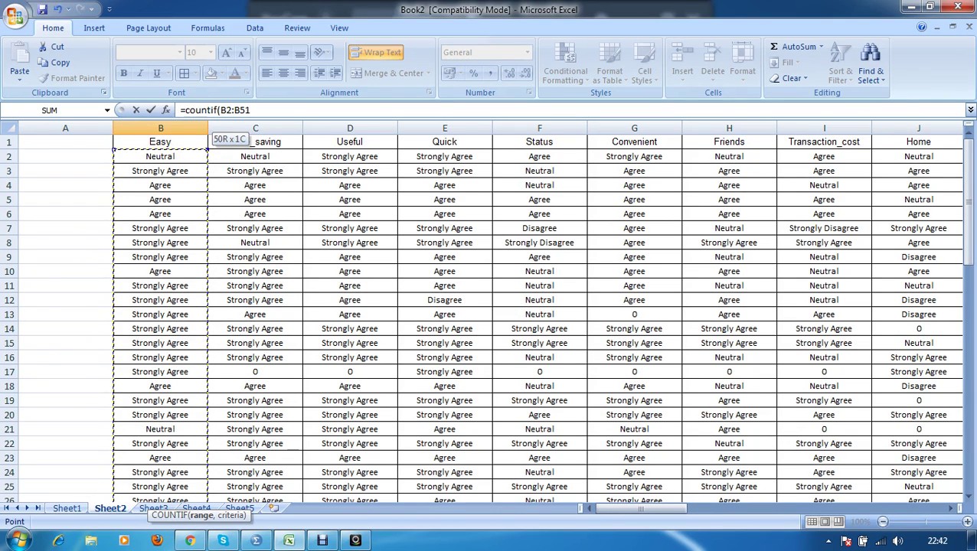
{"action": "type", "text": ","}
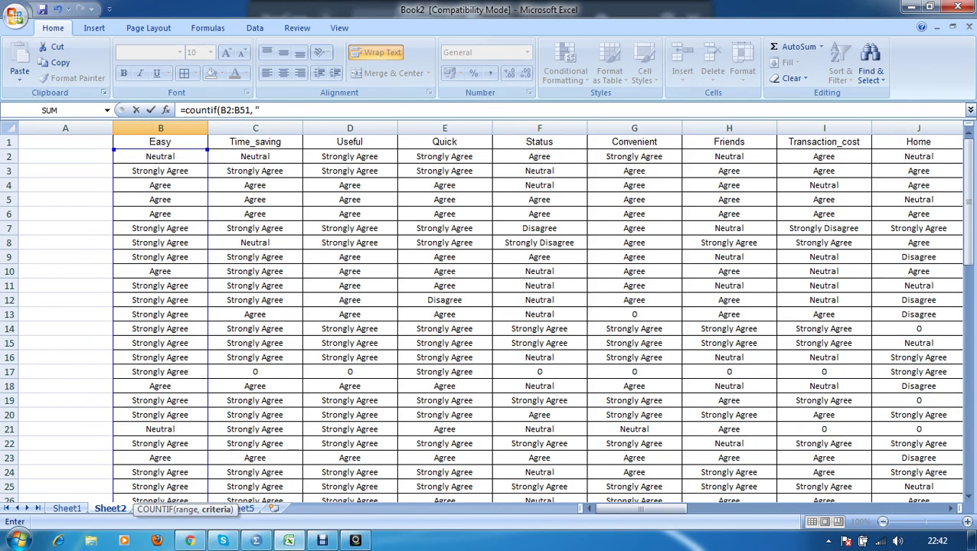
{"action": "type", "text": " \""}
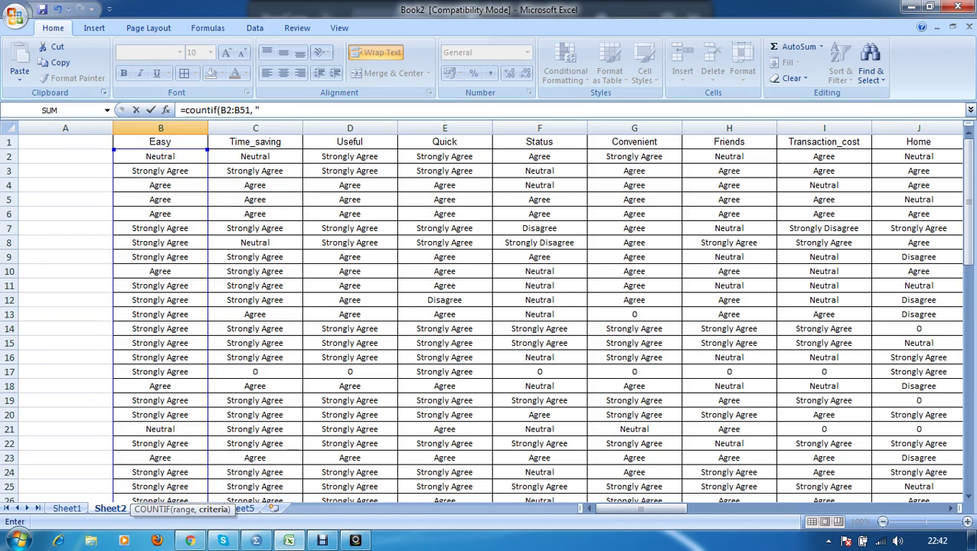
{"action": "type", "text": "Strongly"}
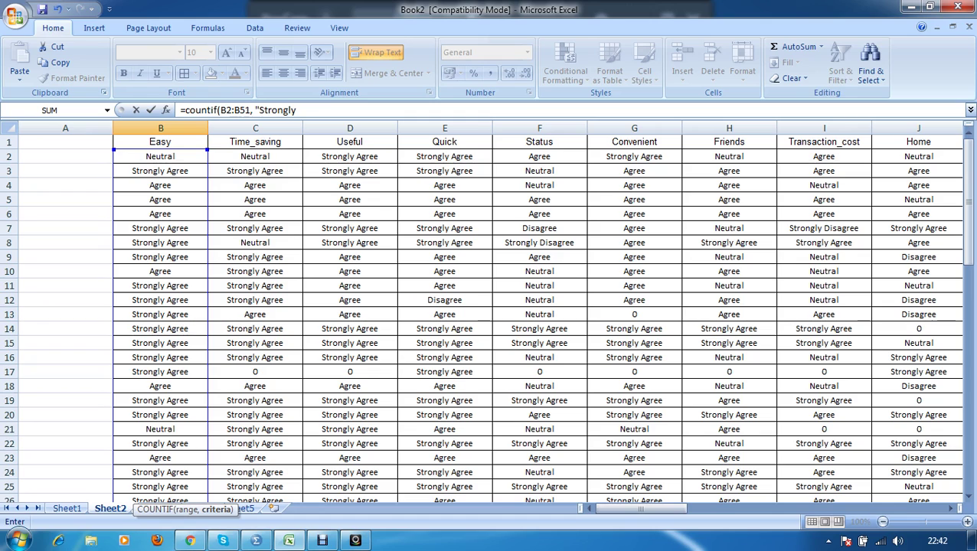
{"action": "type", "text": " Agree\")"}
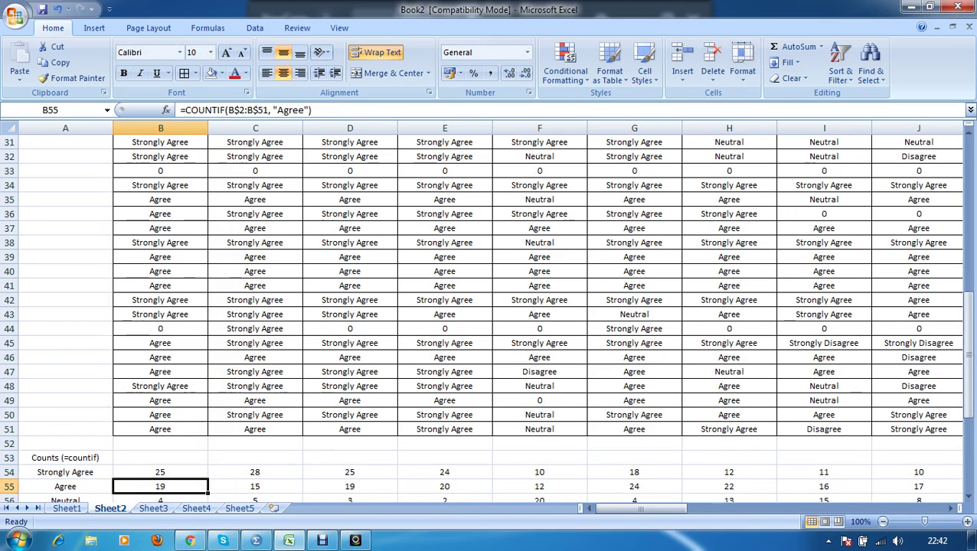
Check the Strongly Agree formula in B54 against the Easy responses in column B
{"action": "left_click", "coordinate": [160, 472]}
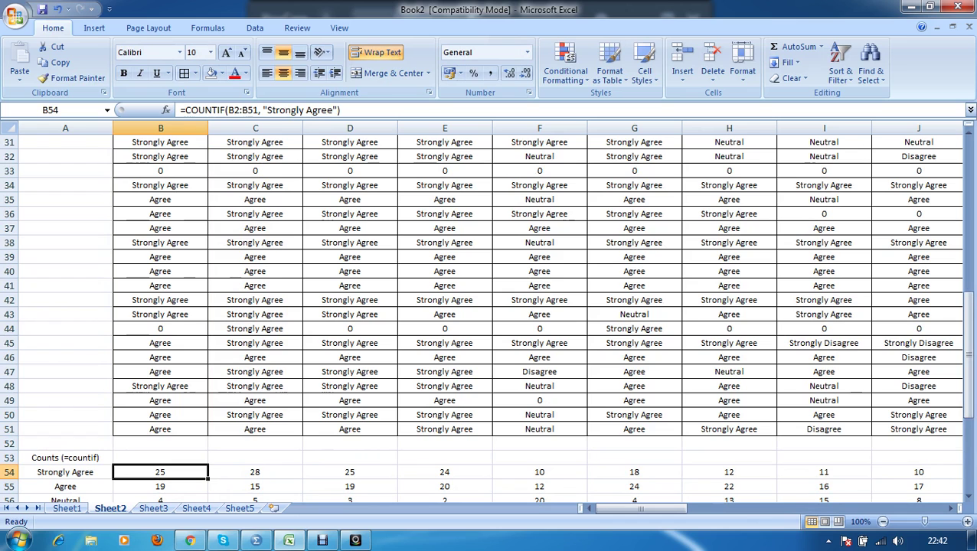
{"action": "scroll", "coordinate": [490, 314], "scroll_direction": "down", "scroll_amount": 1}
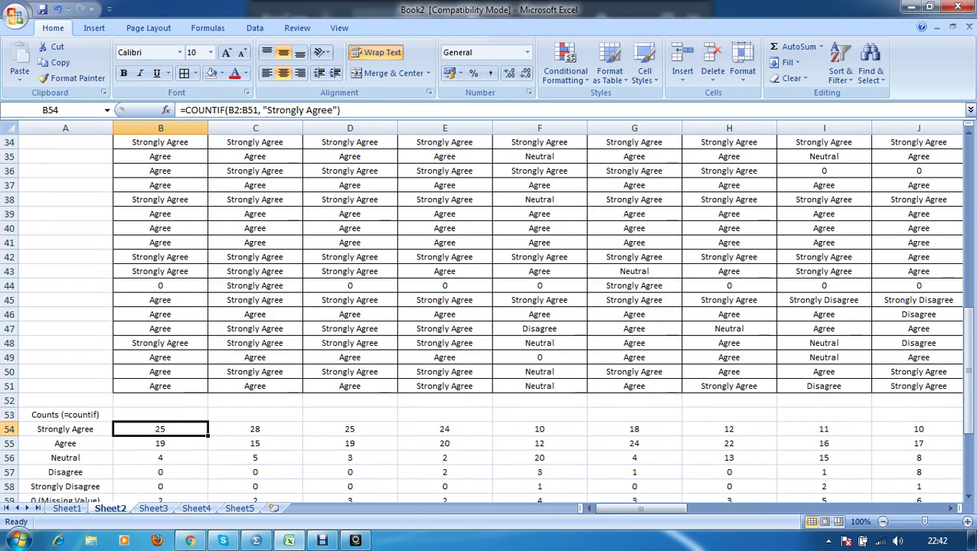
{"action": "scroll", "coordinate": [490, 314], "scroll_direction": "up", "scroll_amount": 11}
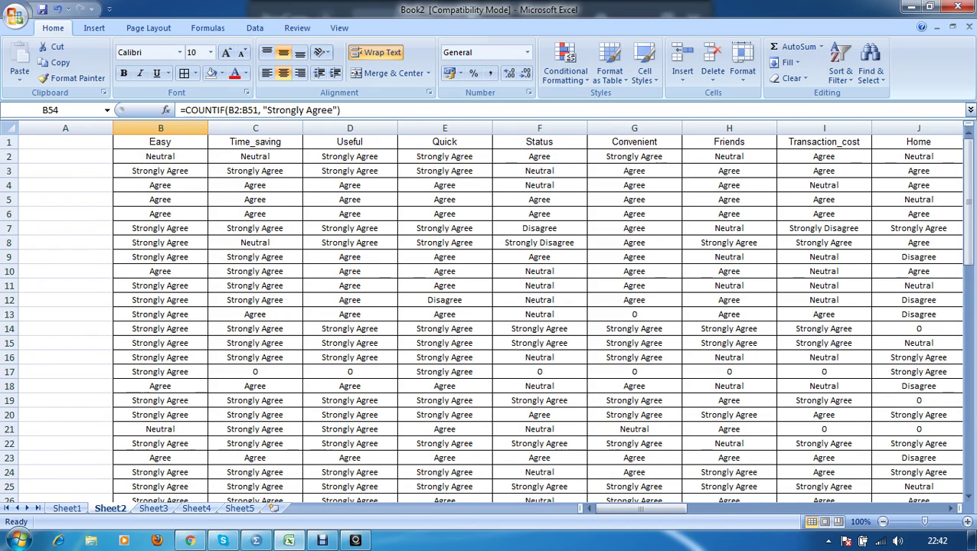
{"action": "scroll", "coordinate": [490, 314], "scroll_direction": "down", "scroll_amount": 12}
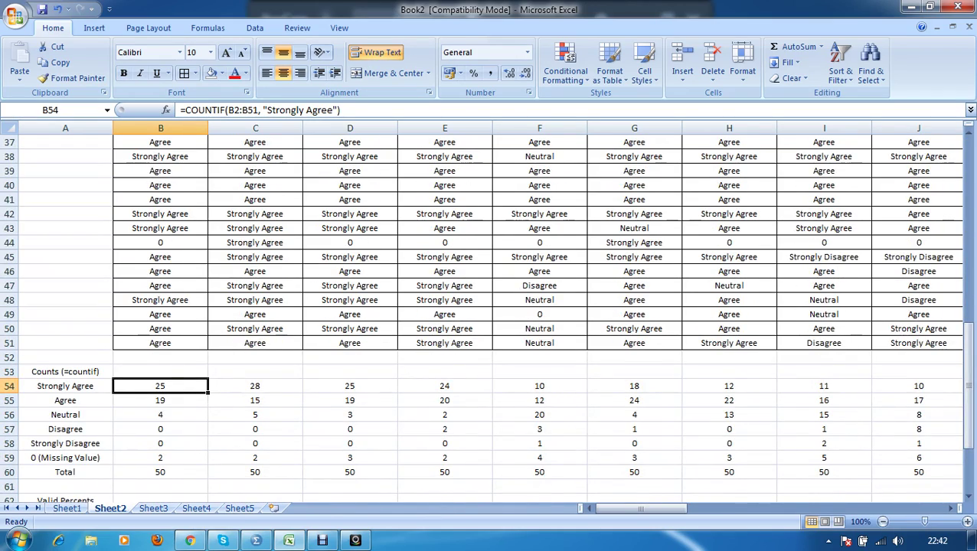
{"action": "scroll", "coordinate": [489, 314], "scroll_direction": "up", "scroll_amount": 12}
{"action": "scroll", "coordinate": [490, 317], "scroll_direction": "down", "scroll_amount": 3}
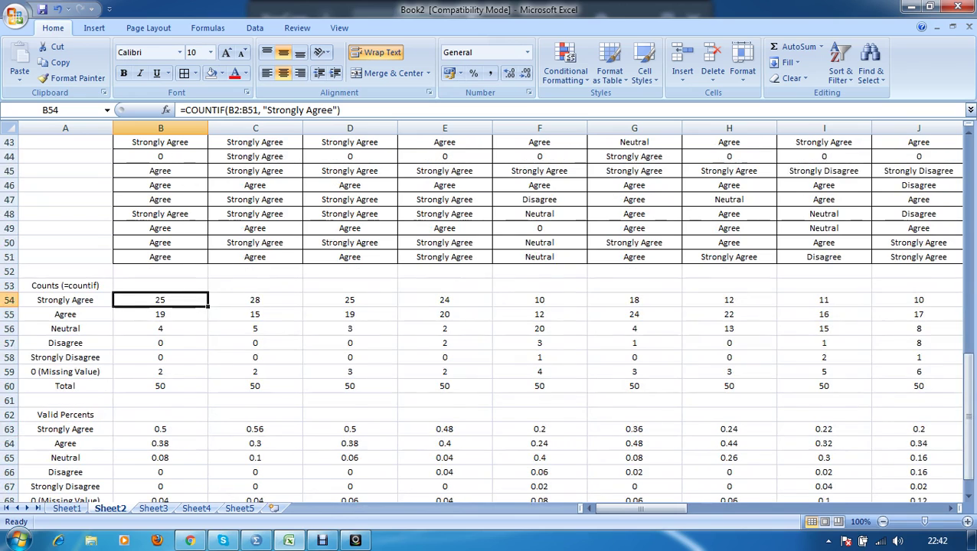
Examine the Counts labels from Agree down to 0 (Missing Value) and the matching COUNTIF formulas in column B
{"action": "left_click", "coordinate": [160, 314]}
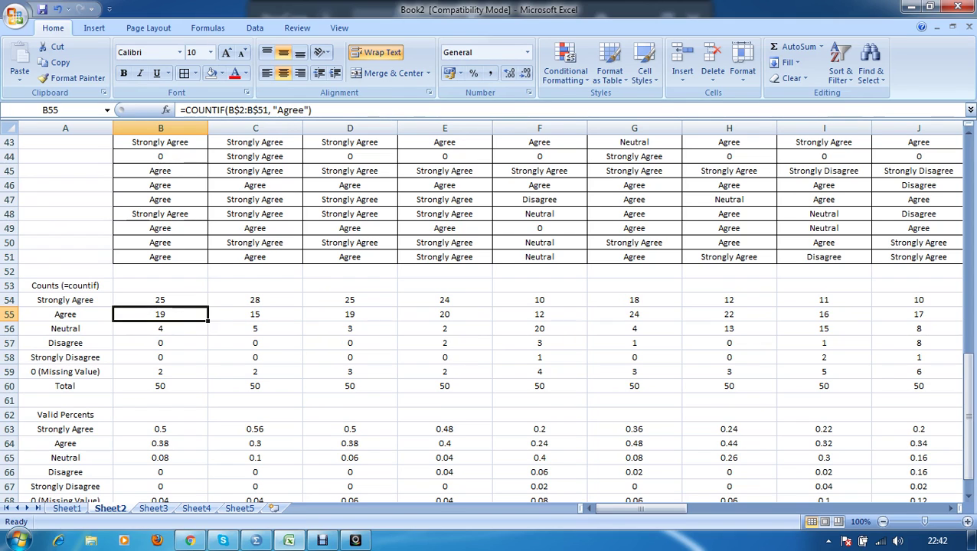
{"action": "left_click", "coordinate": [65, 314]}
{"action": "left_click_drag", "start_coordinate": [65, 314], "coordinate": [65, 356]}
{"action": "key", "text": "Down"}
{"action": "key", "text": "Down"}
{"action": "key", "text": "Down"}
{"action": "key", "text": "Down"}
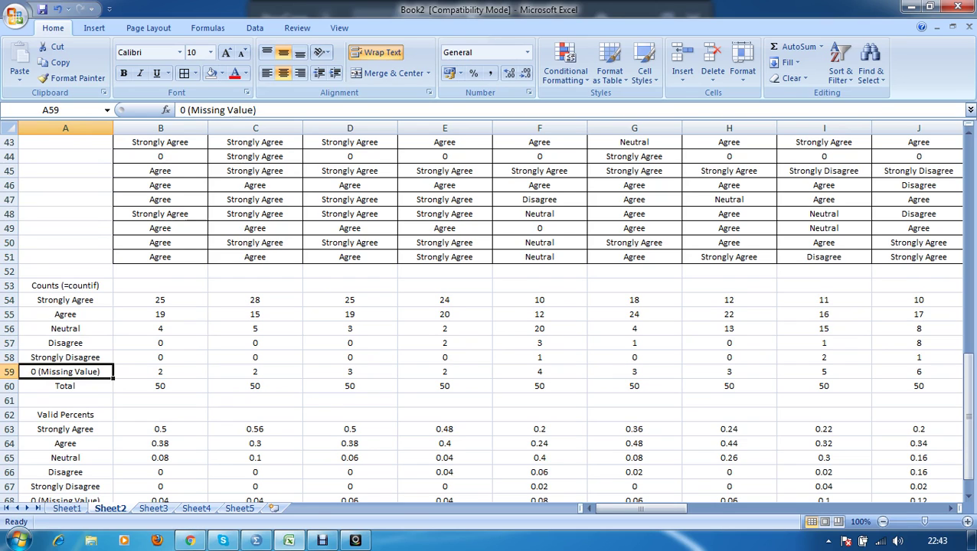
{"action": "left_click", "coordinate": [160, 371]}
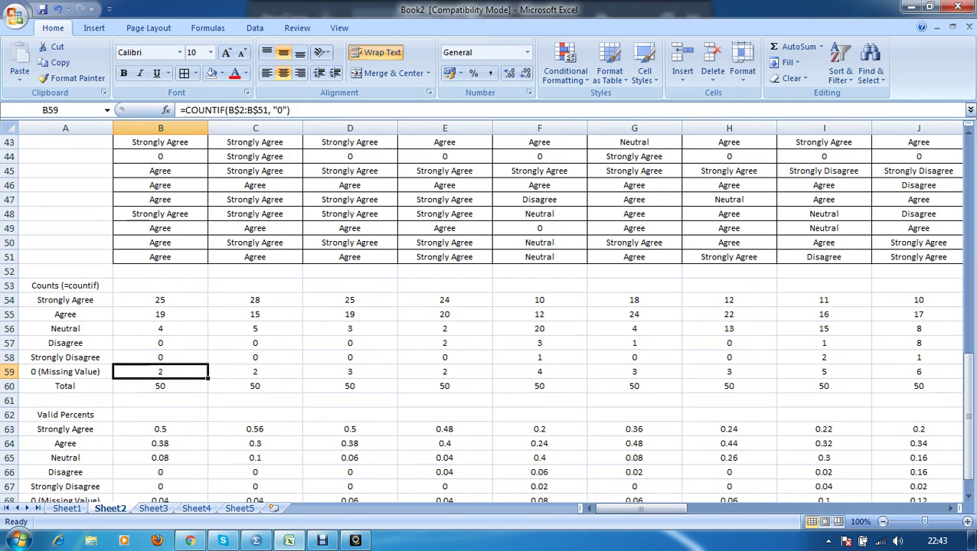
{"action": "left_click", "coordinate": [159, 356]}
{"action": "left_click", "coordinate": [160, 313]}
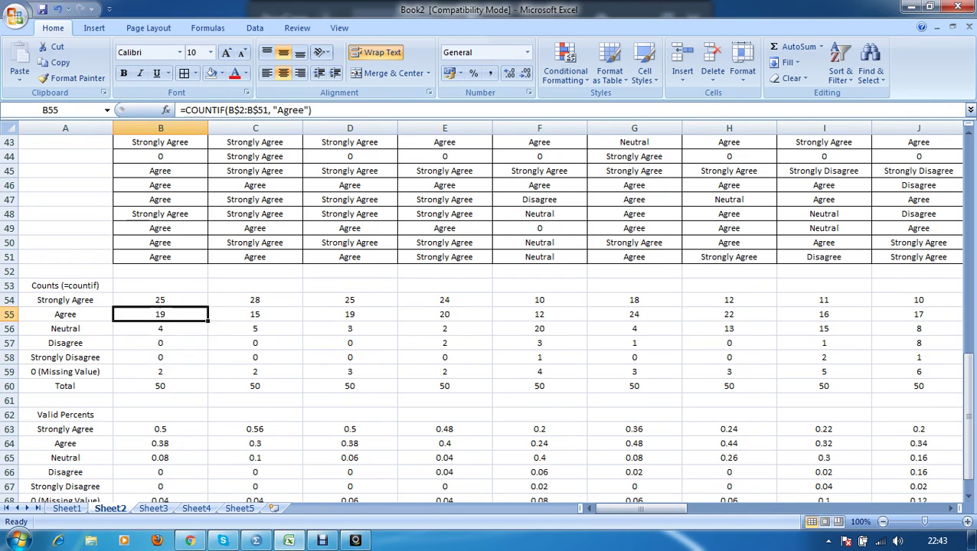
{"action": "left_click", "coordinate": [160, 300]}
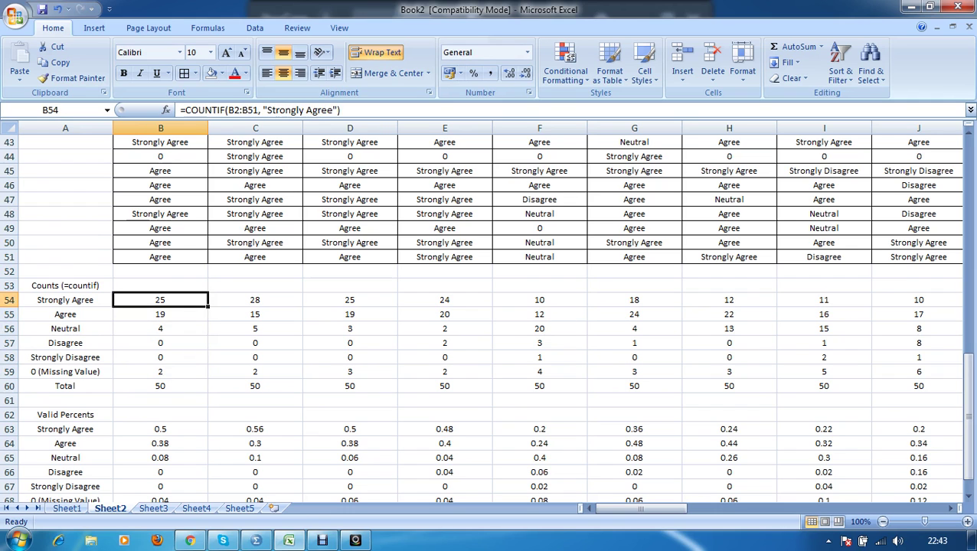
Look across the response columns out to column AD and their counts below, and return to the Easy column
{"action": "scroll", "coordinate": [535, 314], "scroll_direction": "up", "scroll_amount": 14}
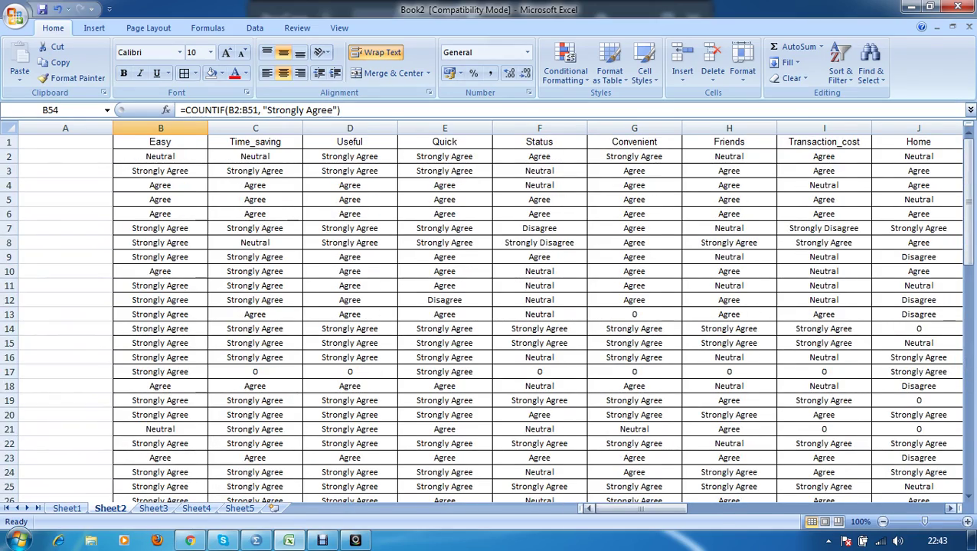
{"action": "scroll", "coordinate": [490, 314], "scroll_direction": "right", "scroll_amount": 6}
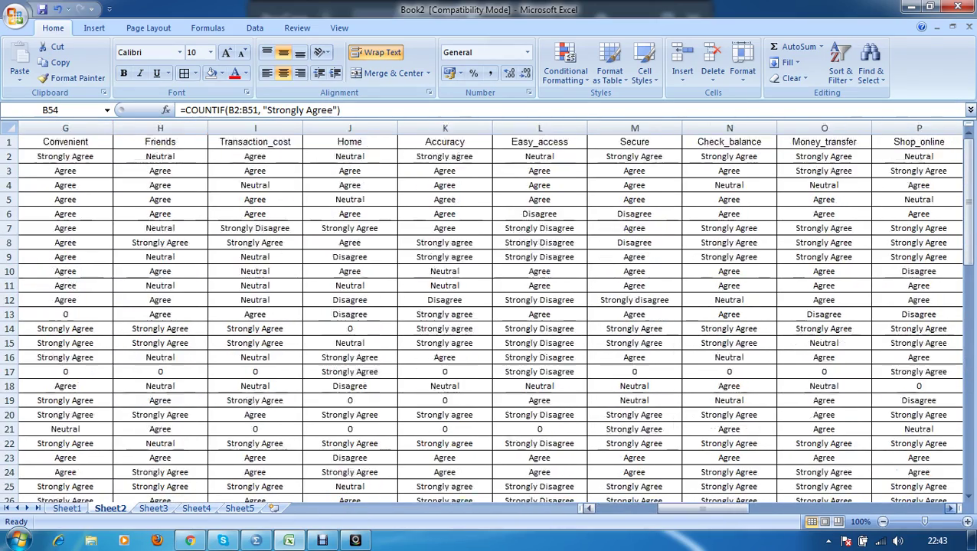
{"action": "scroll", "coordinate": [490, 314], "scroll_direction": "right", "scroll_amount": 7}
{"action": "scroll", "coordinate": [489, 314], "scroll_direction": "down", "scroll_amount": 6}
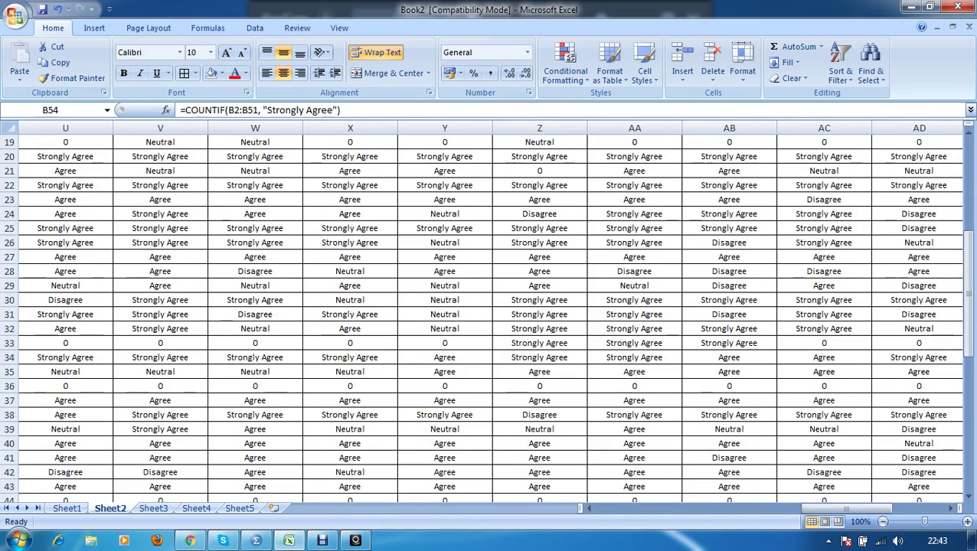
{"action": "scroll", "coordinate": [490, 314], "scroll_direction": "down", "scroll_amount": 5}
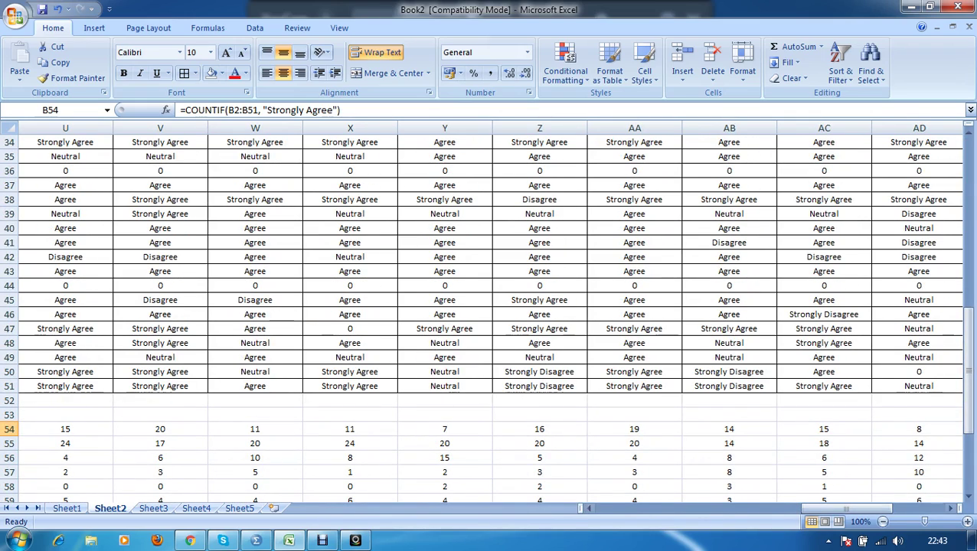
{"action": "left_click_drag", "start_coordinate": [850, 508], "coordinate": [781, 509]}
{"action": "scroll", "coordinate": [490, 314], "scroll_direction": "down", "scroll_amount": 3}
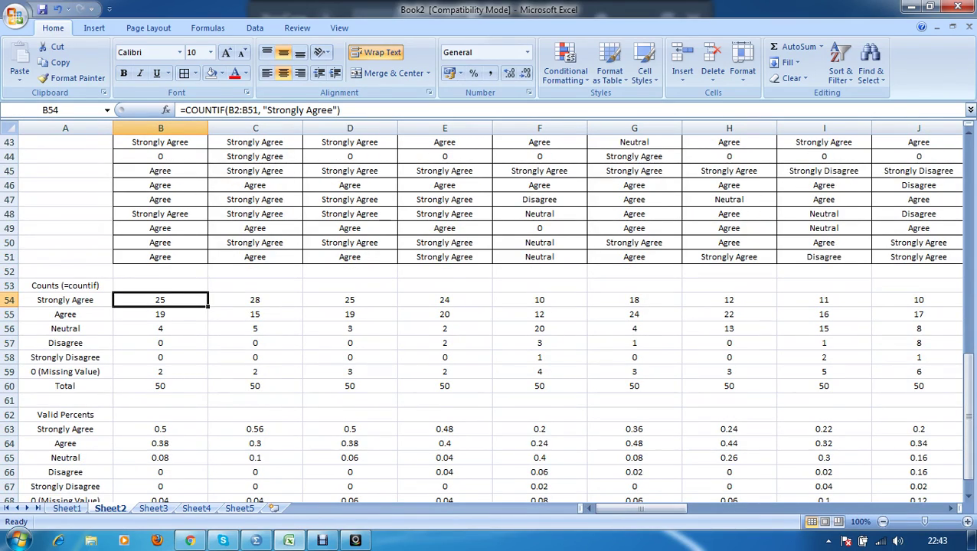
{"action": "scroll", "coordinate": [490, 314], "scroll_direction": "up", "scroll_amount": 14}
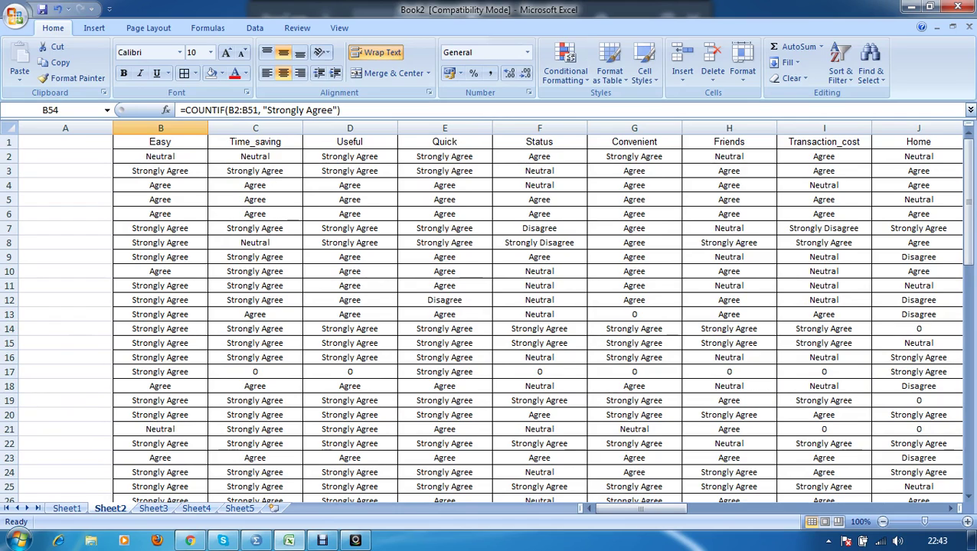
Make the row references in B54 absolute so the formula is =COUNTIF(B$2:B$51, "Strongly Agree")
{"action": "key", "text": "F2"}
{"action": "type", "text": "$"}
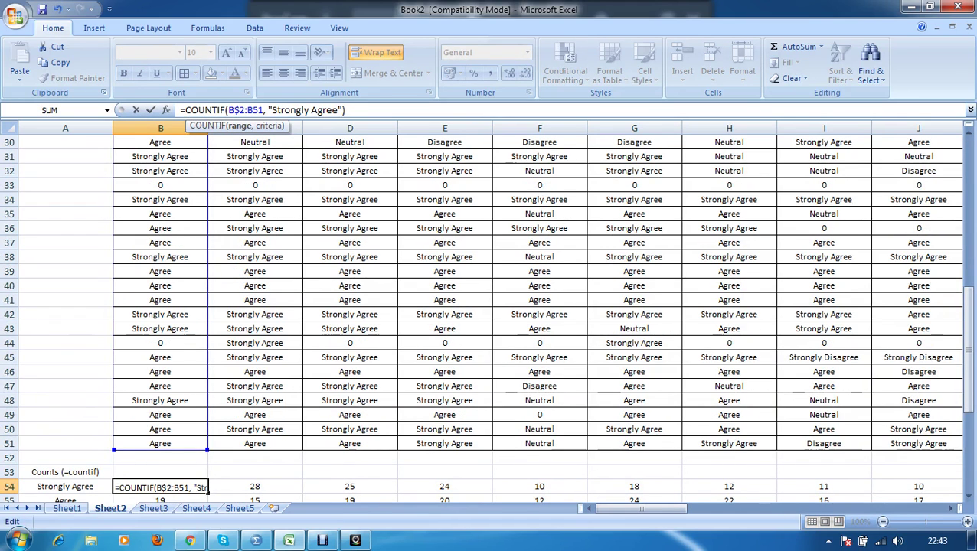
{"action": "key", "text": "Right"}
{"action": "key", "text": "Right"}
{"action": "key", "text": "Right"}
{"action": "type", "text": "$"}
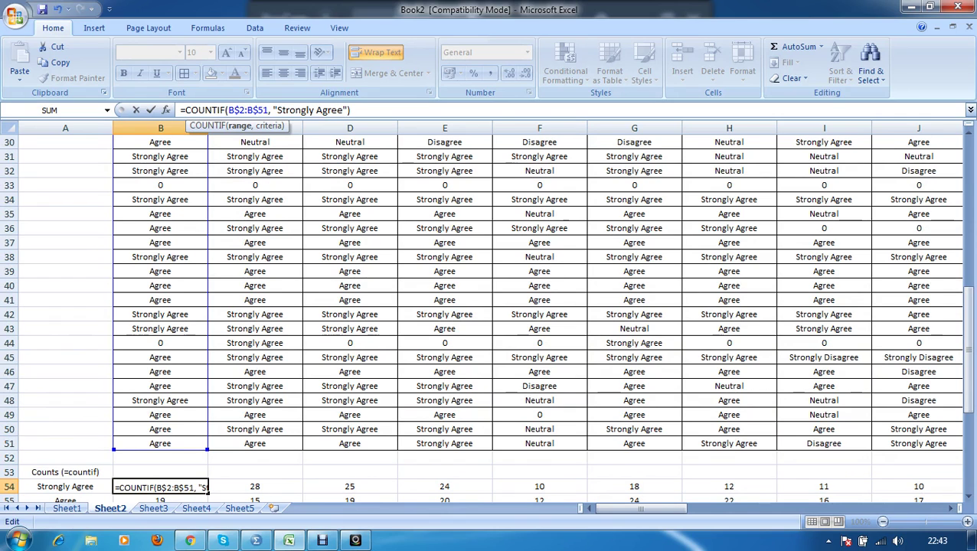
{"action": "key", "text": "Tab"}
{"action": "key", "text": "Left"}
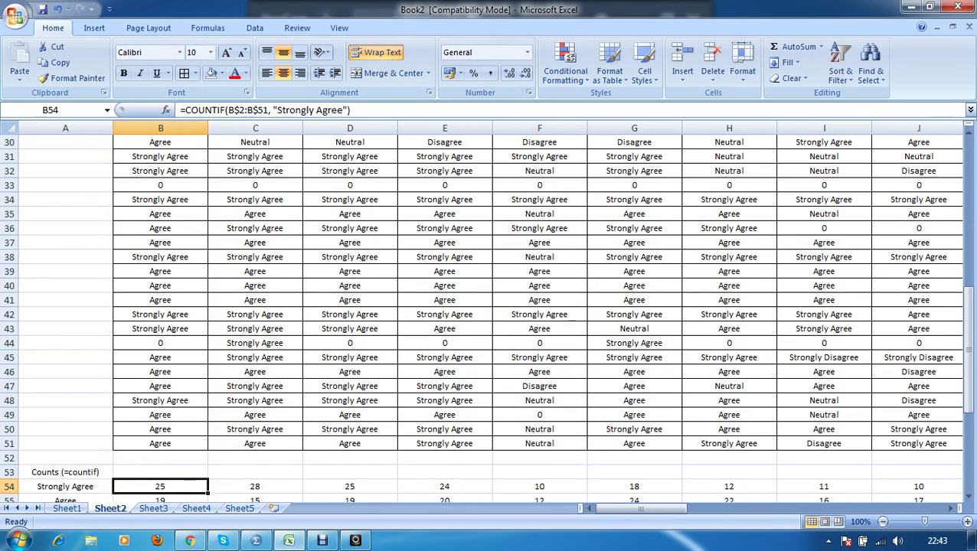
Fill the Strongly Agree count formula from B54 across to F54
{"action": "scroll", "coordinate": [536, 306], "scroll_direction": "down", "scroll_amount": 3}
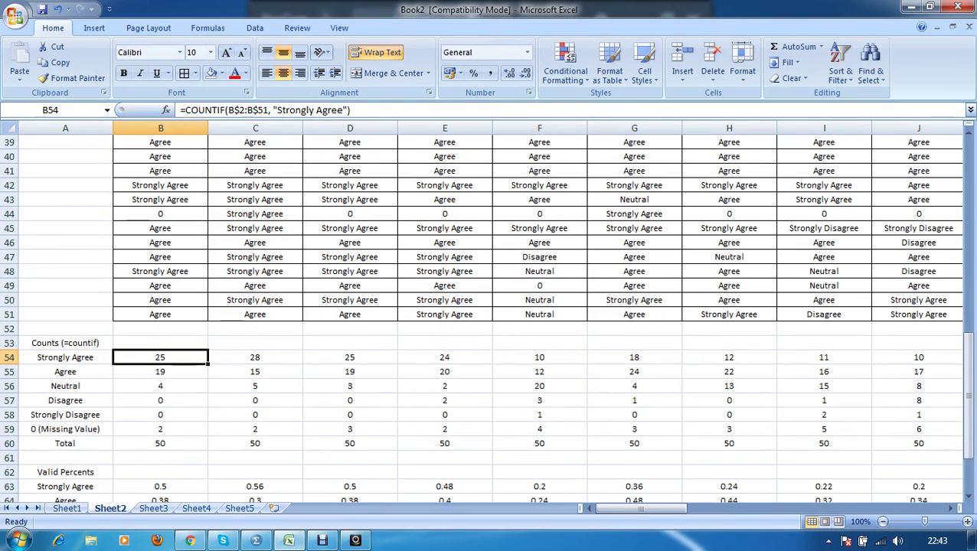
{"action": "left_click", "coordinate": [255, 356]}
{"action": "key", "text": "Left"}
{"action": "left_click_drag", "start_coordinate": [208, 364], "coordinate": [586, 362]}
Inspect the column B formulas in the Counts table, from the Total in B60 up to Strongly Agree in B54
{"action": "left_click", "coordinate": [160, 385]}
{"action": "scroll", "coordinate": [489, 307], "scroll_direction": "down", "scroll_amount": 3}
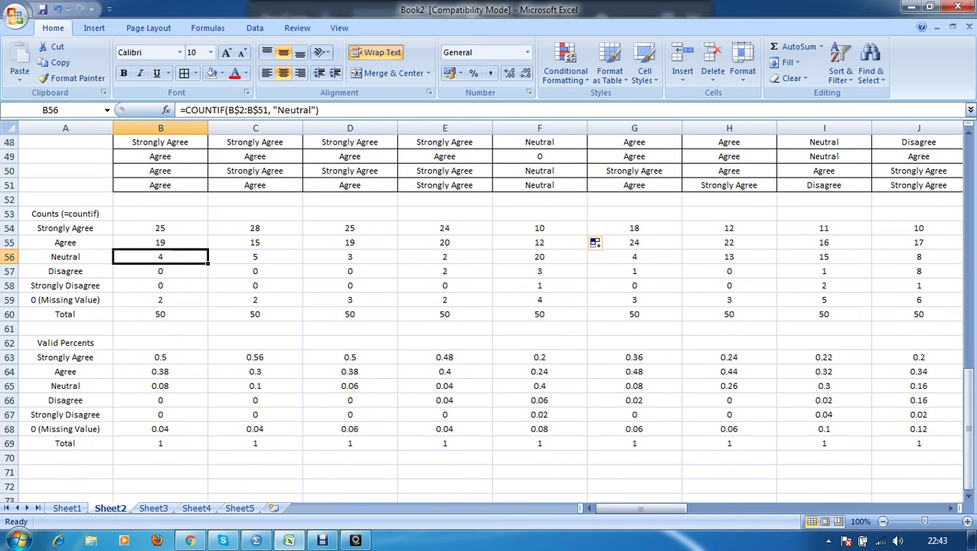
{"action": "left_click", "coordinate": [160, 314]}
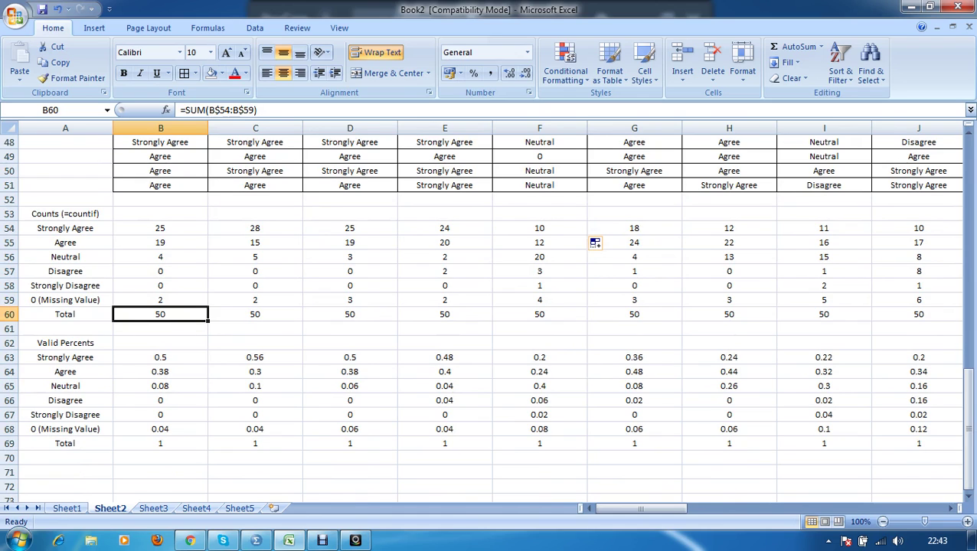
{"action": "key", "text": "Up"}
{"action": "key", "text": "Up"}
{"action": "key", "text": "Up"}
{"action": "key", "text": "Up"}
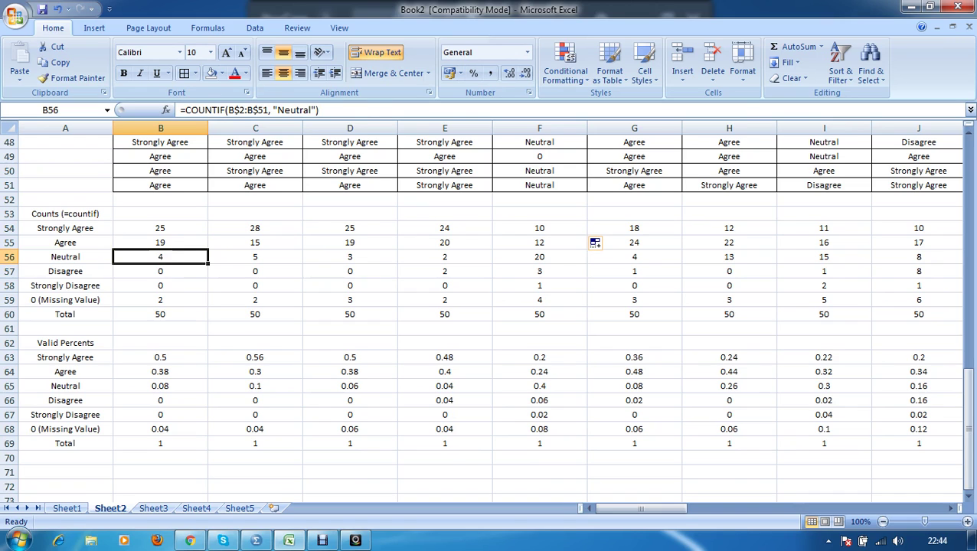
{"action": "key", "text": "Up"}
{"action": "key", "text": "Up"}
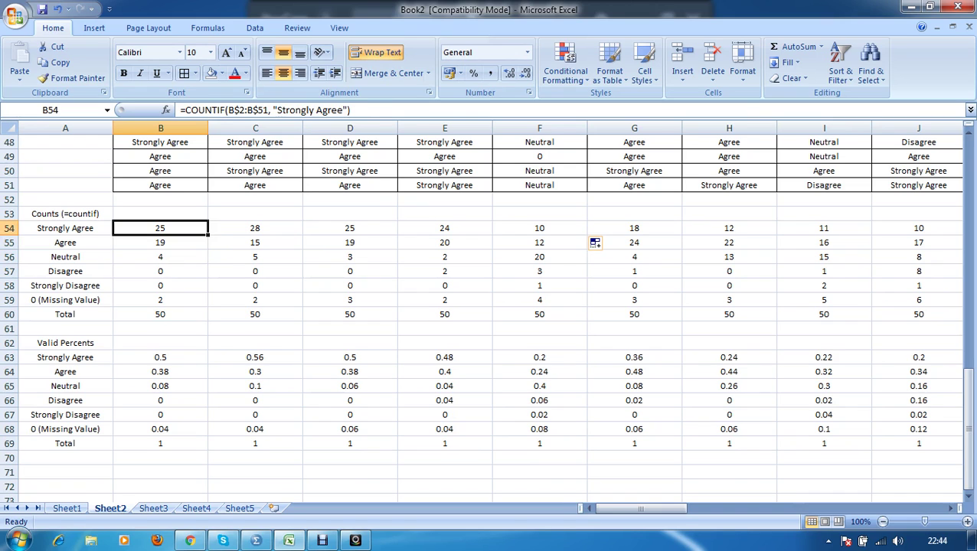
Check the Total formulas in row 60 from column B out to column AH, and return to the row's label
{"action": "key", "text": "Down"}
{"action": "key", "text": "Down"}
{"action": "key", "text": "Down"}
{"action": "key", "text": "Down"}
{"action": "key", "text": "Down"}
{"action": "key", "text": "Down"}
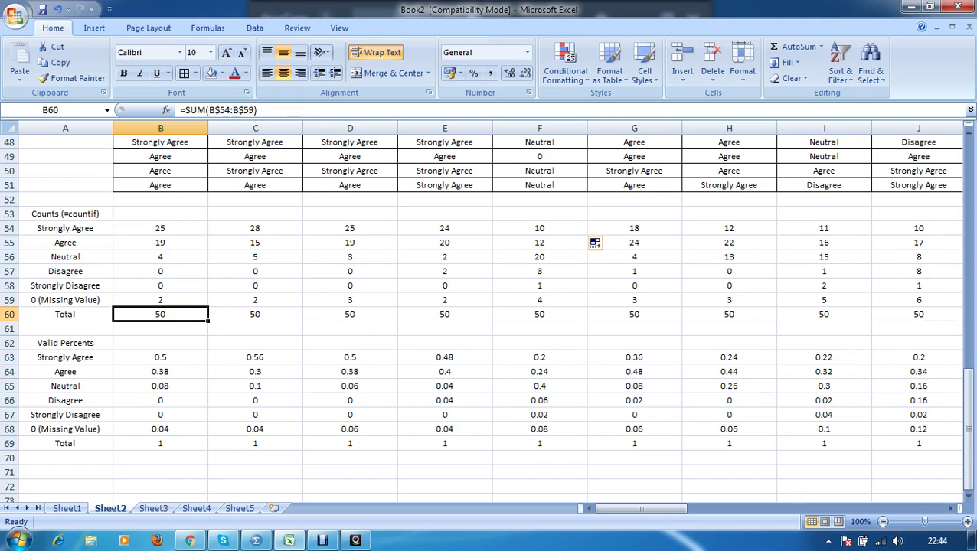
{"action": "key", "text": "Right"}
{"action": "key", "text": "Right"}
{"action": "key", "text": "Right"}
{"action": "key", "text": "Right"}
{"action": "key", "text": "Right"}
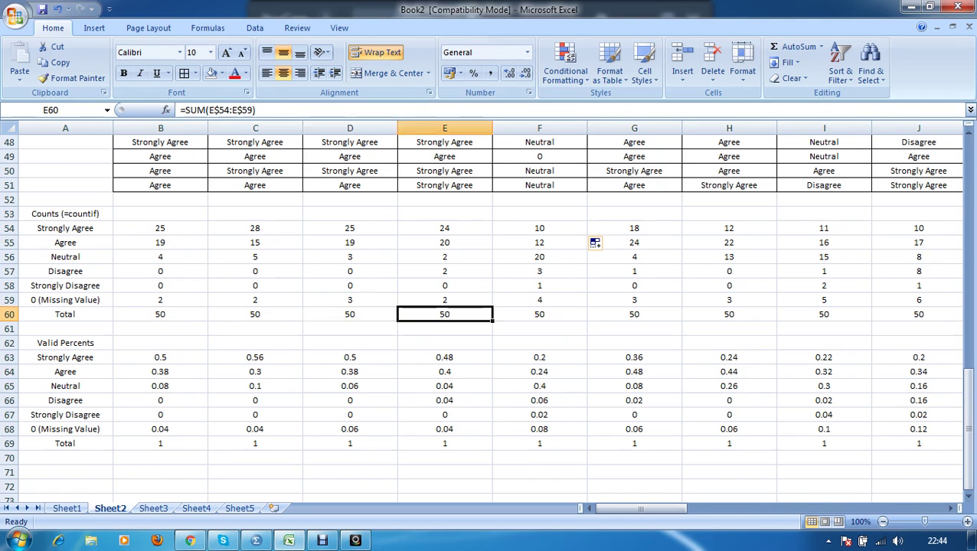
{"action": "key", "text": "Right"}
{"action": "key", "text": "Right"}
{"action": "key", "text": "Right"}
{"action": "key", "text": "Right"}
{"action": "key", "text": "Right"}
{"action": "key", "text": "Right"}
{"action": "key", "text": "Right"}
{"action": "key", "text": "Right"}
{"action": "key", "text": "Right"}
{"action": "key", "text": "Right"}
{"action": "key", "text": "Right"}
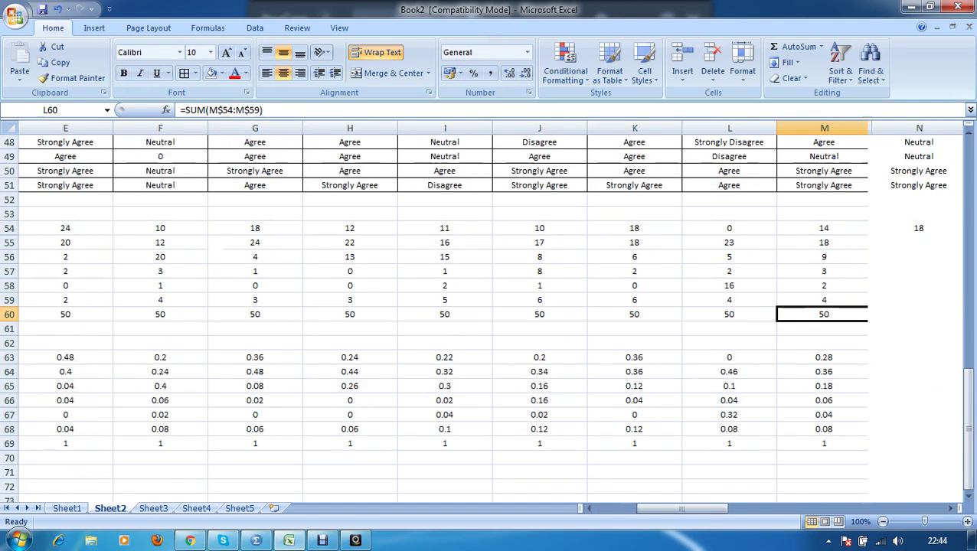
{"action": "key", "text": "Right"}
{"action": "key", "text": "Right"}
{"action": "key", "text": "Right"}
{"action": "key", "text": "Right"}
{"action": "key", "text": "Right"}
{"action": "key", "text": "Right"}
{"action": "key", "text": "Right"}
{"action": "key", "text": "Right"}
{"action": "key", "text": "Right"}
{"action": "key", "text": "Right"}
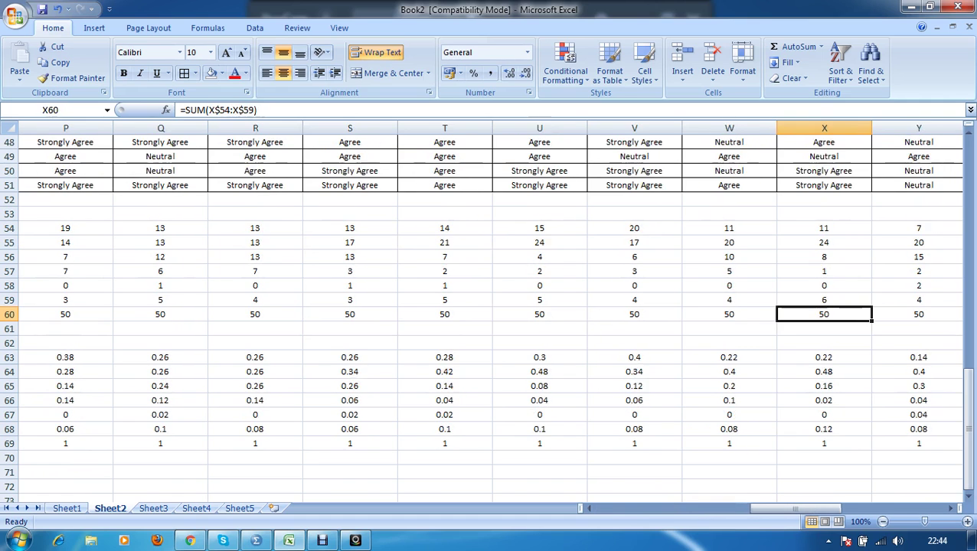
{"action": "key", "text": "Right"}
{"action": "key", "text": "Right"}
{"action": "key", "text": "Right"}
{"action": "key", "text": "Right"}
{"action": "key", "text": "Right"}
{"action": "key", "text": "Right"}
{"action": "key", "text": "Right"}
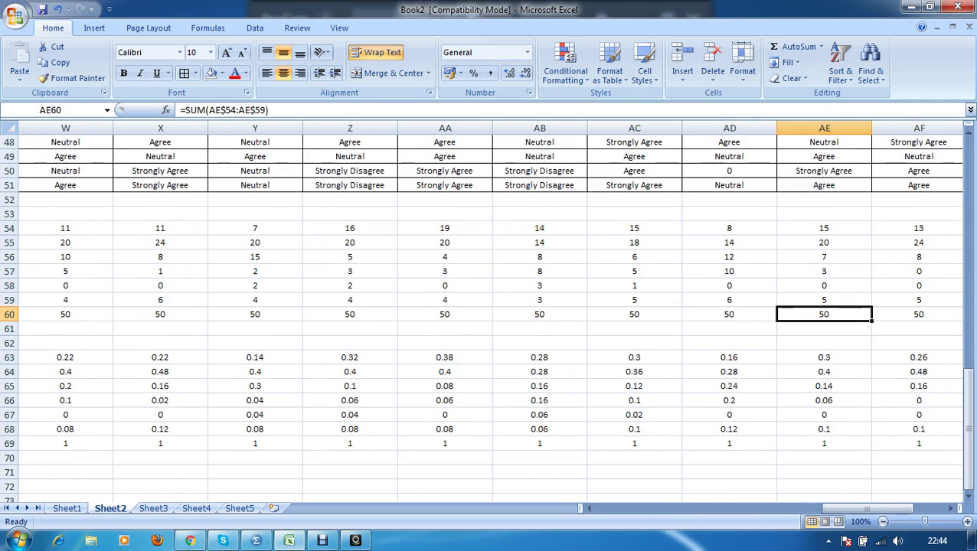
{"action": "key", "text": "Left"}
{"action": "key", "text": "Left"}
{"action": "key", "text": "Left"}
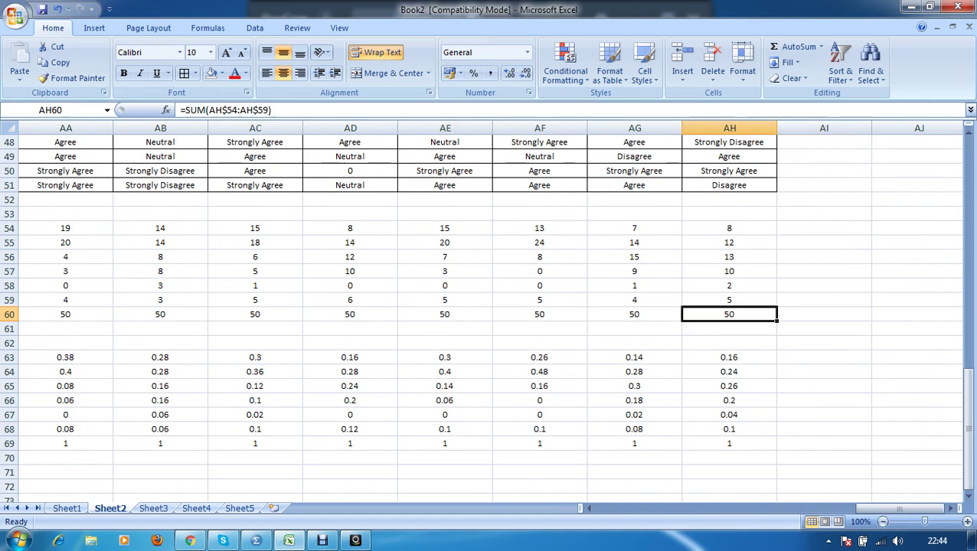
{"action": "key", "text": "Left"}
{"action": "key", "text": "Left"}
{"action": "key", "text": "Left"}
{"action": "key", "text": "Left"}
{"action": "key", "text": "Left"}
{"action": "key", "text": "Left"}
{"action": "key", "text": "Left"}
{"action": "key", "text": "Left"}
{"action": "key", "text": "Left"}
{"action": "key", "text": "Left"}
{"action": "key", "text": "Left"}
{"action": "key", "text": "Left"}
{"action": "key", "text": "Left"}
{"action": "key", "text": "Left"}
{"action": "key", "text": "Left"}
{"action": "key", "text": "Left"}
{"action": "key", "text": "Left"}
{"action": "key", "text": "Left"}
{"action": "key", "text": "Left"}
{"action": "key", "text": "Left"}
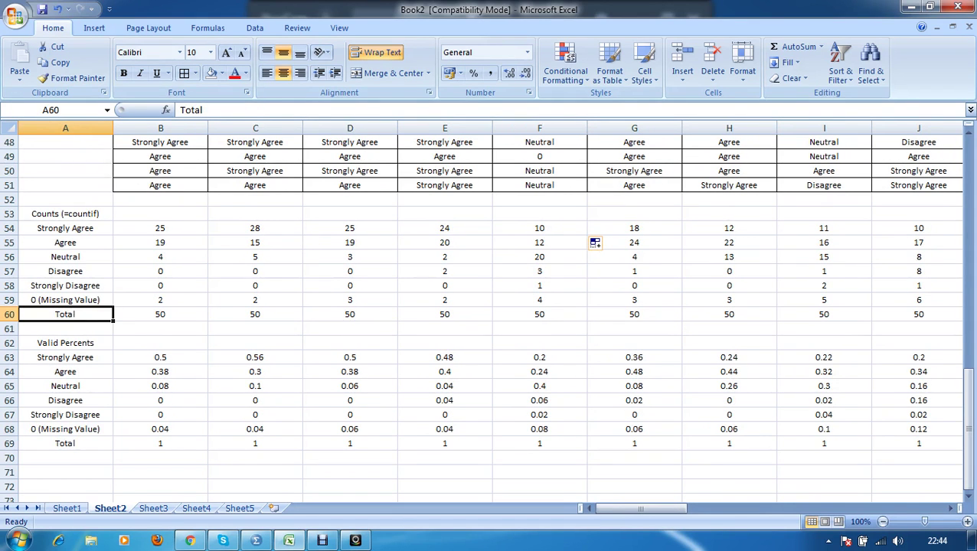
Enter the Strongly Agree valid percent formula =B54/B60 in B63
{"action": "key", "text": "Right"}
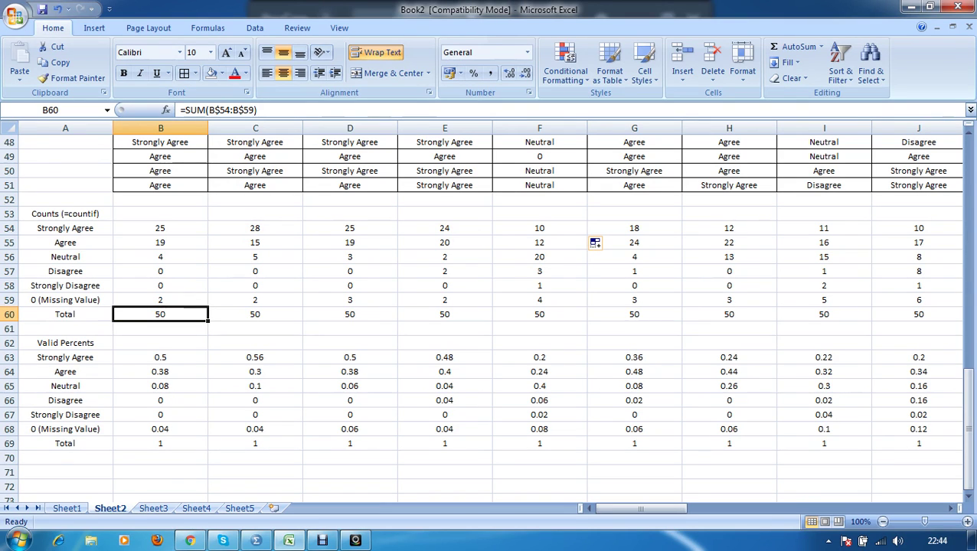
{"action": "key", "text": "Down"}
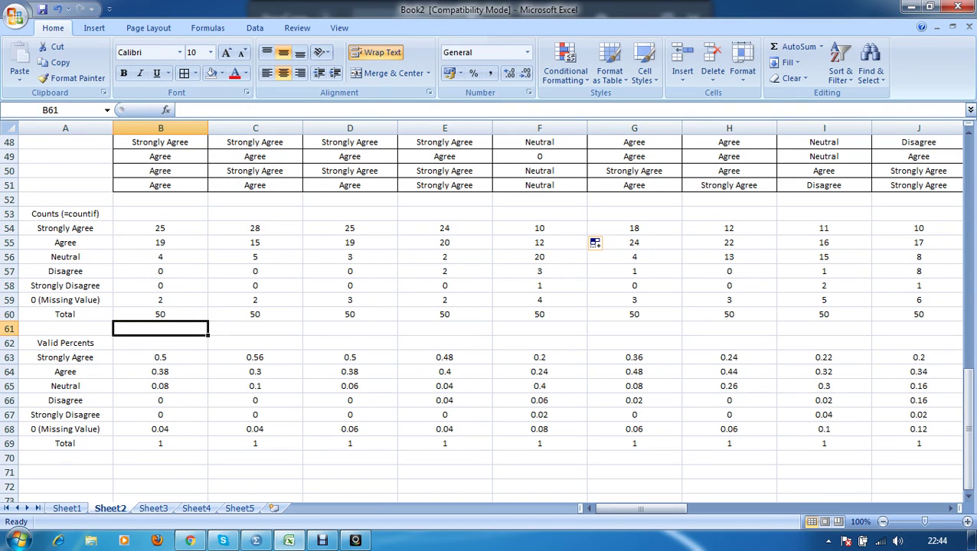
{"action": "key", "text": "Down"}
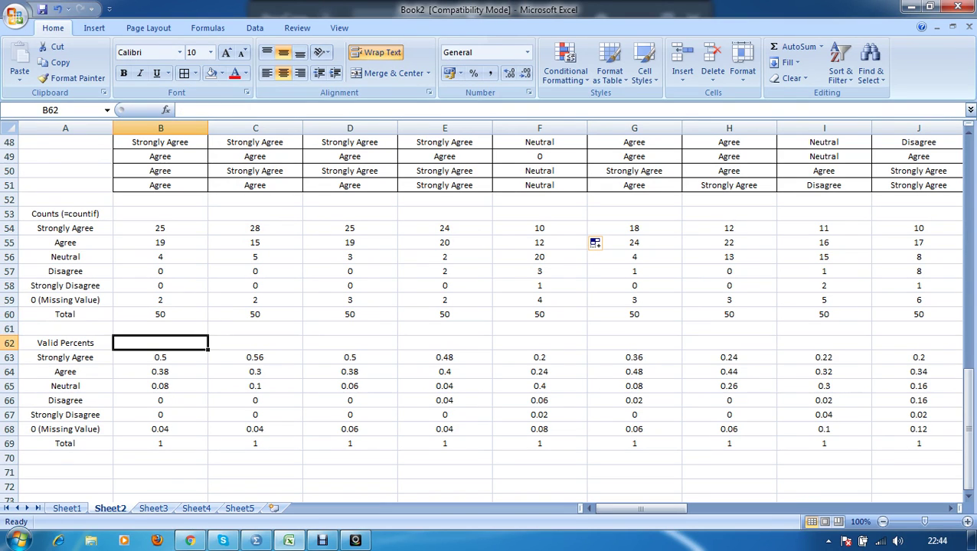
{"action": "key", "text": "Down"}
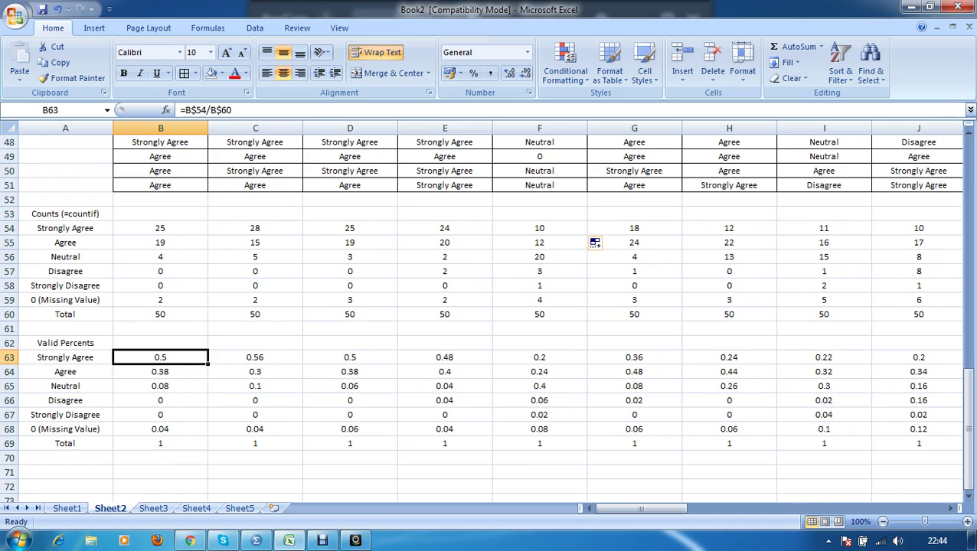
{"action": "type", "text": "="}
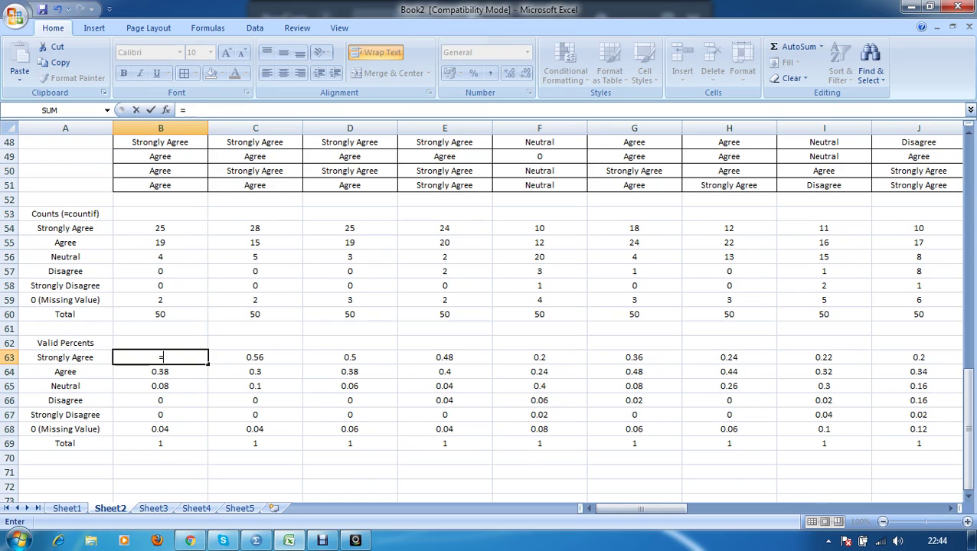
{"action": "left_click", "coordinate": [160, 228]}
{"action": "type", "text": "/"}
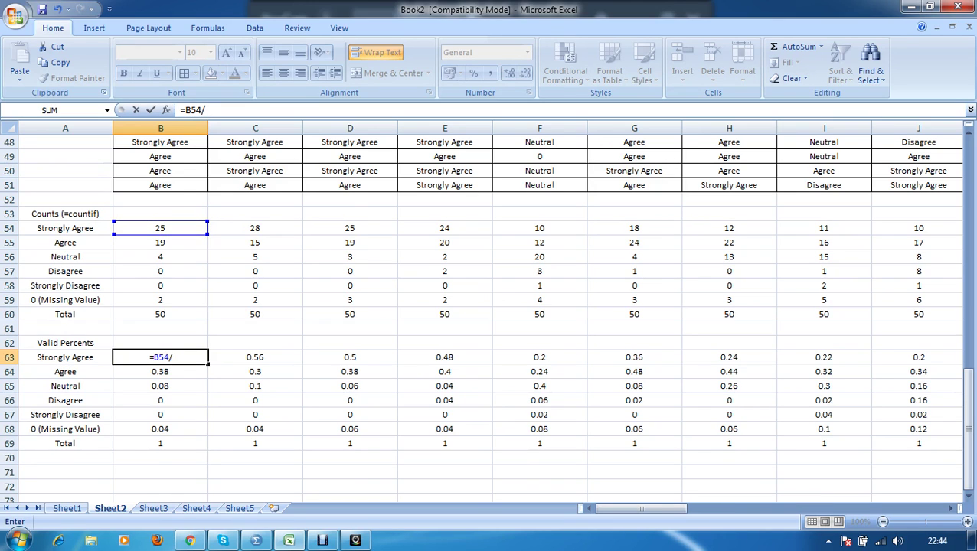
{"action": "left_click", "coordinate": [160, 314]}
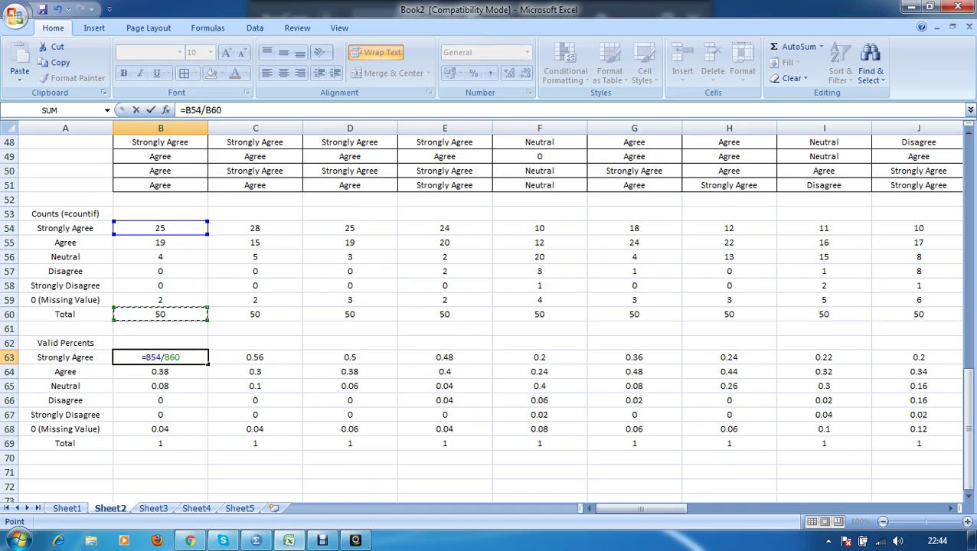
{"action": "key", "text": "Return"}
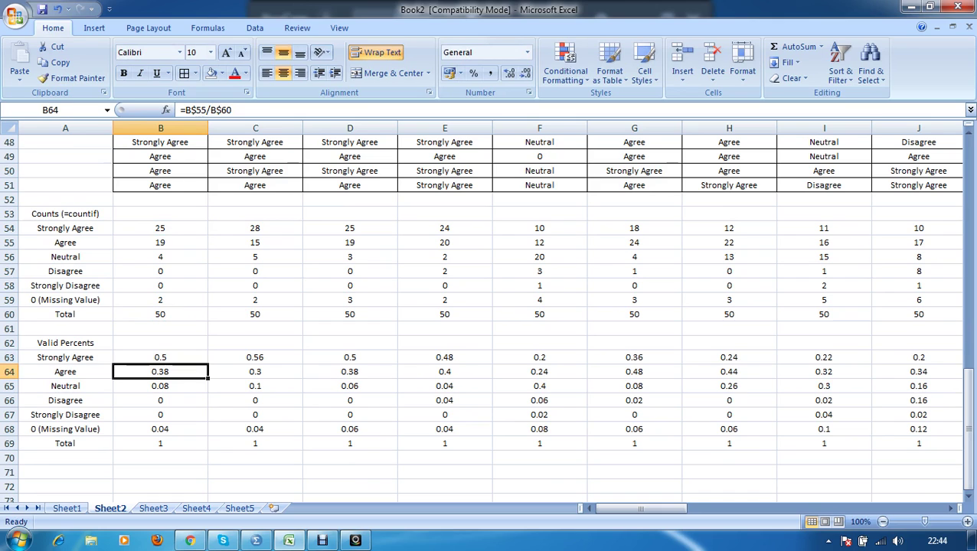
Make the row references in B63 absolute so the formula is =B$54/B$60
{"action": "left_click", "coordinate": [160, 357]}
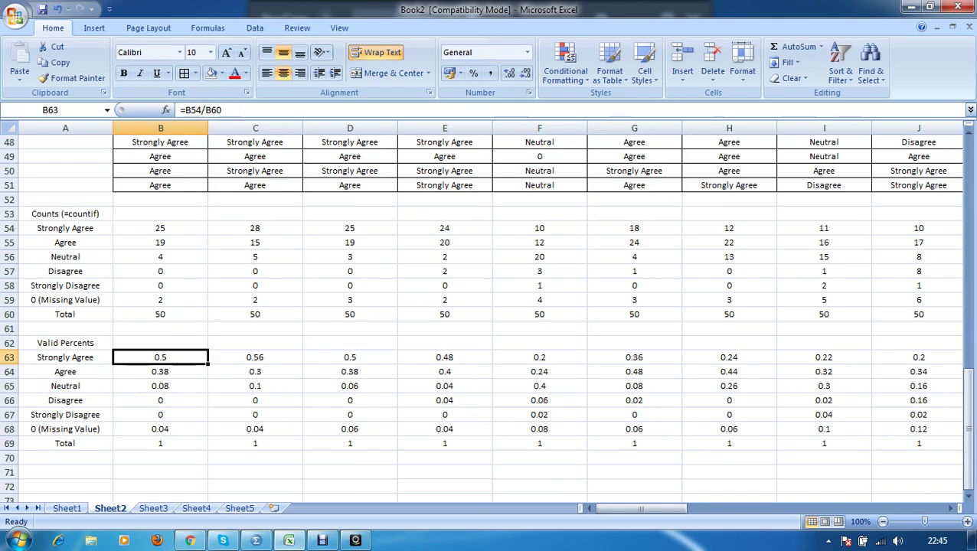
{"action": "key", "text": "F2"}
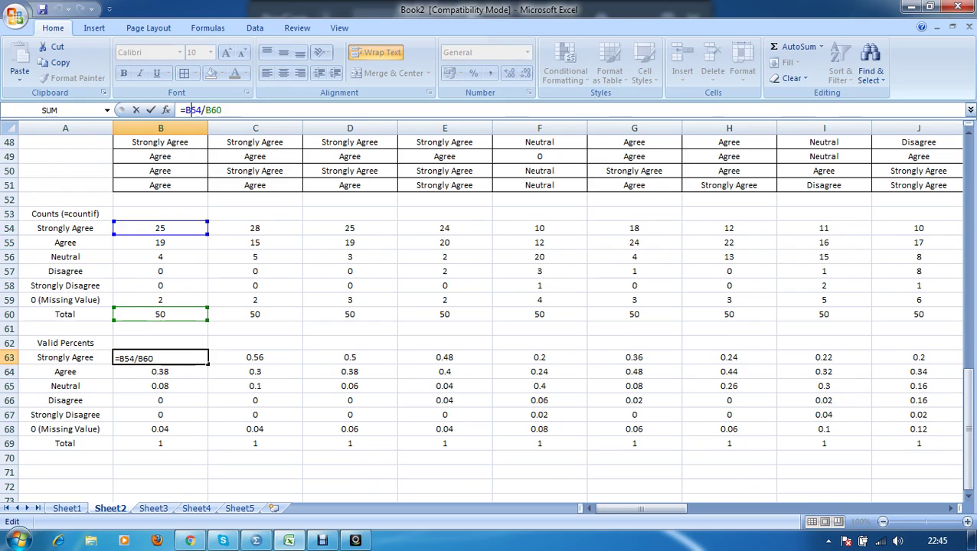
{"action": "left_click", "coordinate": [189, 110]}
{"action": "type", "text": "$"}
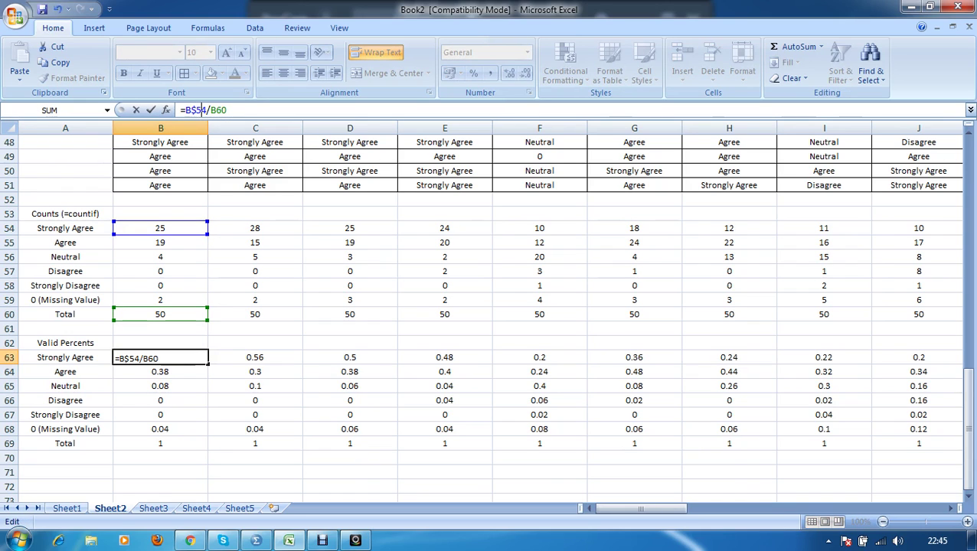
{"action": "key", "text": "Right"}
{"action": "key", "text": "Right"}
{"action": "type", "text": "$"}
{"action": "key", "text": "Tab"}
{"action": "key", "text": "Left"}
{"action": "left_click_drag", "start_coordinate": [112, 357], "coordinate": [175, 360]}
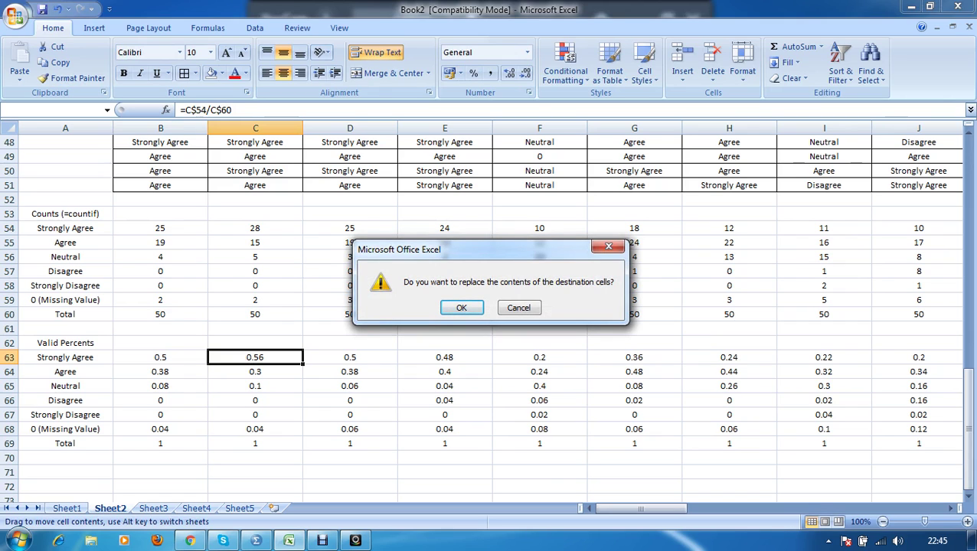
{"action": "key", "text": "Return"}
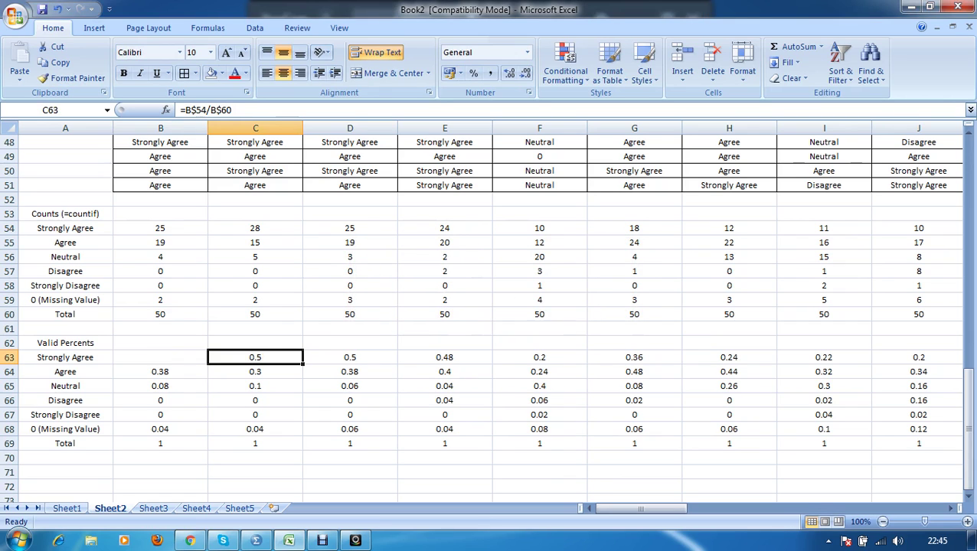
{"action": "key", "text": "ctrl+z"}
{"action": "left_click", "coordinate": [254, 357]}
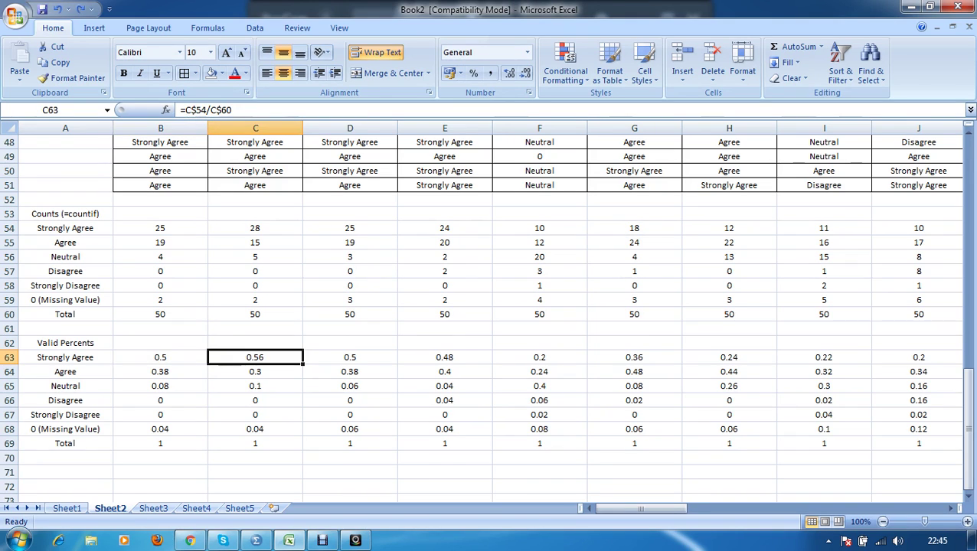
Fill the Strongly Agree valid percent formula from B63 across to H63, and save the workbook despite the compatibility check
{"action": "left_click", "coordinate": [160, 357]}
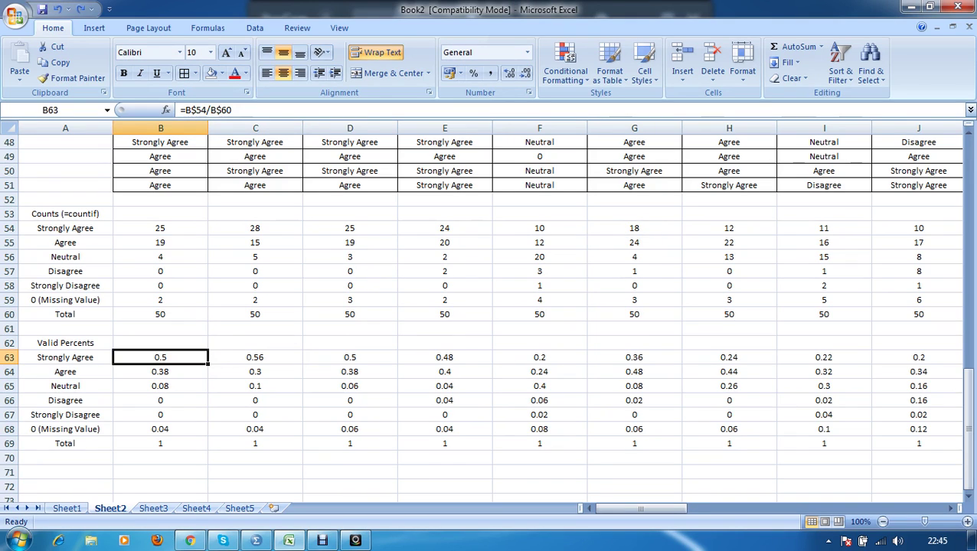
{"action": "left_click_drag", "start_coordinate": [206, 364], "coordinate": [731, 361]}
{"action": "left_click", "coordinate": [540, 386]}
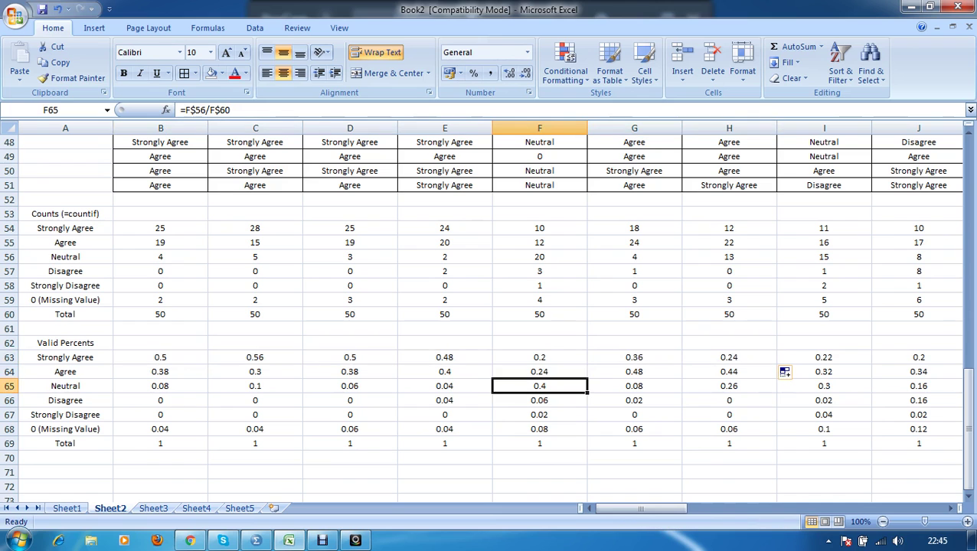
{"action": "key", "text": "ctrl+s"}
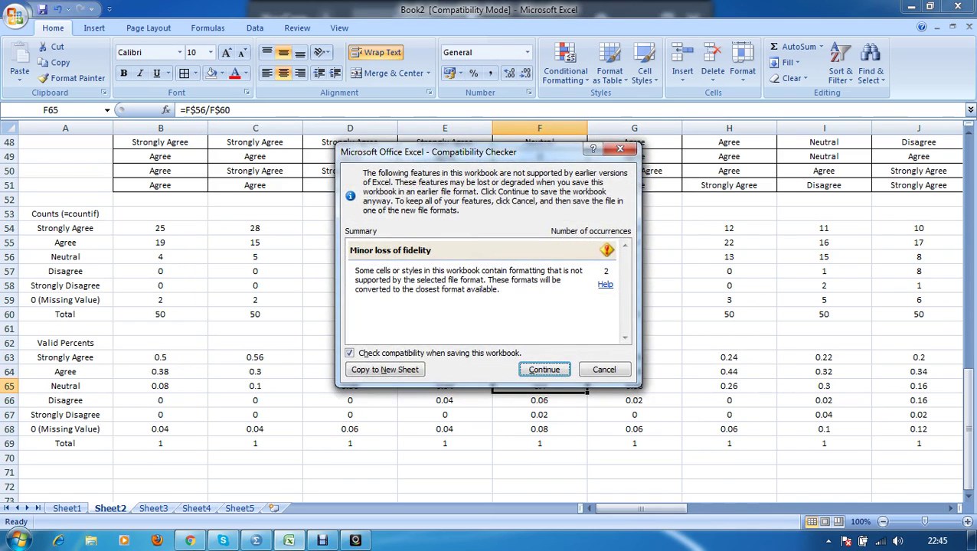
{"action": "key", "text": "Return"}
Look over the Counts and Valid Percents tables and the survey responses above them
{"action": "scroll", "coordinate": [490, 306], "scroll_direction": "down", "scroll_amount": 2}
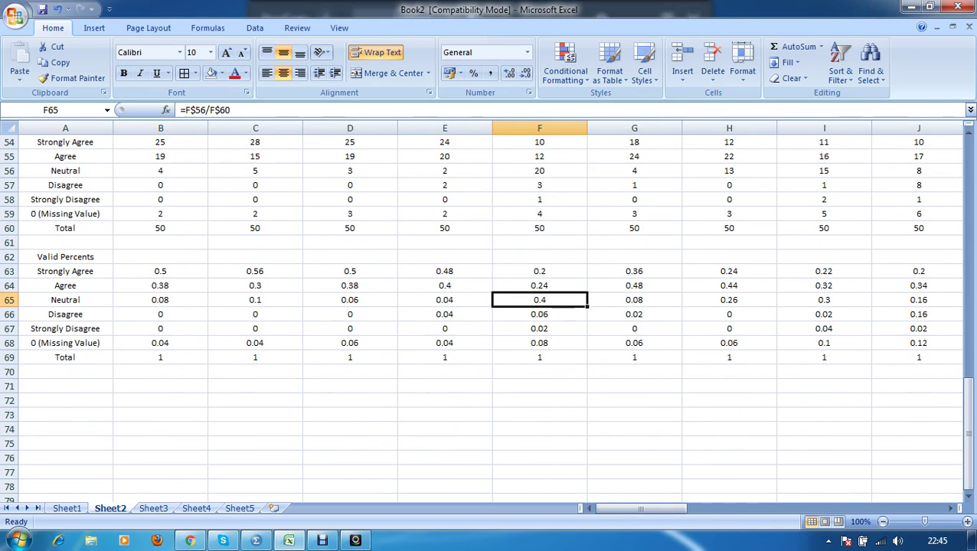
{"action": "scroll", "coordinate": [490, 306], "scroll_direction": "up", "scroll_amount": 1}
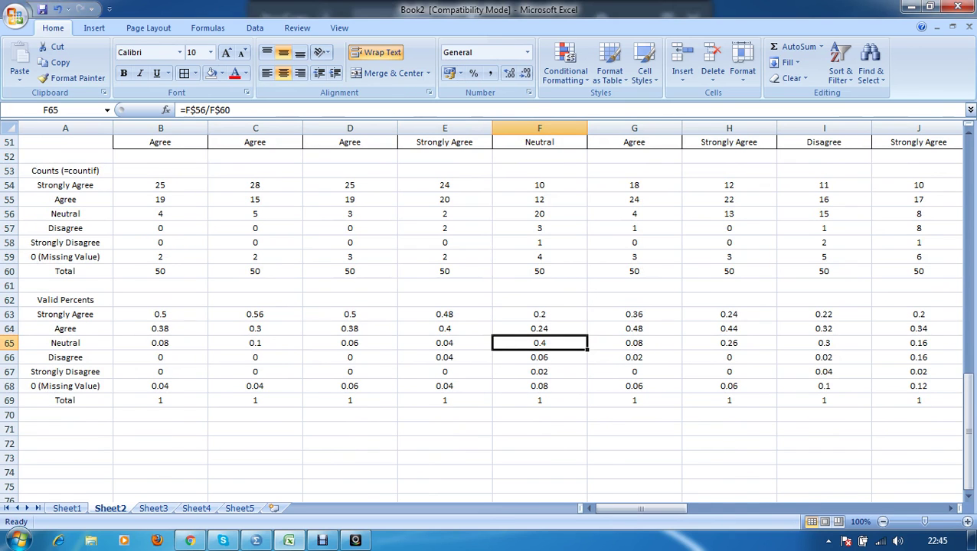
{"action": "scroll", "coordinate": [490, 306], "scroll_direction": "up", "scroll_amount": 10}
{"action": "scroll", "coordinate": [490, 306], "scroll_direction": "down", "scroll_amount": 5}
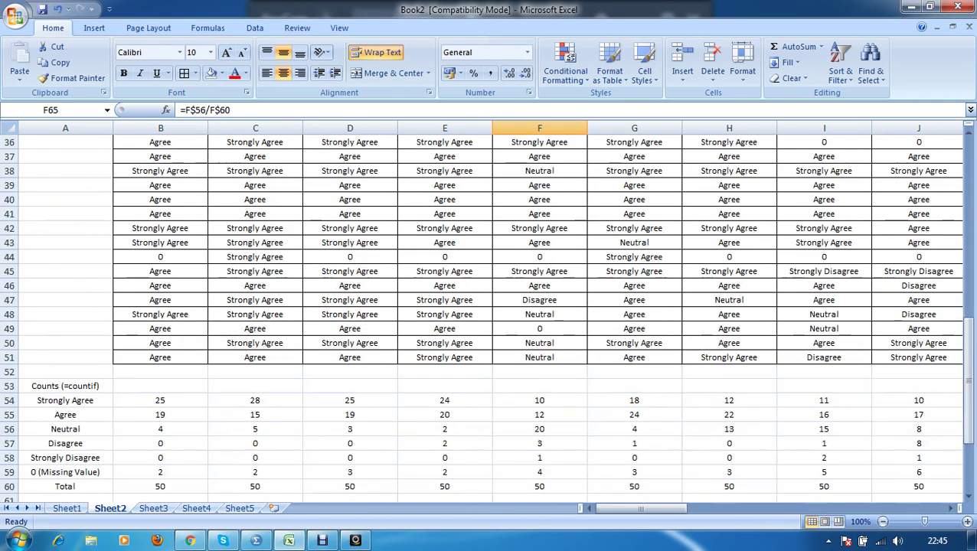
{"action": "scroll", "coordinate": [489, 306], "scroll_direction": "down", "scroll_amount": 3}
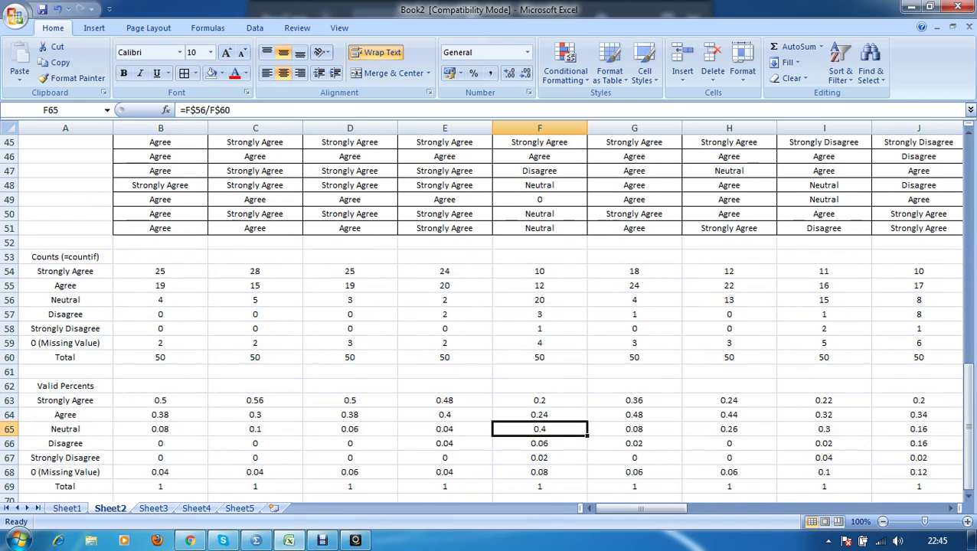
Show the summary table of variables and response percentages on Sheet3, and go to its first statement in A2
{"action": "left_click", "coordinate": [153, 508]}
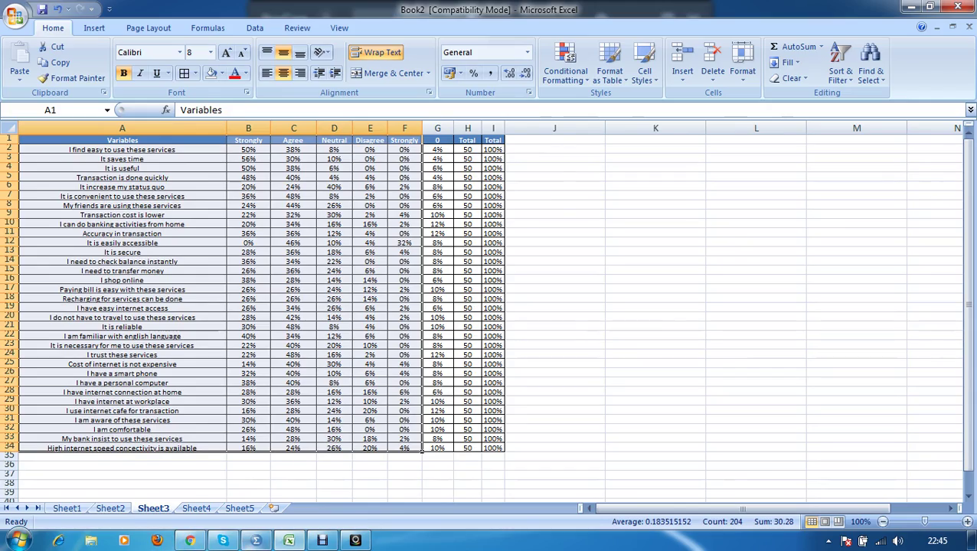
{"action": "left_click", "coordinate": [257, 541]}
{"action": "key", "text": "alt+Tab"}
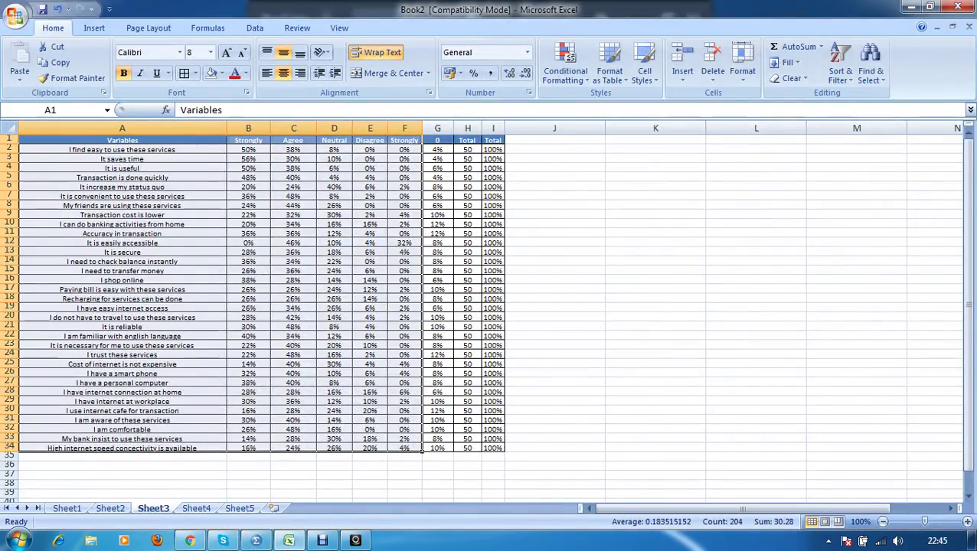
{"action": "key", "text": "Down"}
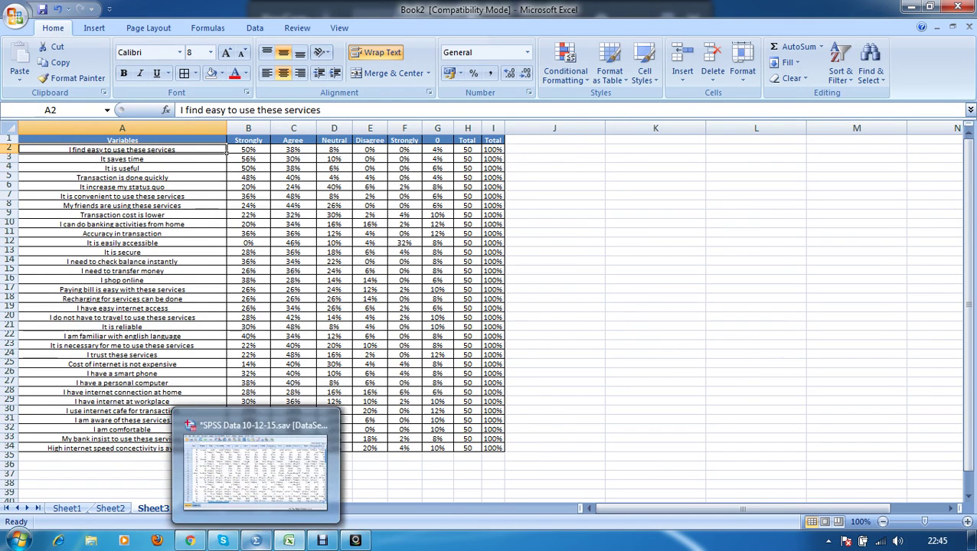
Switch to SPSS Statistics, show the variable definitions from the first variable on, and narrow the Label column slightly
{"action": "left_click", "coordinate": [255, 540]}
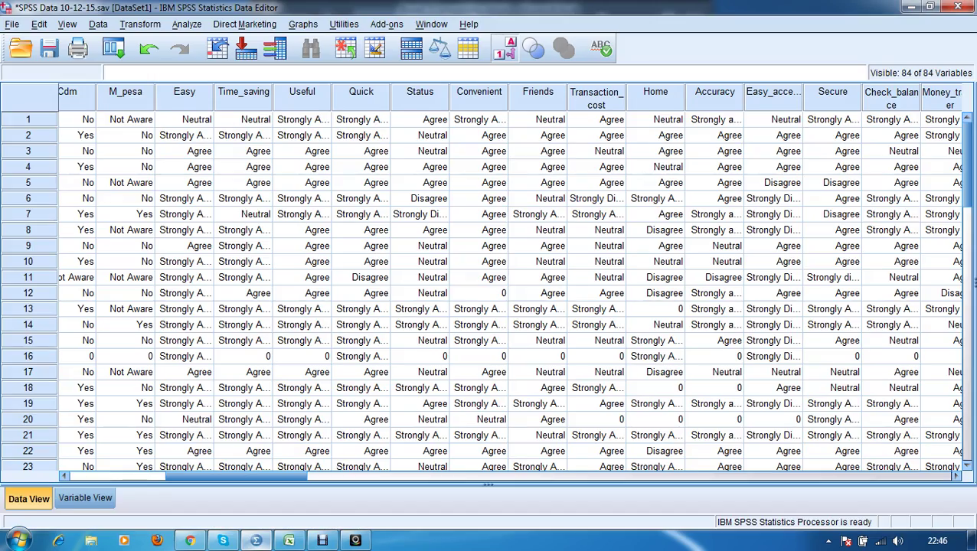
{"action": "left_click", "coordinate": [85, 498]}
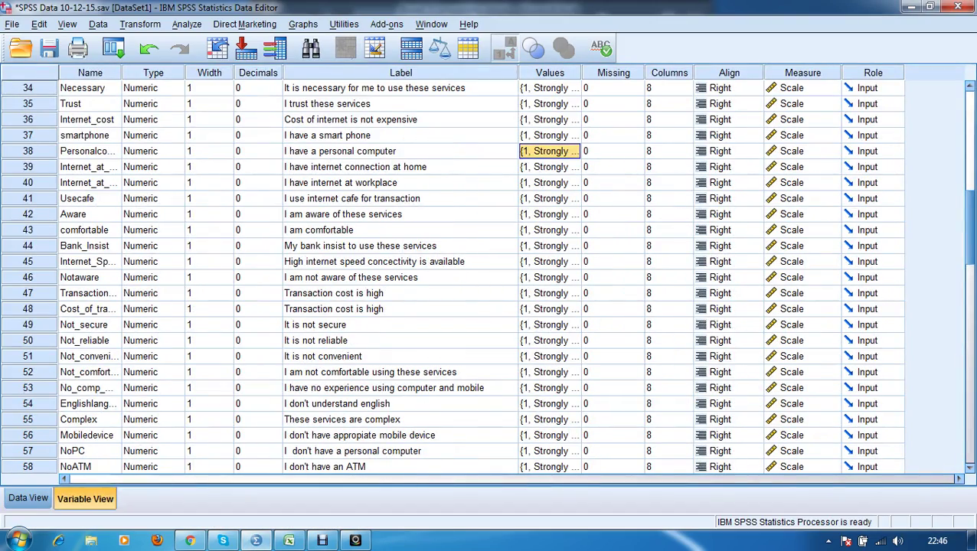
{"action": "scroll", "coordinate": [489, 275], "scroll_direction": "up", "scroll_amount": 11}
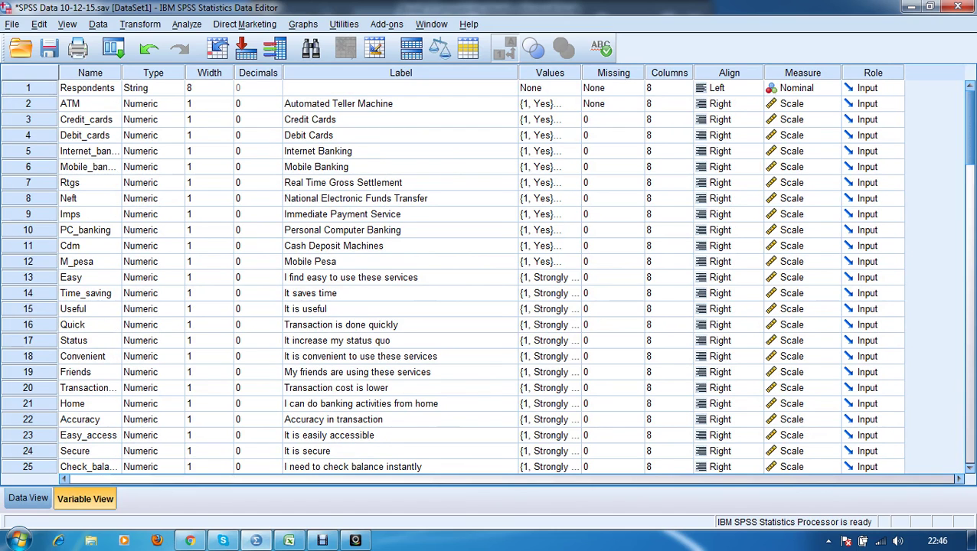
{"action": "left_click_drag", "start_coordinate": [518, 72], "coordinate": [502, 73]}
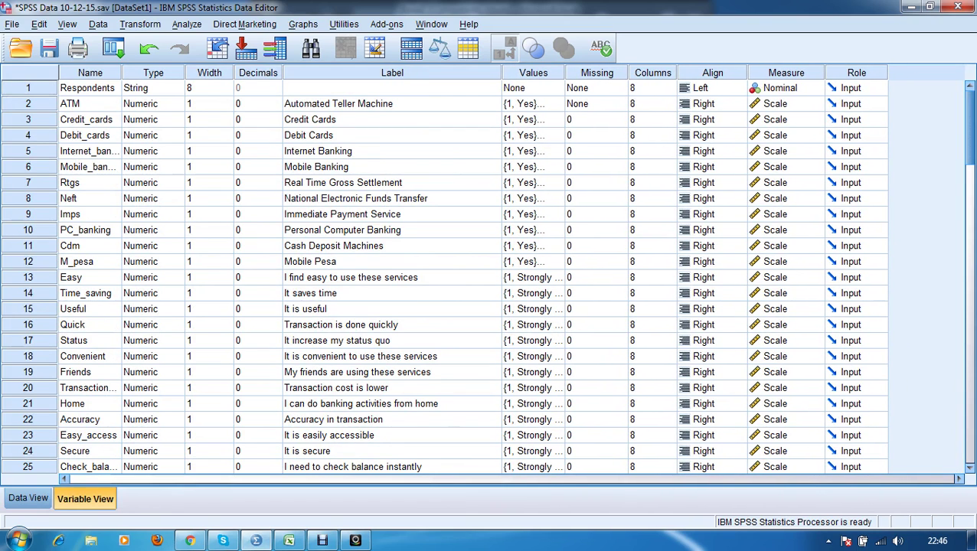
Select the variable labels from "I find easy to use these services" through "High internet speed concectivity is available"
{"action": "scroll", "coordinate": [482, 275], "scroll_direction": "down", "scroll_amount": 4}
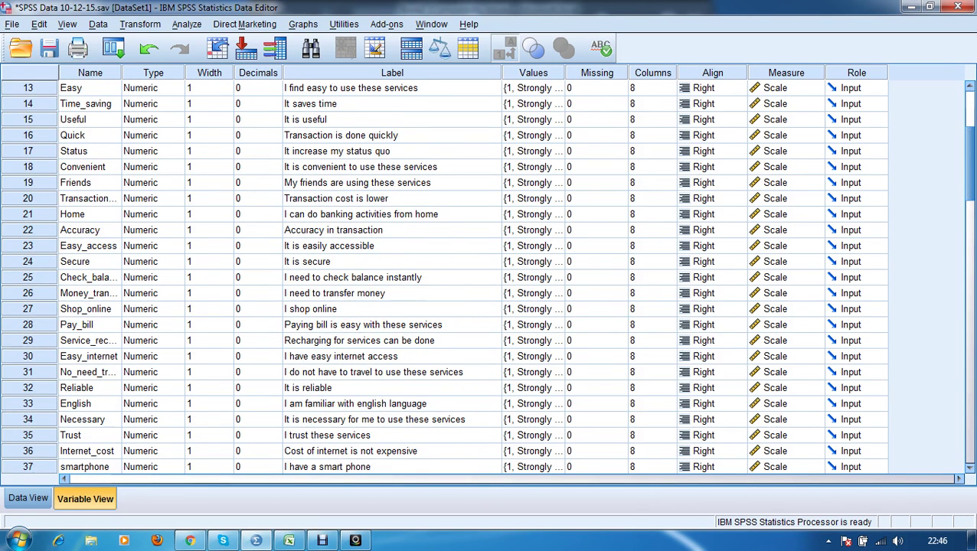
{"action": "scroll", "coordinate": [482, 276], "scroll_direction": "up", "scroll_amount": 1}
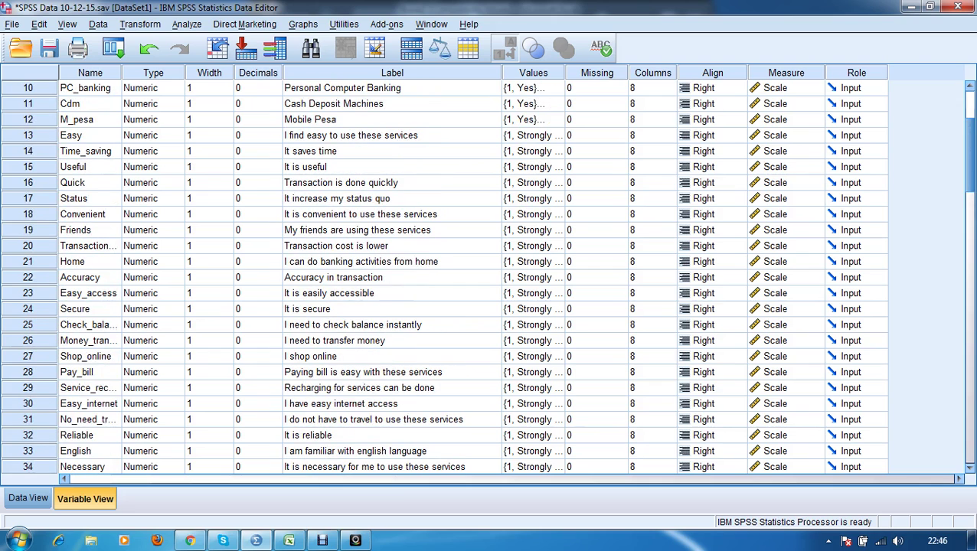
{"action": "left_click", "coordinate": [391, 134]}
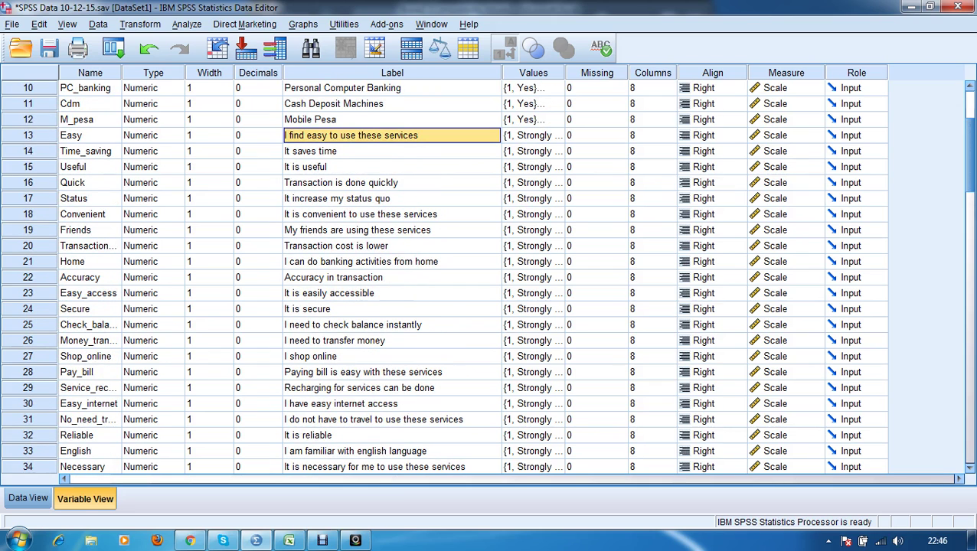
{"action": "key", "text": "shift+Down"}
{"action": "key", "text": "shift+Down"}
{"action": "key", "text": "shift+Down"}
{"action": "key", "text": "shift+Down"}
{"action": "key", "text": "shift+Down"}
{"action": "key", "text": "shift+Down"}
{"action": "key", "text": "shift+Down"}
{"action": "key", "text": "shift+Down"}
{"action": "key", "text": "shift+Down"}
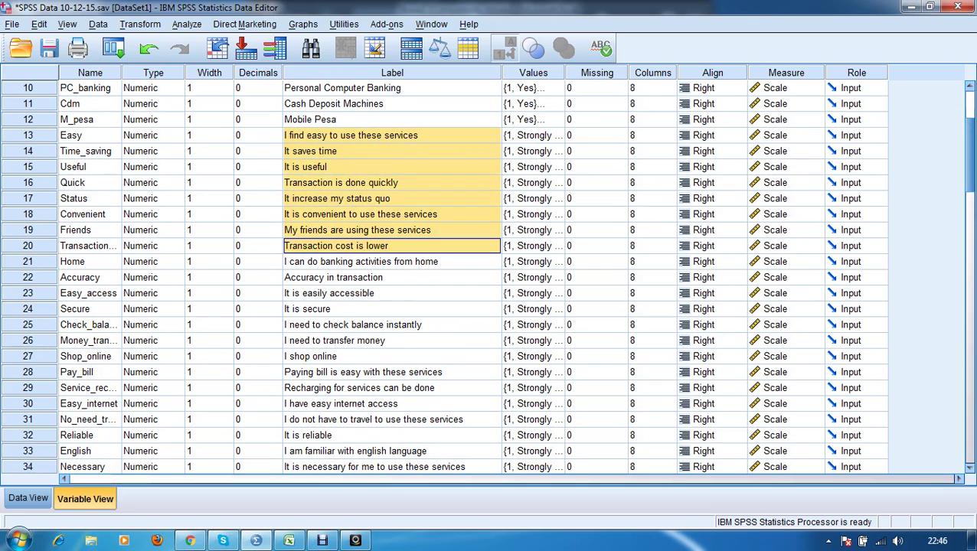
{"action": "key", "text": "shift+Down"}
{"action": "key", "text": "shift+Down"}
{"action": "key", "text": "shift+Down"}
{"action": "key", "text": "shift+Down"}
{"action": "key", "text": "shift+Down"}
{"action": "key", "text": "shift+Down"}
{"action": "key", "text": "shift+Down"}
{"action": "key", "text": "shift+Down"}
{"action": "key", "text": "shift+Down"}
{"action": "key", "text": "shift+Down"}
{"action": "key", "text": "shift+Down"}
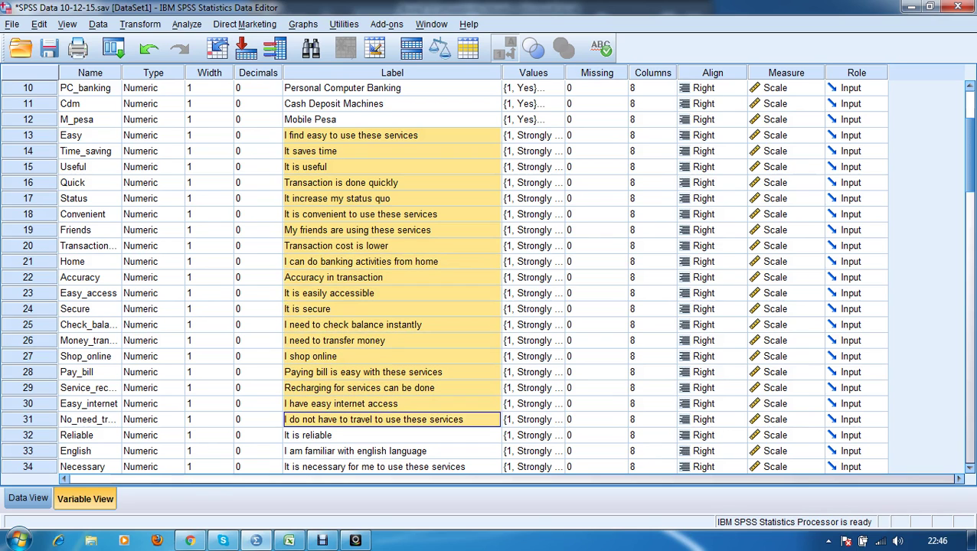
{"action": "key", "text": "shift+Down"}
{"action": "key", "text": "shift+Down"}
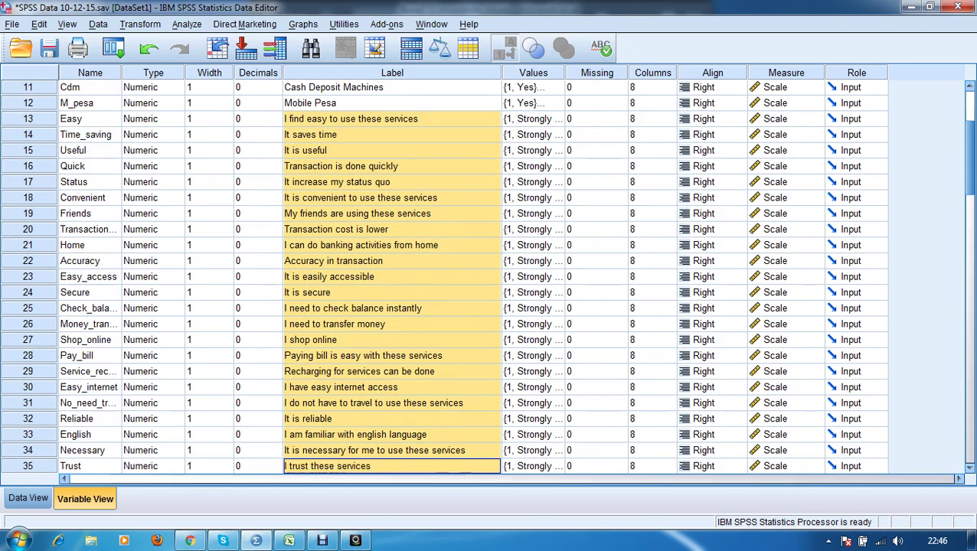
{"action": "key", "text": "shift+Down"}
{"action": "key", "text": "shift+Down"}
{"action": "key", "text": "shift+Down"}
{"action": "key", "text": "shift+Down"}
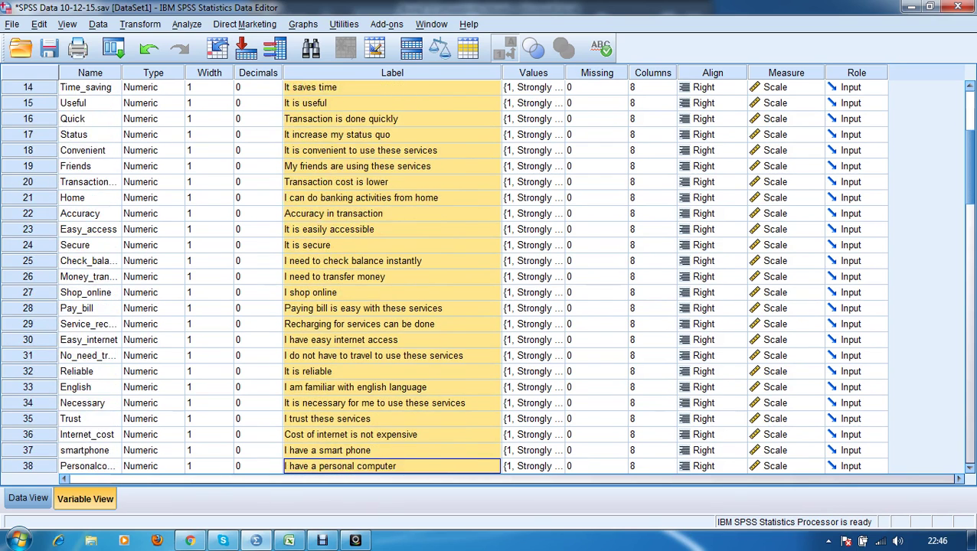
{"action": "key", "text": "shift+Down"}
{"action": "key", "text": "shift+Down"}
{"action": "key", "text": "shift+Down"}
{"action": "key", "text": "shift+Down"}
{"action": "key", "text": "shift+Down"}
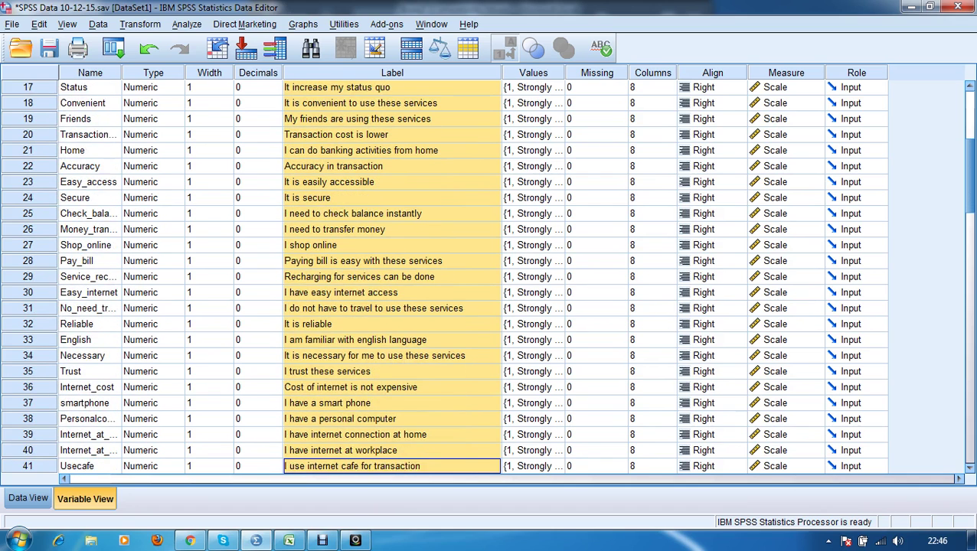
{"action": "key", "text": "shift+Down"}
{"action": "key", "text": "shift+Down"}
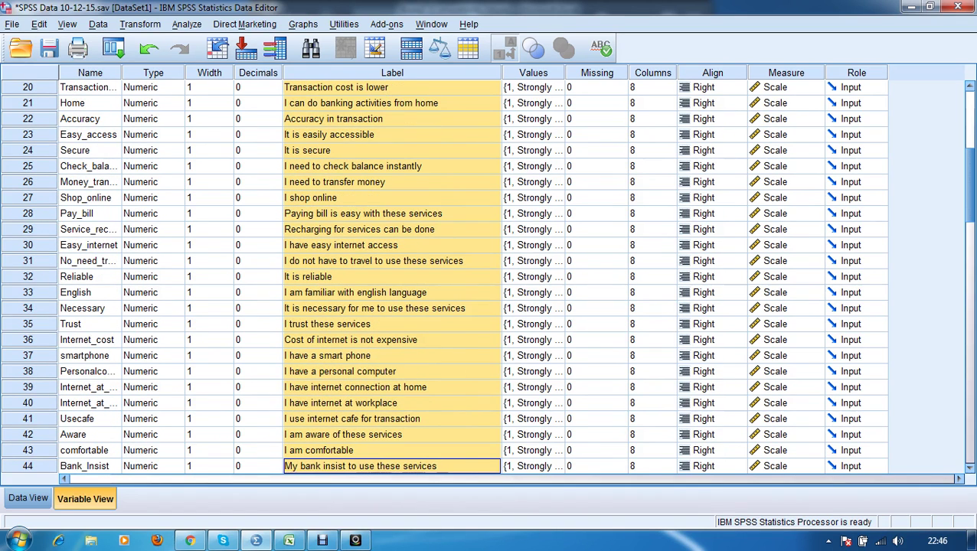
{"action": "key", "text": "shift+Down"}
{"action": "key", "text": "shift+Down"}
{"action": "key", "text": "shift+Down"}
{"action": "key", "text": "shift+Down"}
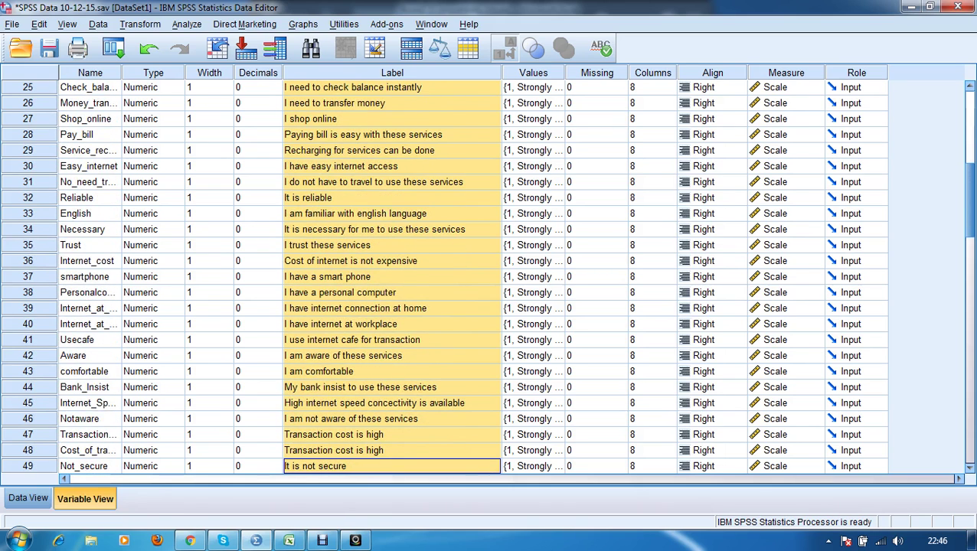
{"action": "key", "text": "shift+Down"}
{"action": "key", "text": "shift+Down"}
{"action": "key", "text": "shift+Down"}
{"action": "key", "text": "shift+Up"}
{"action": "key", "text": "shift+Up"}
{"action": "key", "text": "shift+Up"}
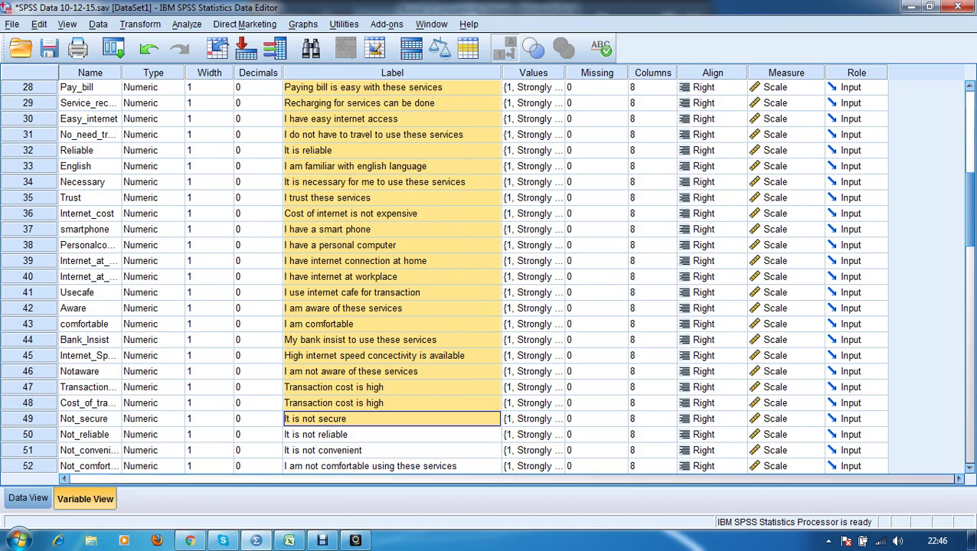
{"action": "key", "text": "shift+Up"}
{"action": "key", "text": "shift+Up"}
{"action": "key", "text": "shift+Up"}
{"action": "key", "text": "shift+Up"}
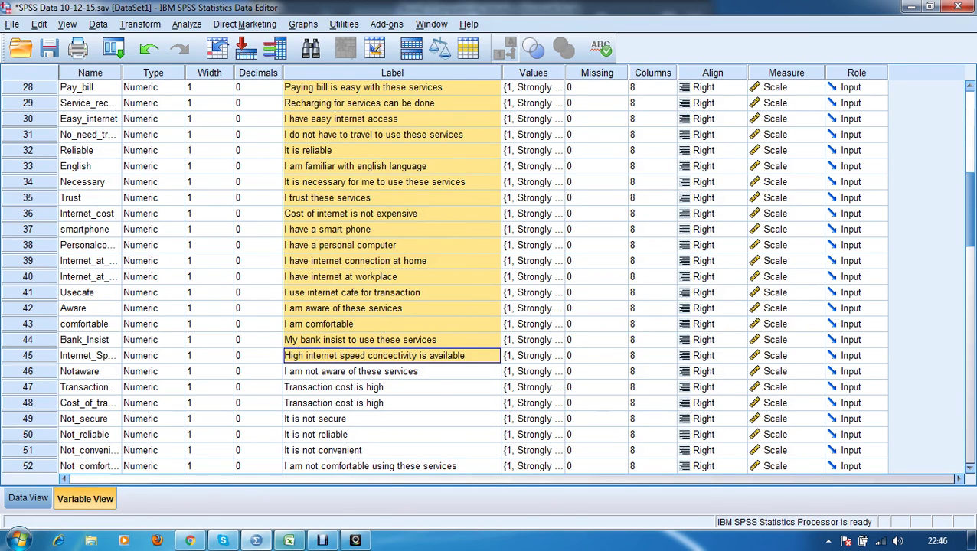
Switch to Excel, copy the valid percents in B63:AH69 of Sheet2, and return to the summary table on Sheet3
{"action": "key", "text": "alt+Tab"}
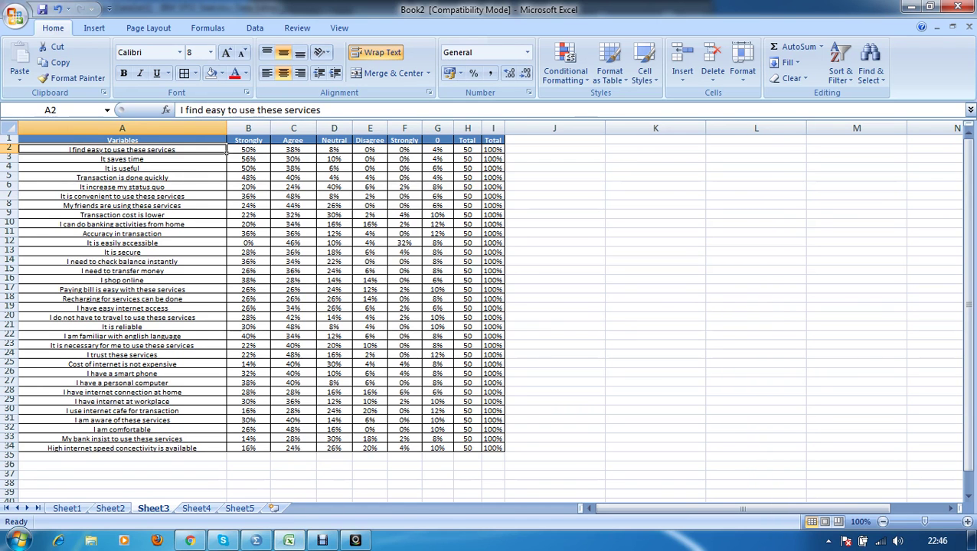
{"action": "left_click", "coordinate": [110, 508]}
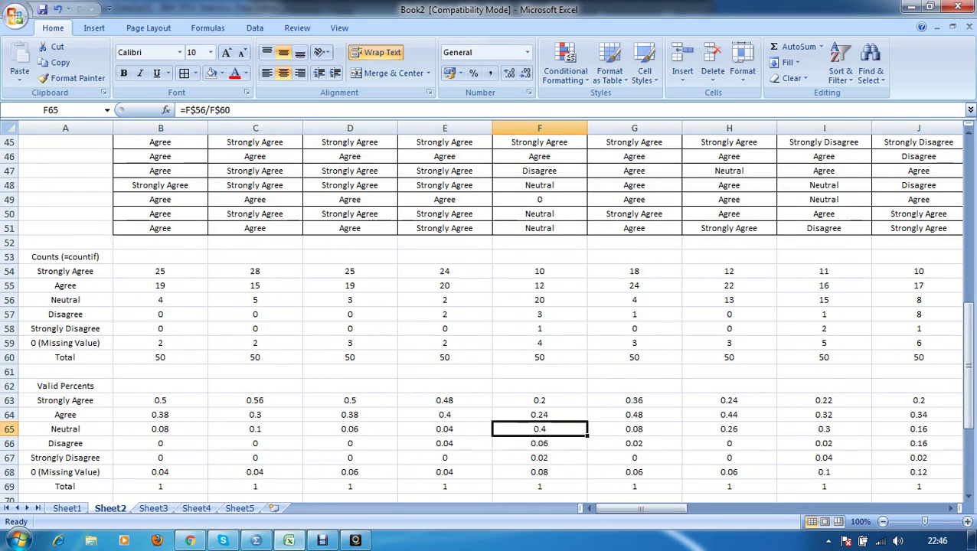
{"action": "scroll", "coordinate": [489, 306], "scroll_direction": "down", "scroll_amount": 1}
{"action": "left_click", "coordinate": [160, 314]}
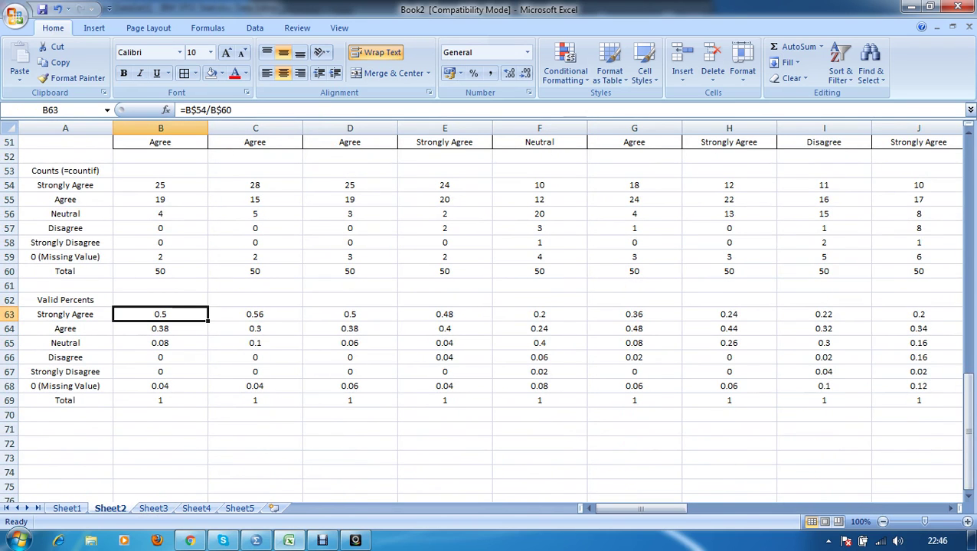
{"action": "left_click_drag", "start_coordinate": [160, 314], "coordinate": [682, 407]}
{"action": "key", "text": "ctrl+c"}
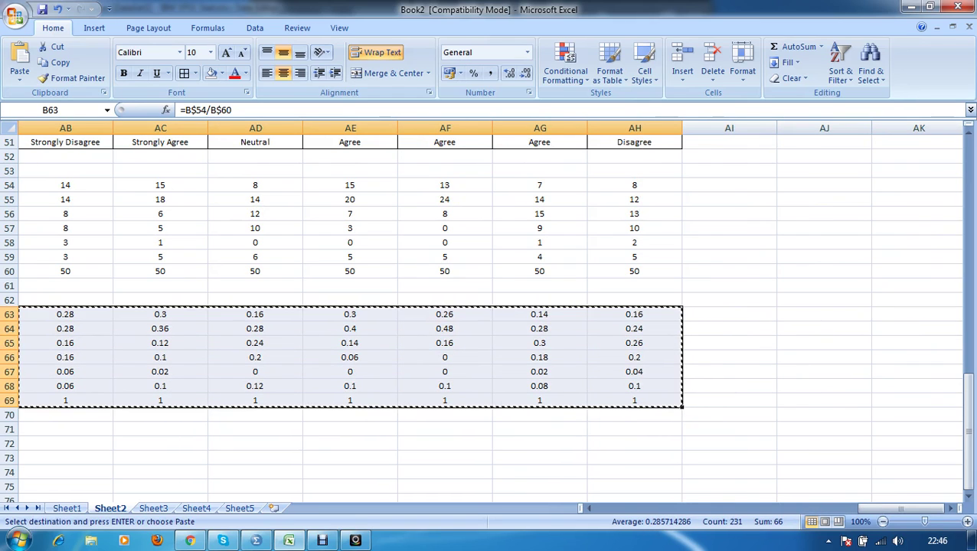
{"action": "left_click", "coordinate": [153, 508]}
{"action": "left_click", "coordinate": [268, 160]}
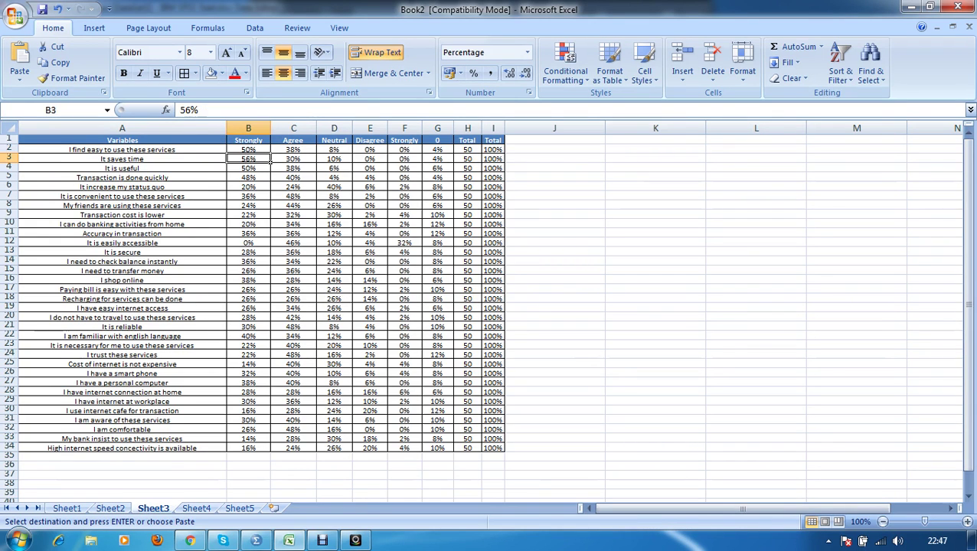
Save the workbook from the Sheet3 summary table, continuing despite the compatibility check
{"action": "left_click", "coordinate": [385, 242]}
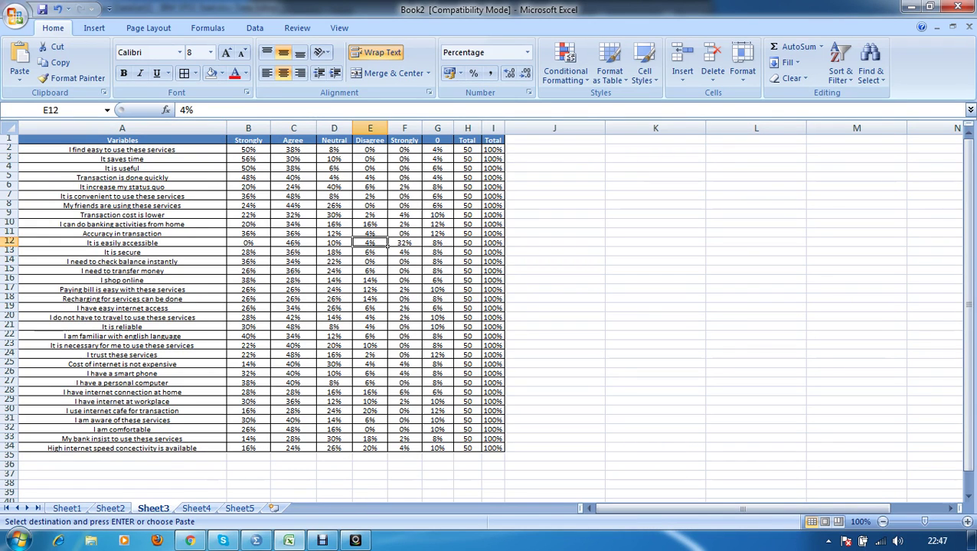
{"action": "left_click", "coordinate": [267, 224]}
{"action": "key", "text": "ctrl+s"}
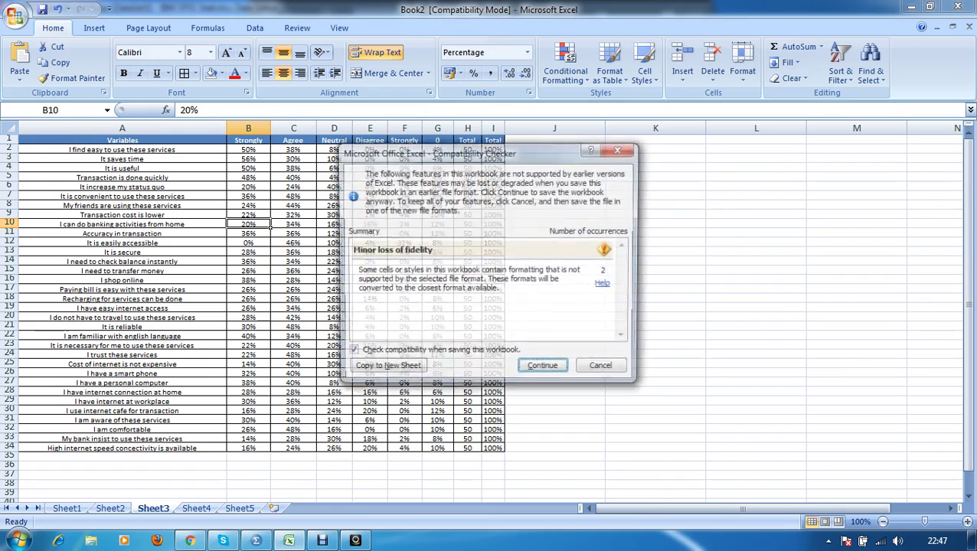
{"action": "left_click", "coordinate": [544, 366]}
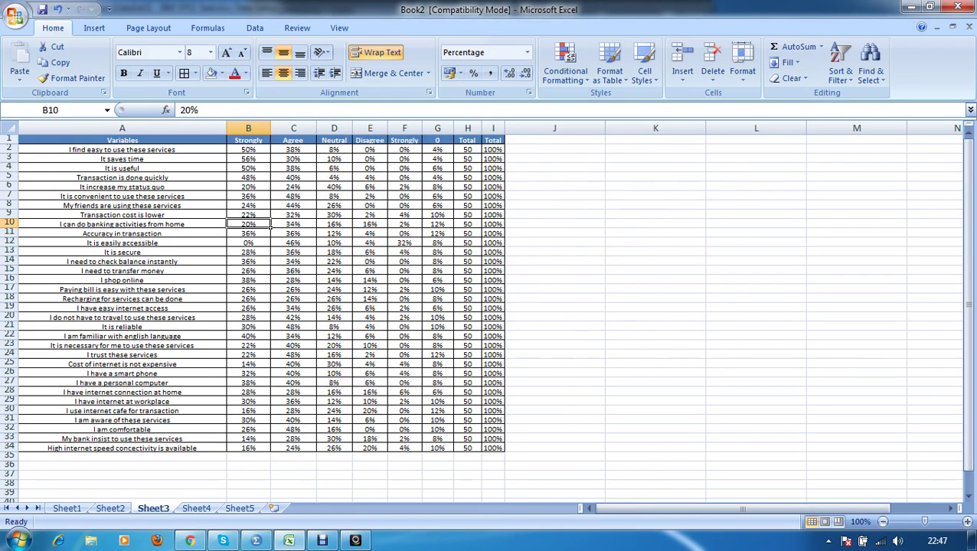
{"action": "left_click", "coordinate": [554, 326]}
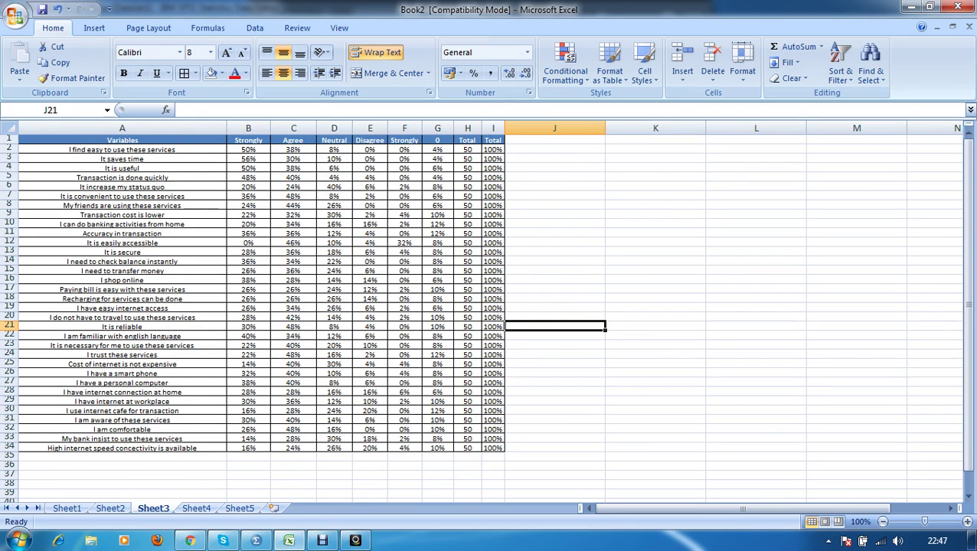
Examine the response percentages and total for the statement "I find easy to use these services" in row 2
{"action": "left_click", "coordinate": [122, 150]}
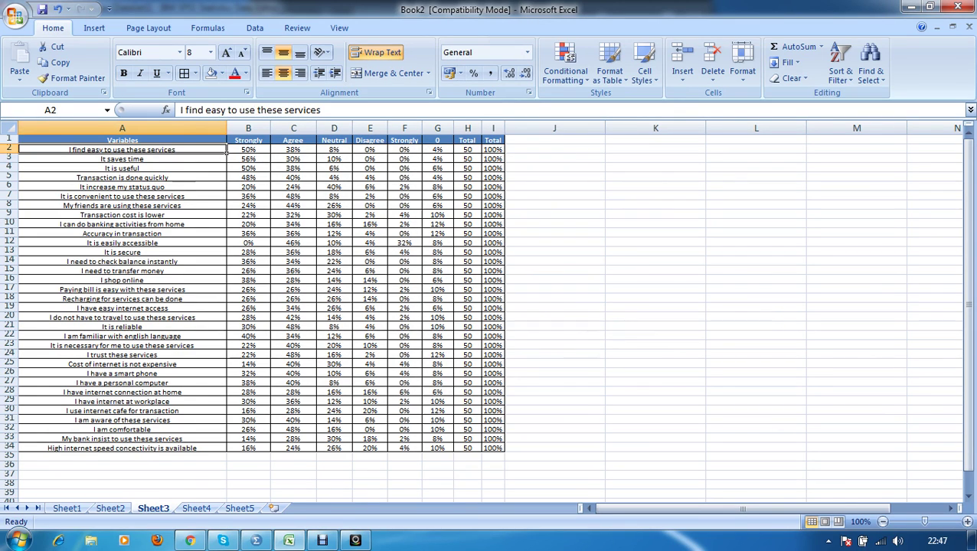
{"action": "left_click", "coordinate": [122, 168]}
{"action": "left_click", "coordinate": [121, 150]}
{"action": "left_click", "coordinate": [478, 150]}
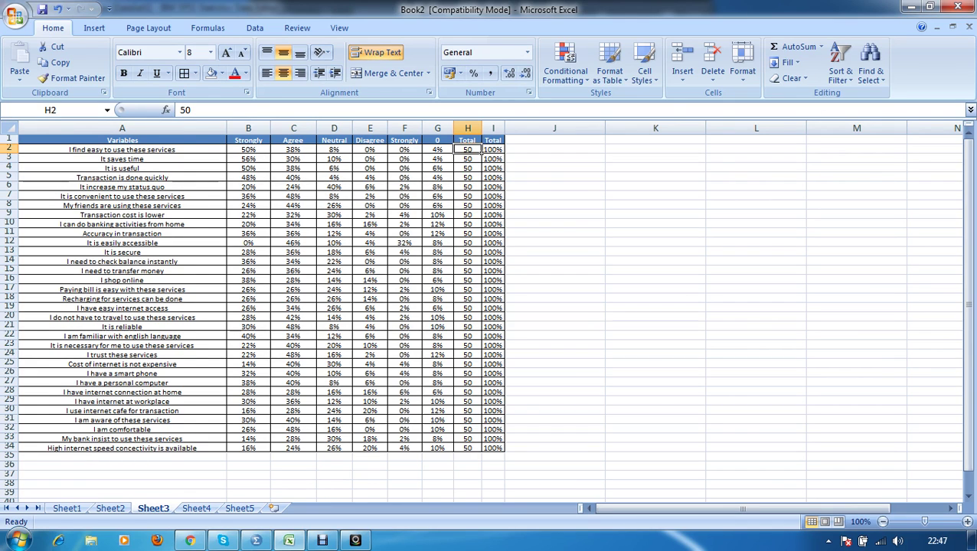
{"action": "left_click", "coordinate": [314, 151]}
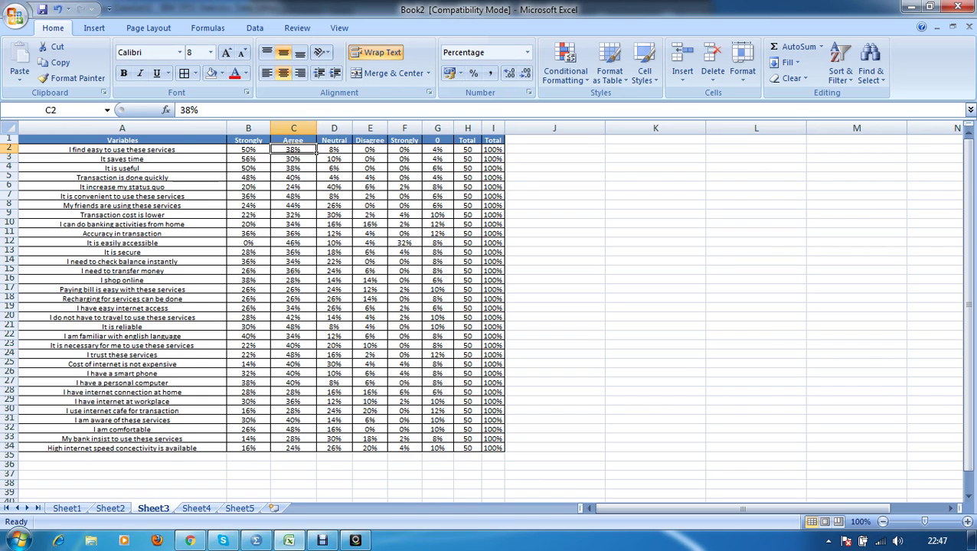
{"action": "left_click", "coordinate": [334, 149]}
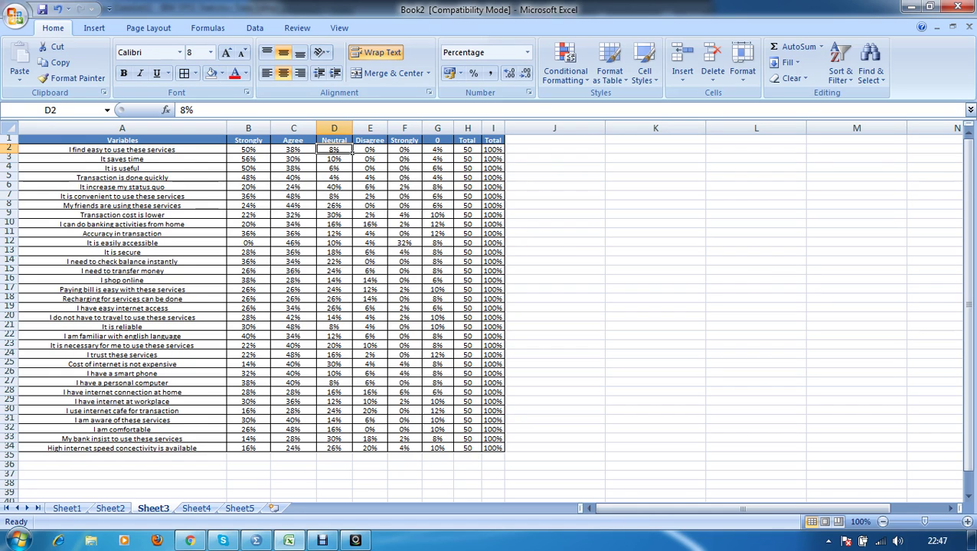
{"action": "left_click", "coordinate": [404, 149]}
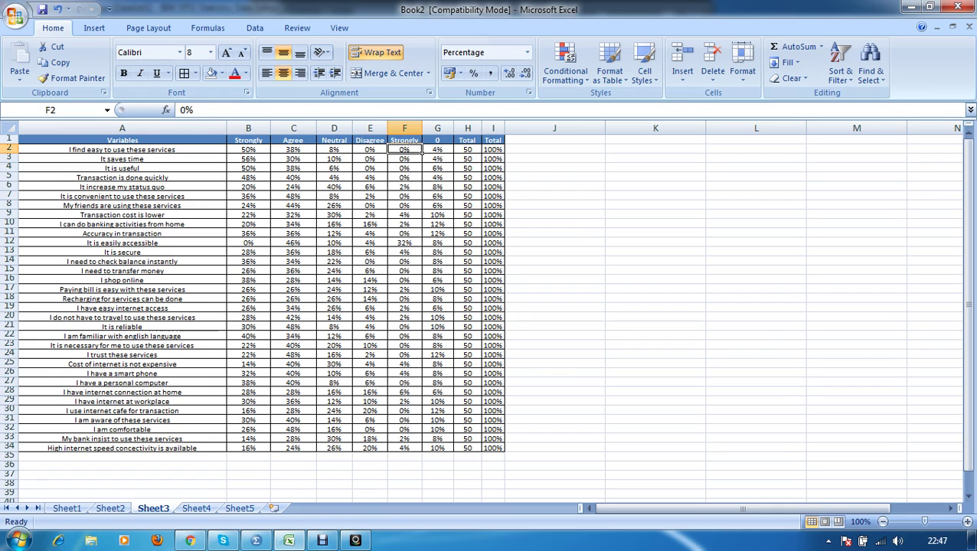
Examine the response percentages in row 3 for the statement "It saves time", from strongly agree through the 0 column
{"action": "left_click", "coordinate": [121, 158]}
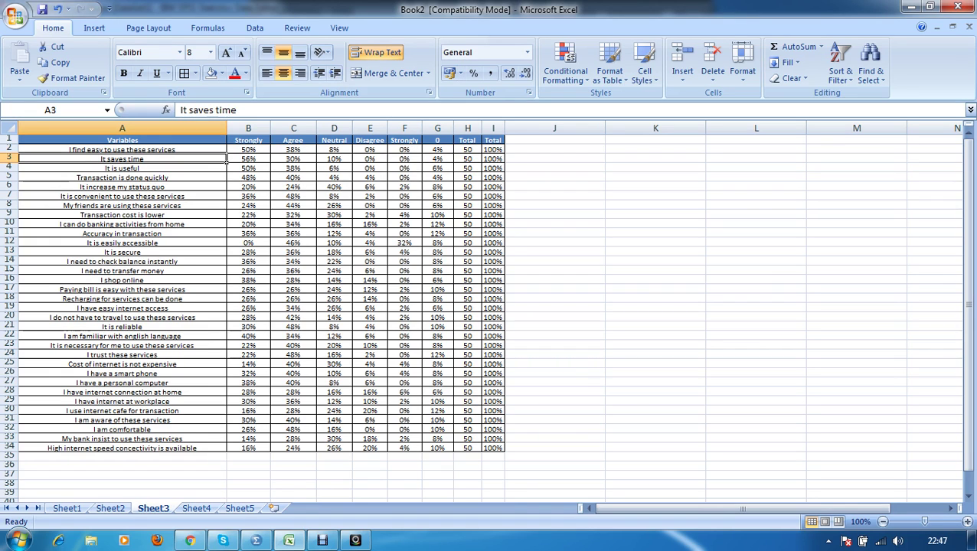
{"action": "left_click", "coordinate": [267, 158]}
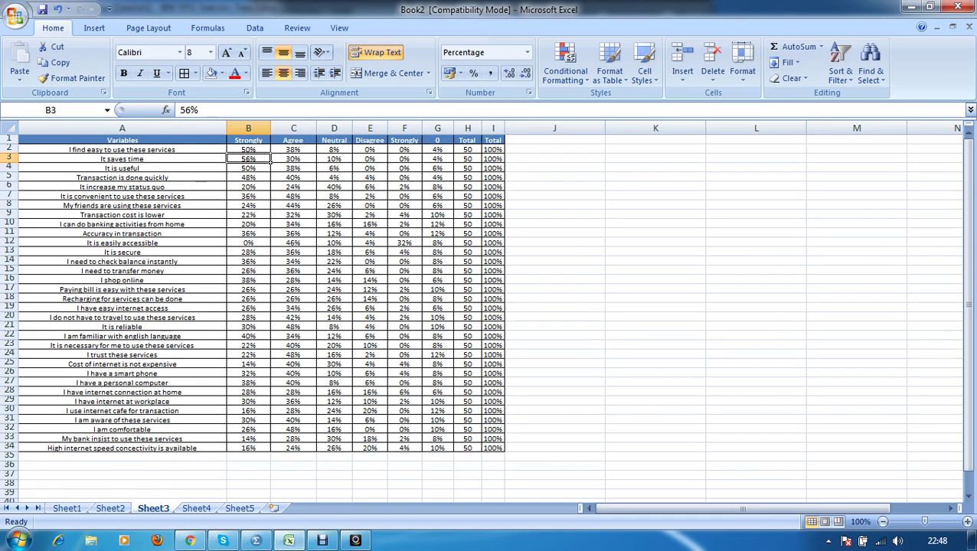
{"action": "left_click", "coordinate": [293, 168]}
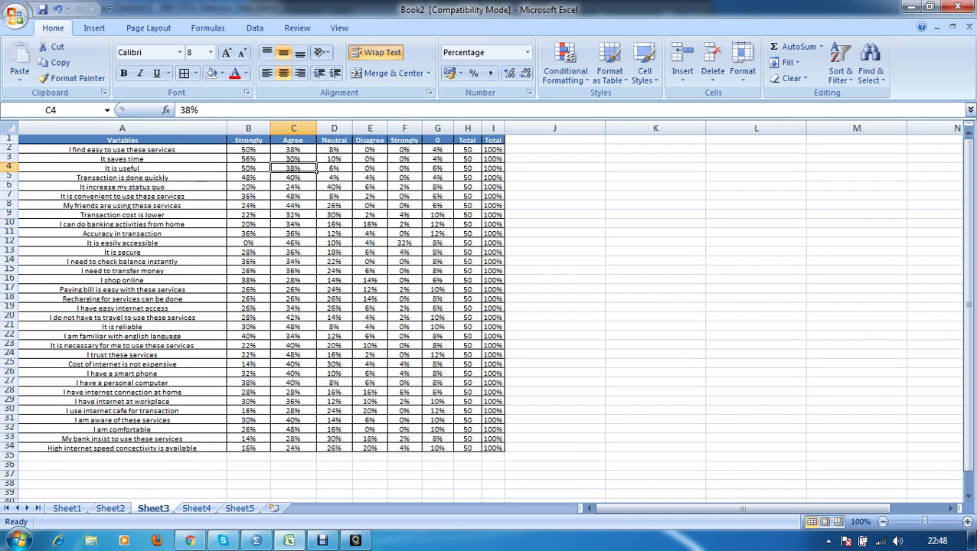
{"action": "left_click", "coordinate": [315, 161]}
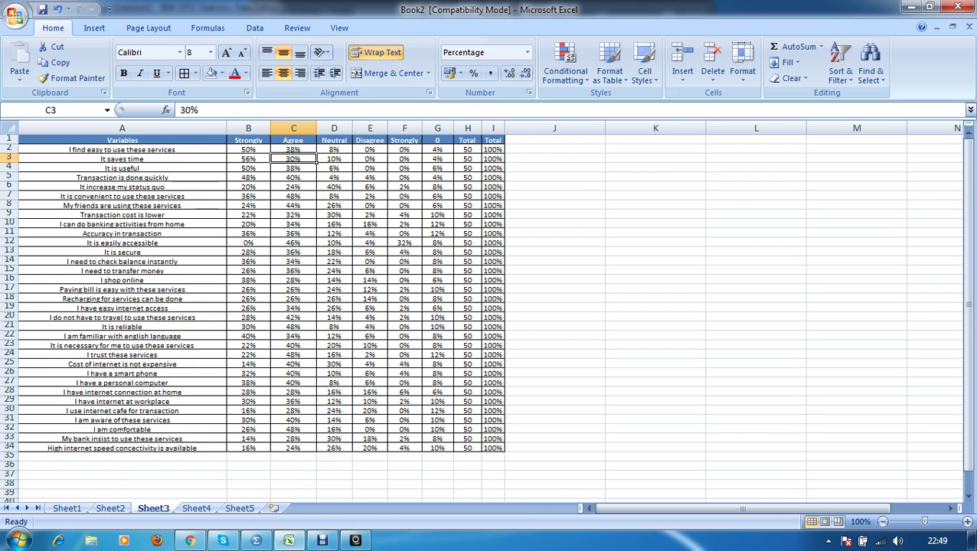
{"action": "left_click", "coordinate": [437, 159]}
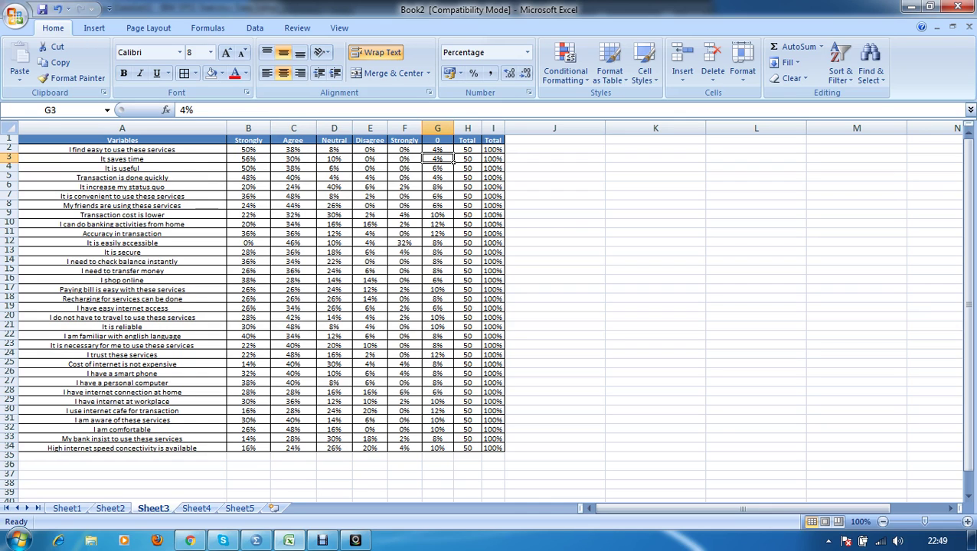
{"action": "left_click", "coordinate": [385, 159]}
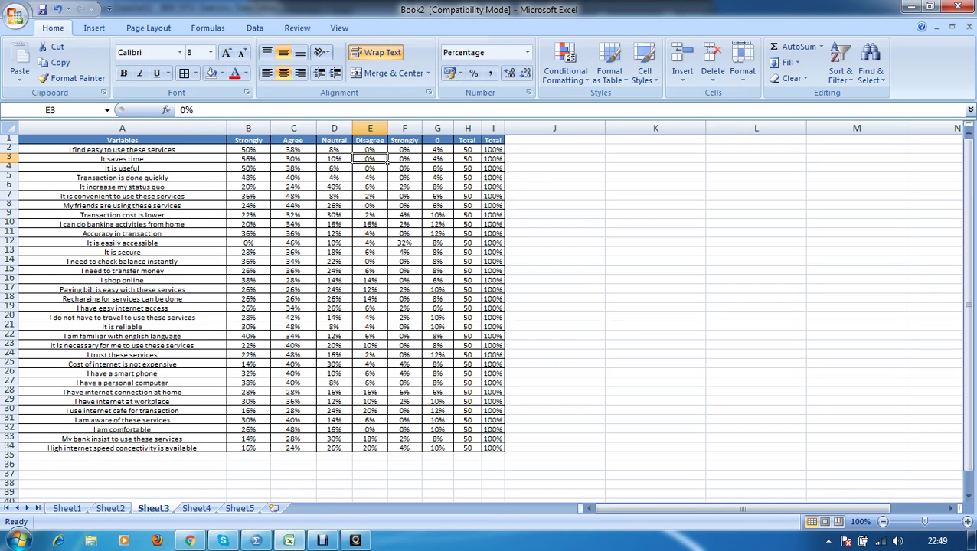
{"action": "left_click", "coordinate": [419, 161]}
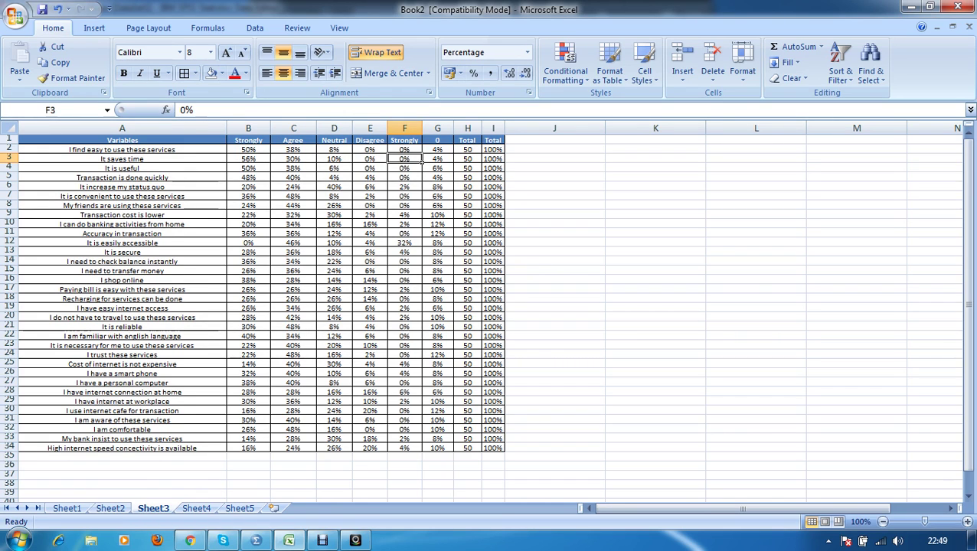
Examine the strongly agree, agree and neutral percentages in row 5 for "Transaction is done quickly"
{"action": "left_click", "coordinate": [224, 178]}
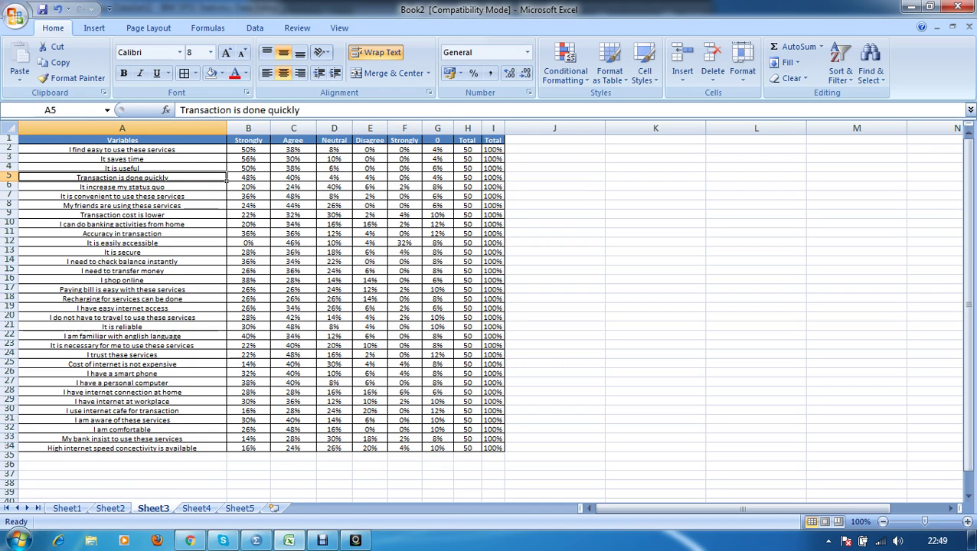
{"action": "left_click", "coordinate": [268, 178]}
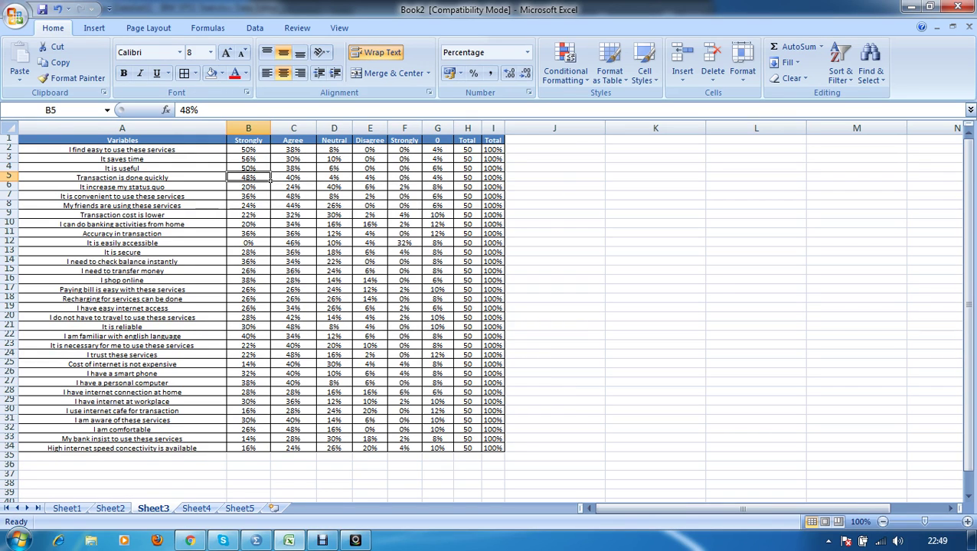
{"action": "left_click", "coordinate": [294, 178]}
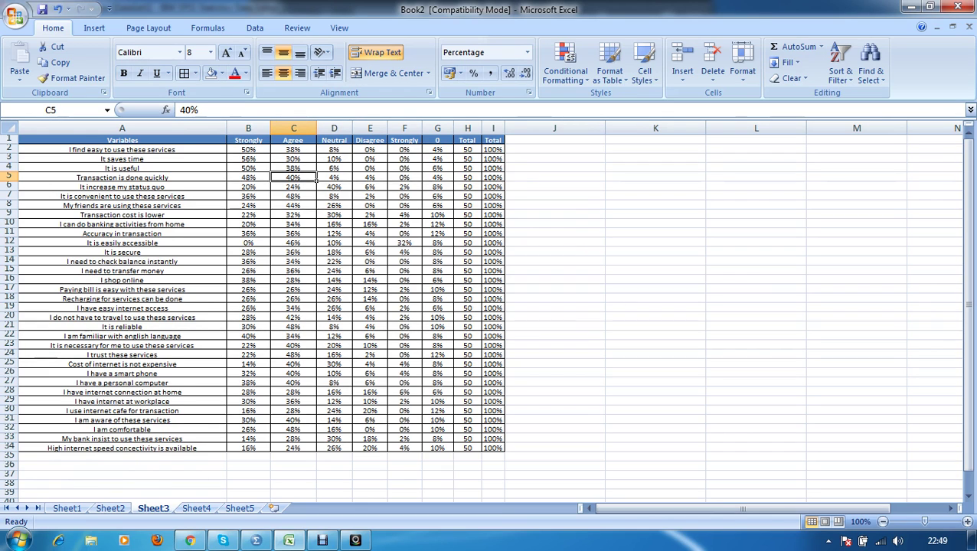
{"action": "left_click", "coordinate": [333, 178]}
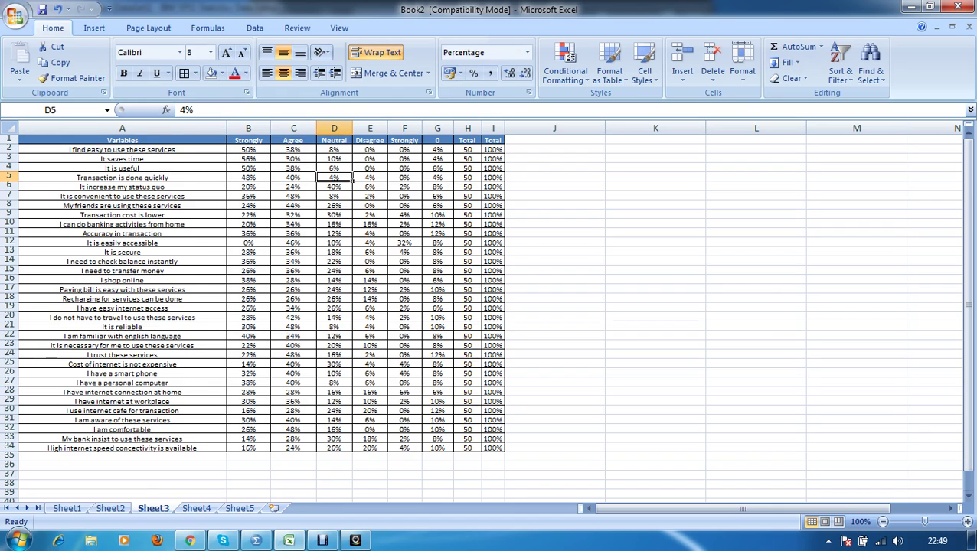
{"action": "scroll", "coordinate": [260, 291], "scroll_direction": "down", "scroll_amount": 2}
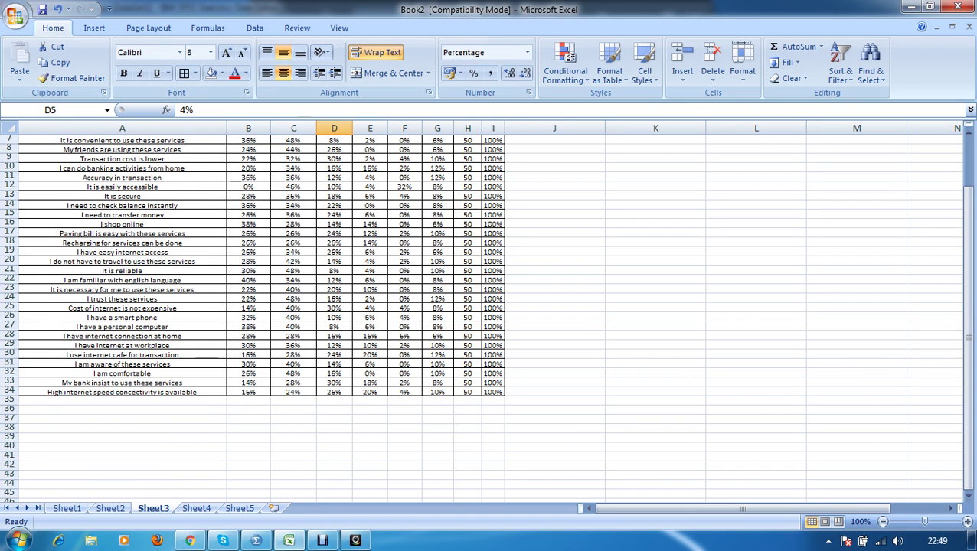
{"action": "scroll", "coordinate": [260, 291], "scroll_direction": "up", "scroll_amount": 2}
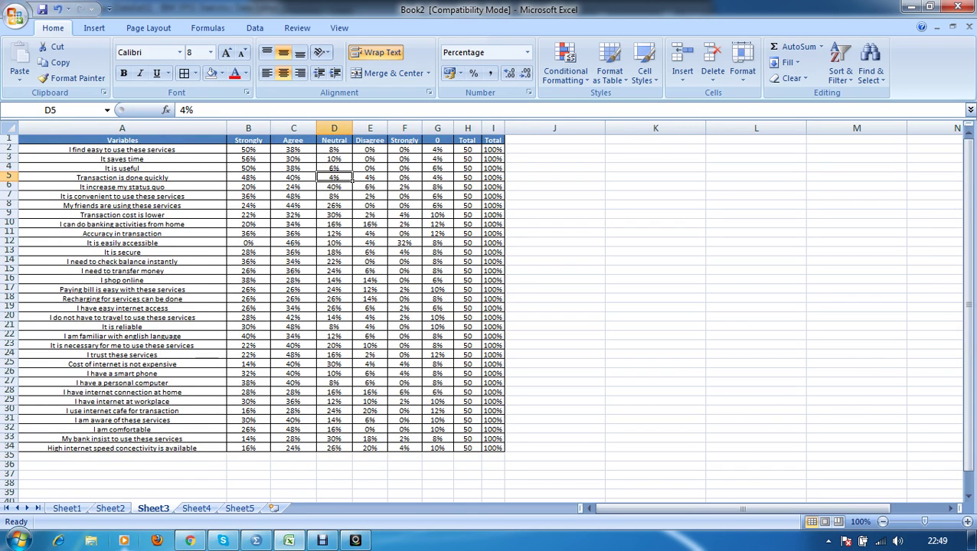
Open the Word document Data Analysis of Sample from the Ph.D\Latest Q 9-12-15 folder on Local Disk (E:)
{"action": "left_click", "coordinate": [90, 541]}
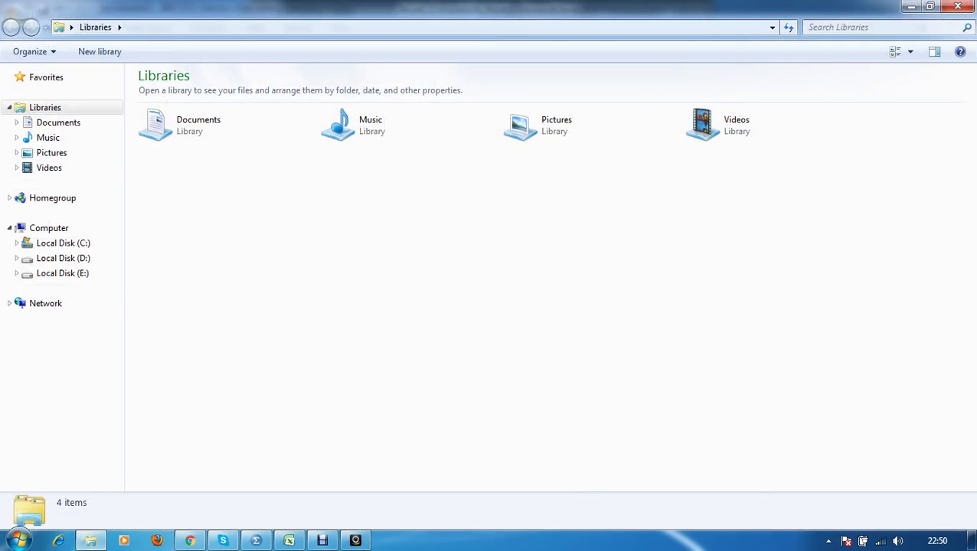
{"action": "left_click", "coordinate": [63, 258]}
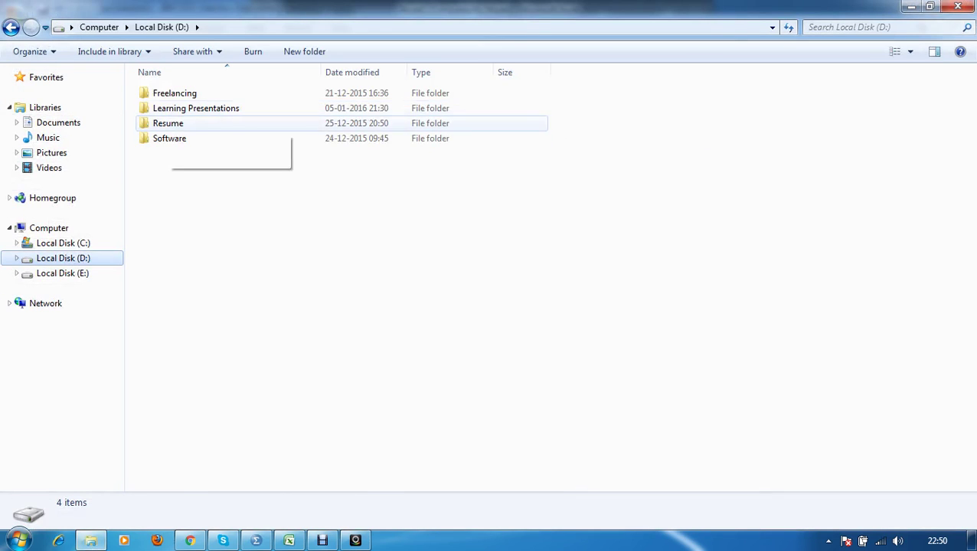
{"action": "left_click", "coordinate": [63, 273]}
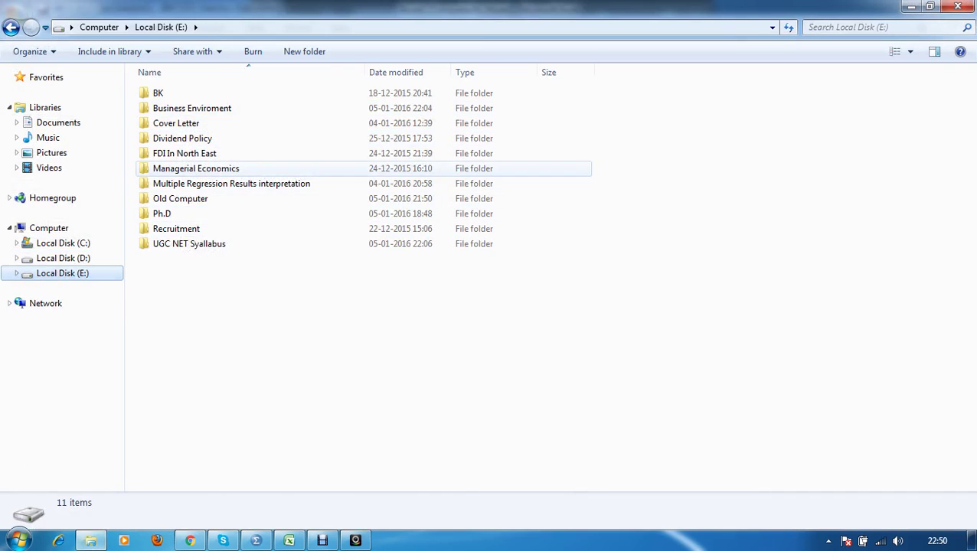
{"action": "left_click", "coordinate": [162, 214]}
{"action": "double_click", "coordinate": [162, 214]}
{"action": "double_click", "coordinate": [169, 92]}
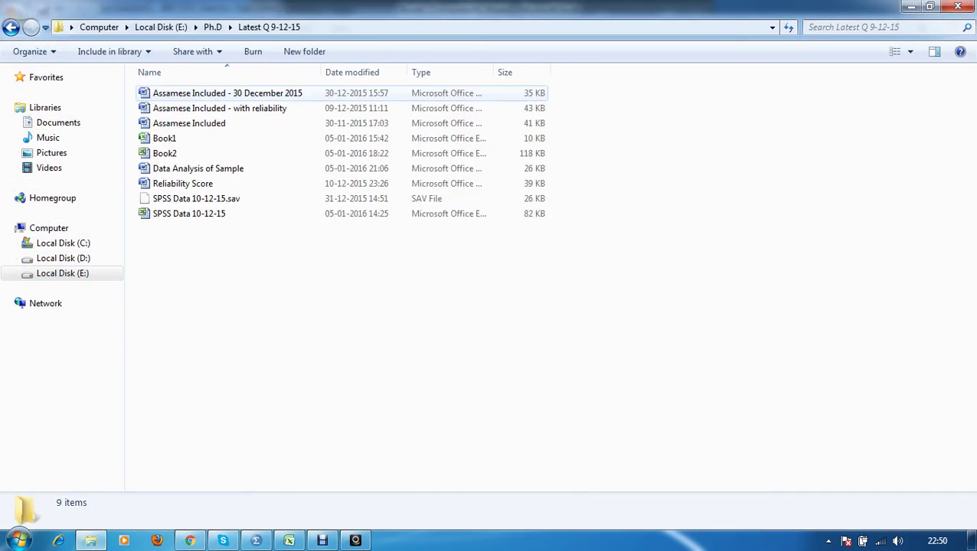
{"action": "left_click", "coordinate": [198, 169]}
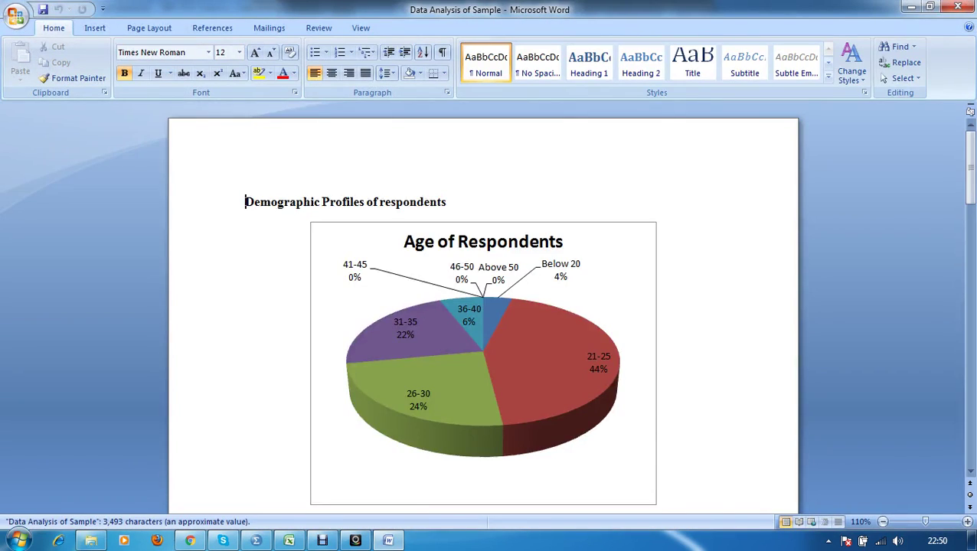
Examine the demographic pie charts, the Data Analysis paragraph and the percentage table of reasons for using technology based banking services
{"action": "scroll", "coordinate": [483, 306], "scroll_direction": "down", "scroll_amount": 20}
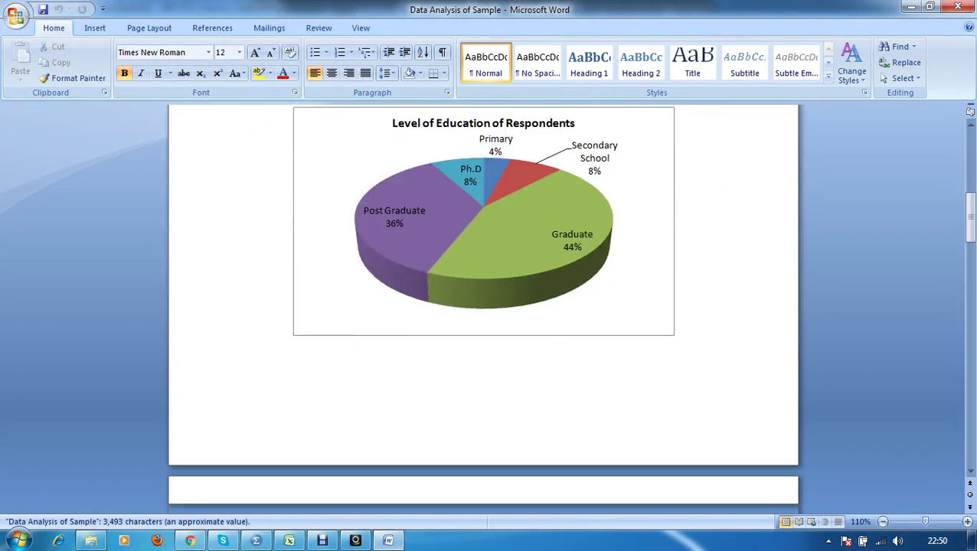
{"action": "scroll", "coordinate": [483, 306], "scroll_direction": "up", "scroll_amount": 8}
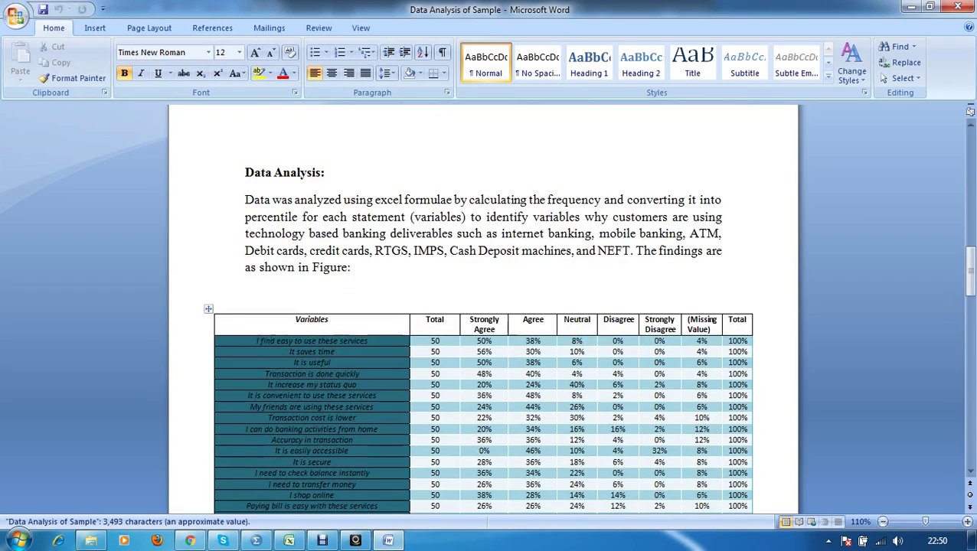
{"action": "scroll", "coordinate": [483, 306], "scroll_direction": "down", "scroll_amount": 3}
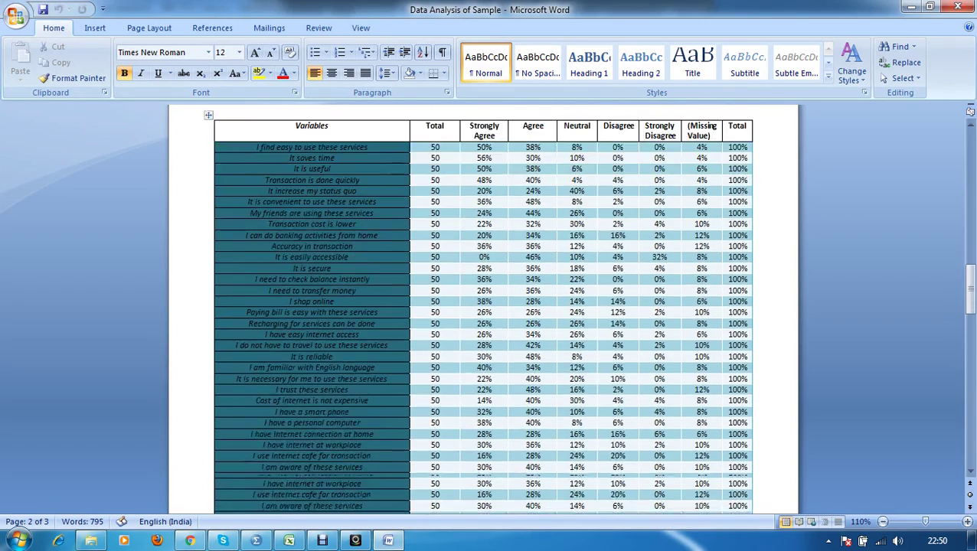
{"action": "scroll", "coordinate": [483, 306], "scroll_direction": "up", "scroll_amount": 2}
{"action": "scroll", "coordinate": [483, 306], "scroll_direction": "down", "scroll_amount": 6}
{"action": "scroll", "coordinate": [483, 306], "scroll_direction": "down", "scroll_amount": 3}
{"action": "scroll", "coordinate": [483, 306], "scroll_direction": "up", "scroll_amount": 6}
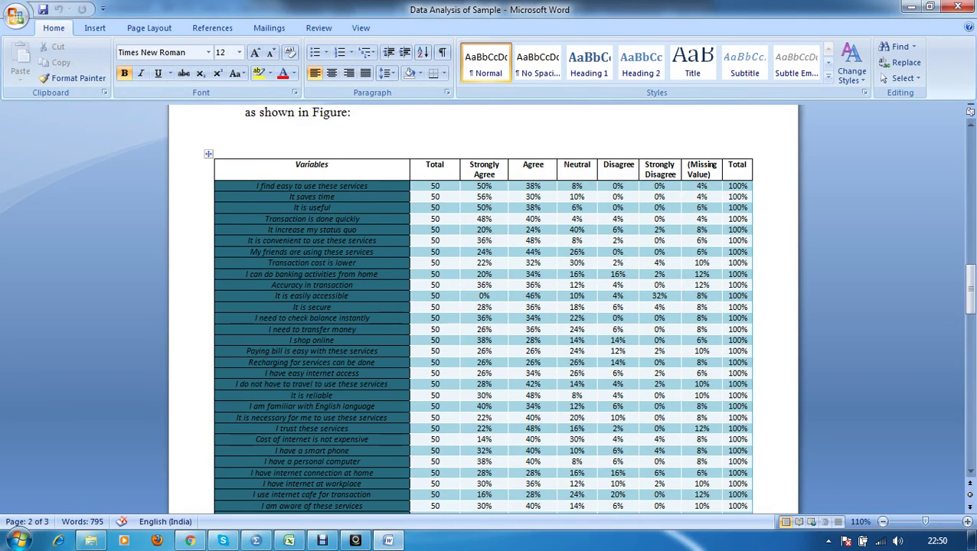
{"action": "scroll", "coordinate": [483, 307], "scroll_direction": "down", "scroll_amount": 3}
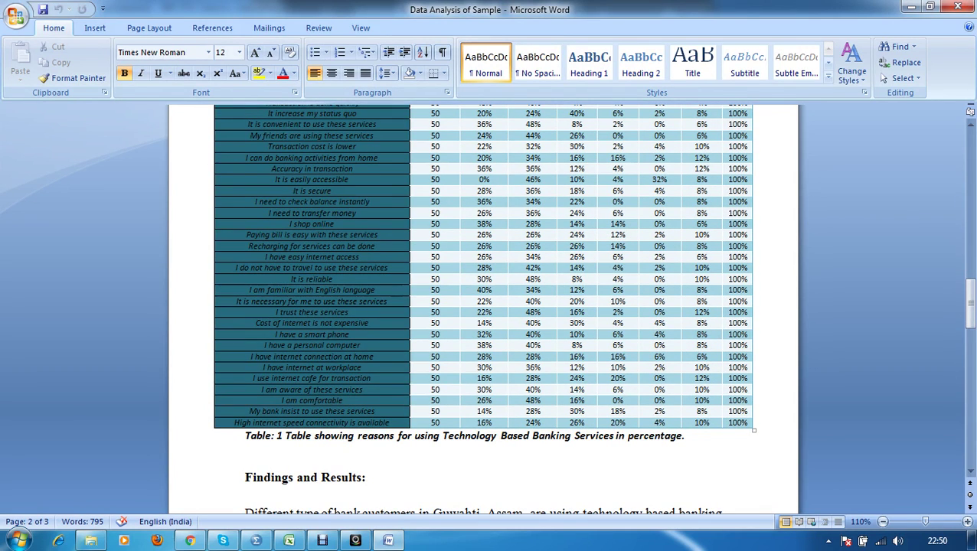
{"action": "scroll", "coordinate": [483, 306], "scroll_direction": "up", "scroll_amount": 2}
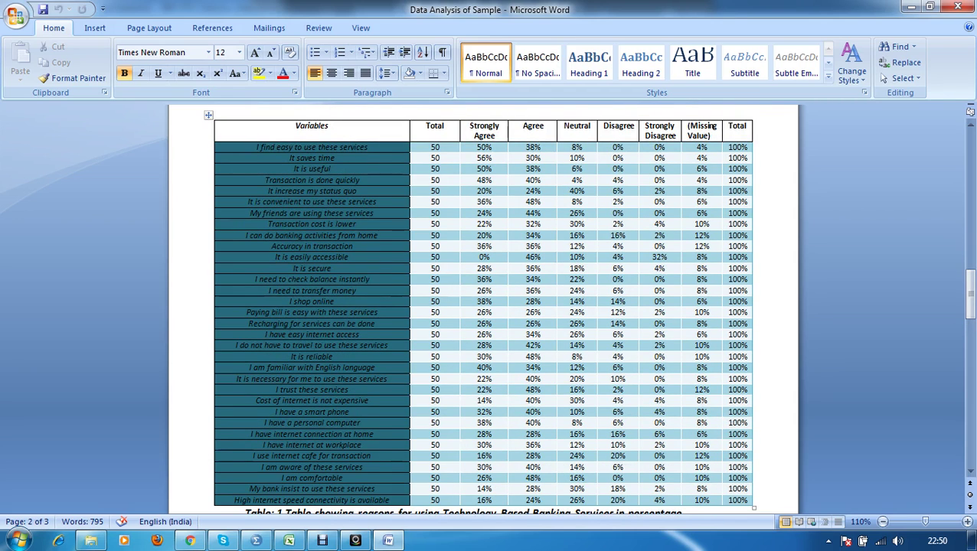
{"action": "scroll", "coordinate": [483, 306], "scroll_direction": "down", "scroll_amount": 2}
{"action": "scroll", "coordinate": [483, 306], "scroll_direction": "up", "scroll_amount": 2}
{"action": "scroll", "coordinate": [483, 306], "scroll_direction": "down", "scroll_amount": 3}
{"action": "scroll", "coordinate": [483, 306], "scroll_direction": "up", "scroll_amount": 3}
{"action": "scroll", "coordinate": [482, 306], "scroll_direction": "down", "scroll_amount": 3}
{"action": "scroll", "coordinate": [483, 306], "scroll_direction": "down", "scroll_amount": 4}
{"action": "scroll", "coordinate": [483, 306], "scroll_direction": "up", "scroll_amount": 9}
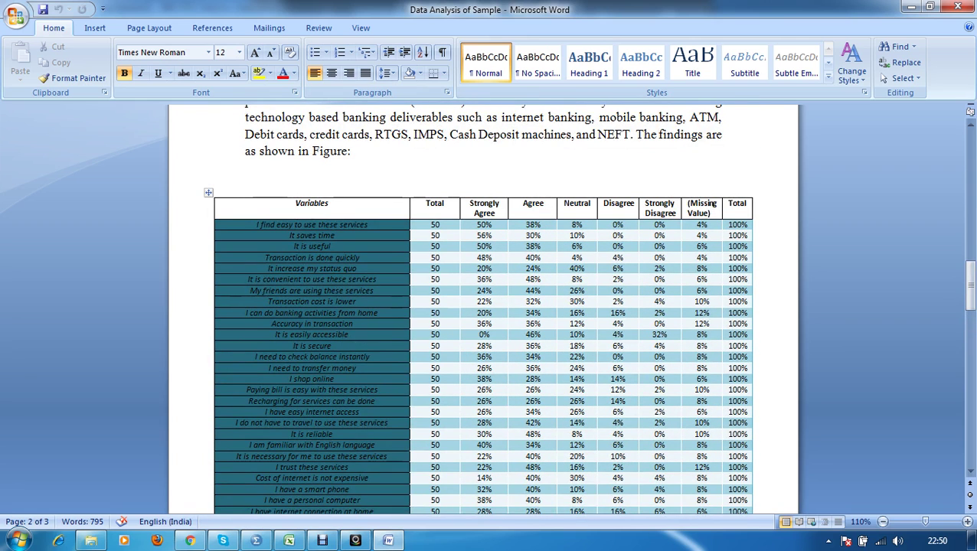
Compare the Strongly Agree percentages for "I find easy to use these services" and "It saves time" in the Word table
{"action": "left_click_drag", "start_coordinate": [478, 224], "coordinate": [492, 235]}
{"action": "left_click", "coordinate": [492, 235]}
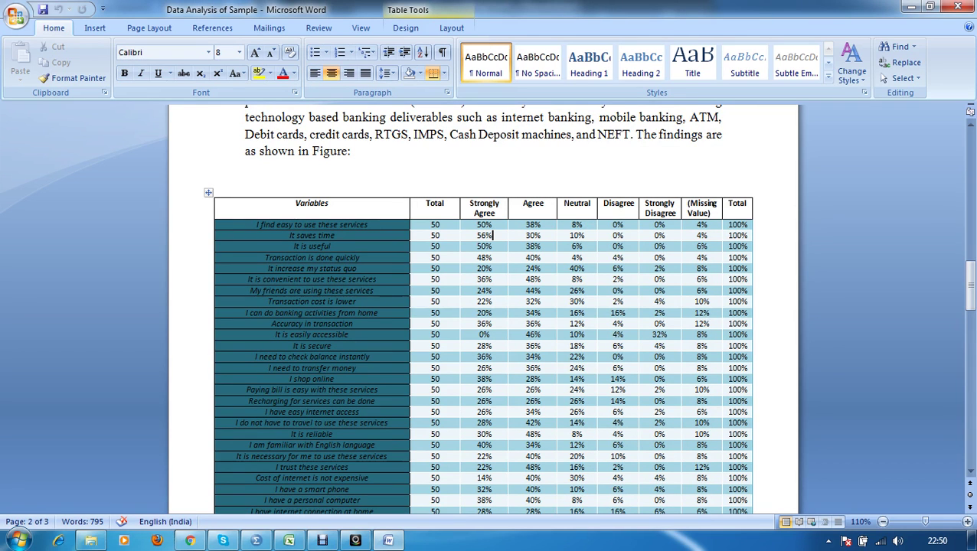
{"action": "scroll", "coordinate": [492, 235], "scroll_direction": "down", "scroll_amount": 2}
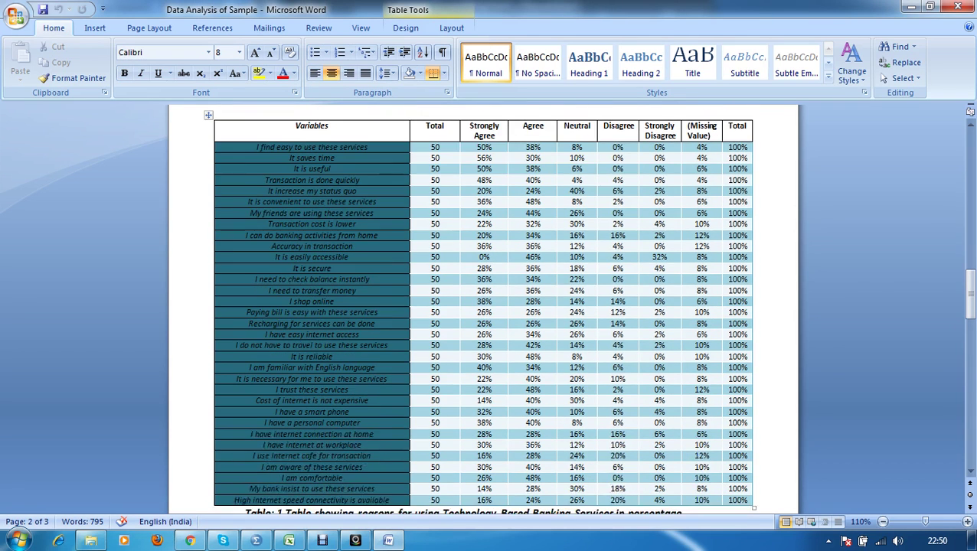
{"action": "scroll", "coordinate": [482, 306], "scroll_direction": "down", "scroll_amount": 1}
{"action": "scroll", "coordinate": [482, 307], "scroll_direction": "up", "scroll_amount": 2}
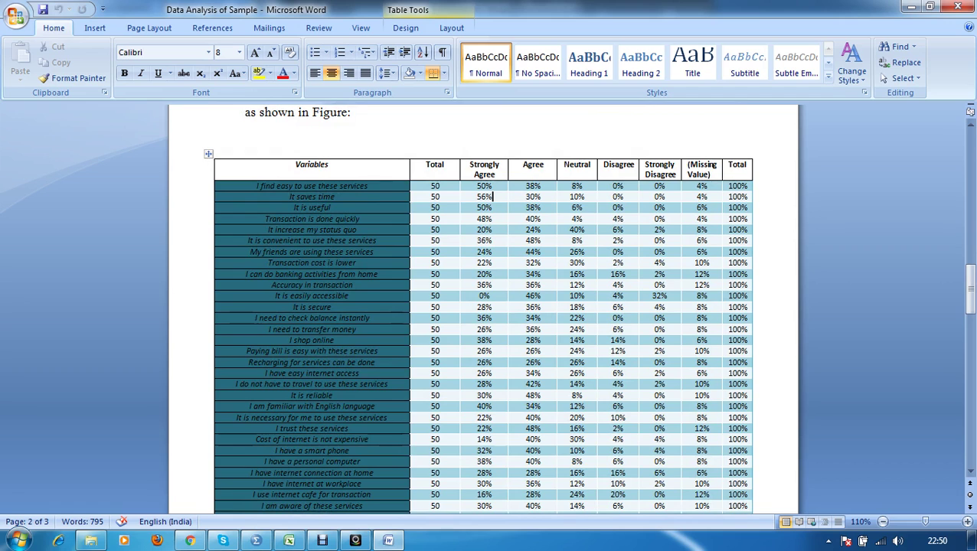
Read the Findings and Results section, highlighting the sentence about respondents who cite time saving by strongly agreeing
{"action": "scroll", "coordinate": [482, 306], "scroll_direction": "down", "scroll_amount": 5}
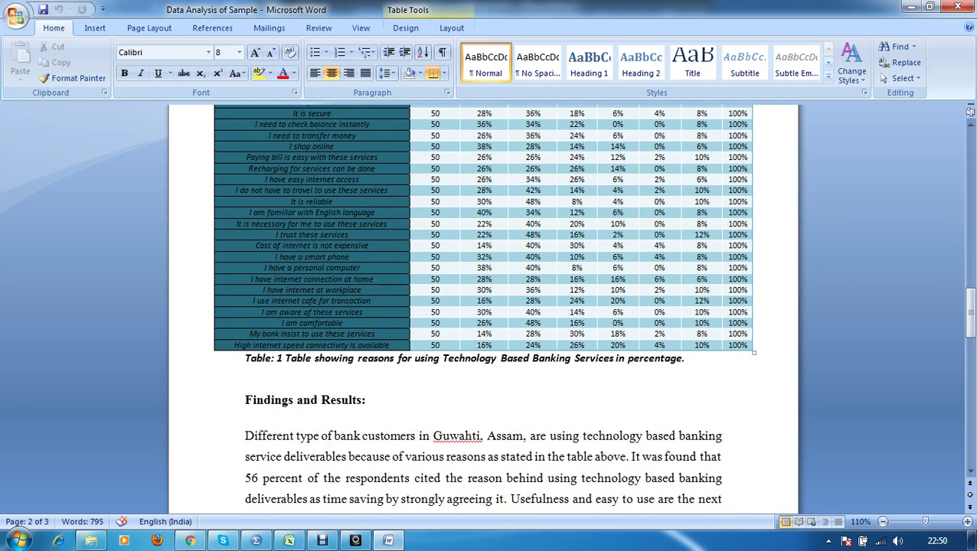
{"action": "scroll", "coordinate": [483, 307], "scroll_direction": "down", "scroll_amount": 2}
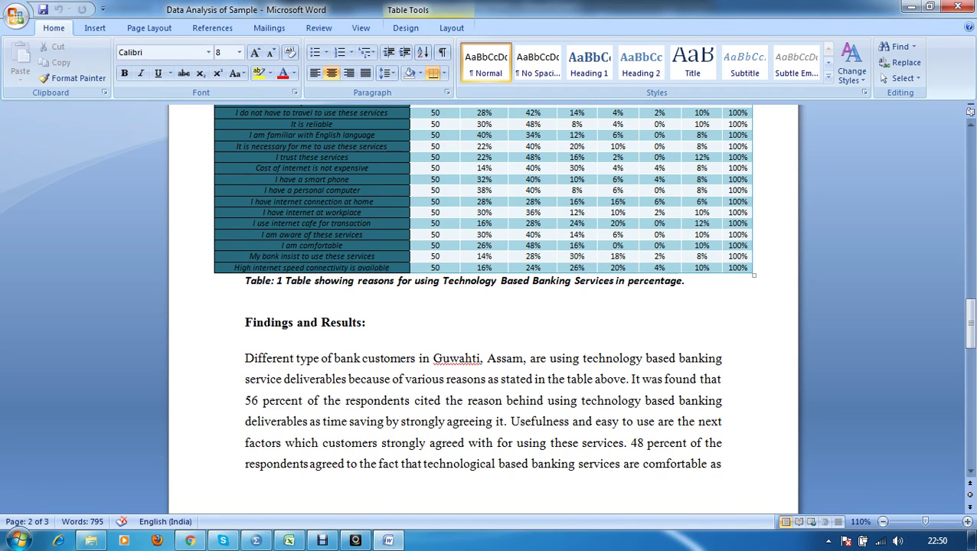
{"action": "scroll", "coordinate": [482, 306], "scroll_direction": "down", "scroll_amount": 3}
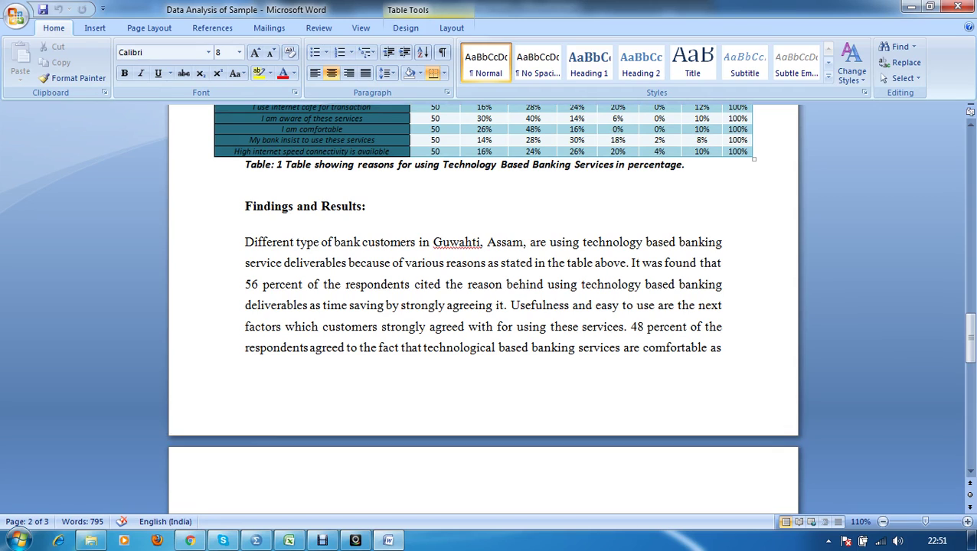
{"action": "left_click_drag", "start_coordinate": [245, 284], "coordinate": [571, 304]}
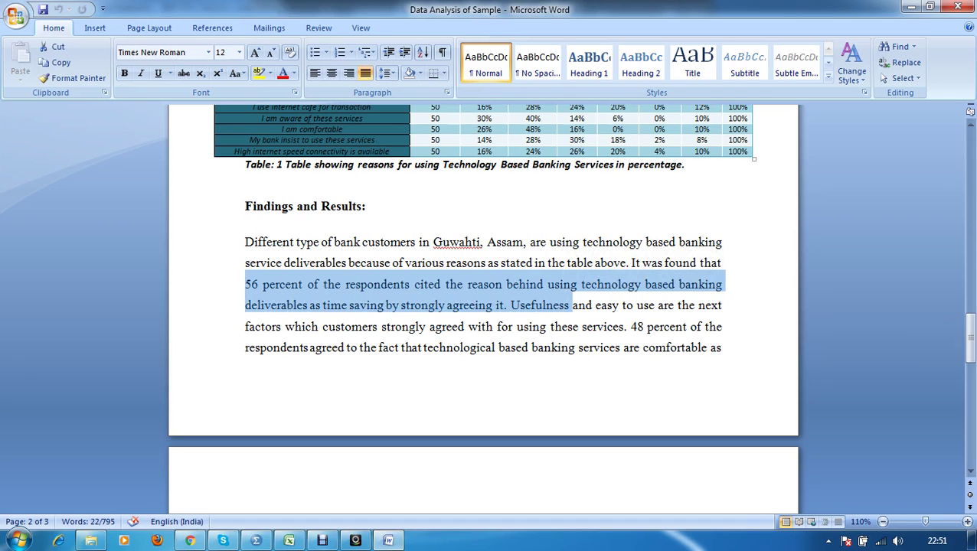
{"action": "scroll", "coordinate": [483, 307], "scroll_direction": "down", "scroll_amount": 8}
{"action": "scroll", "coordinate": [483, 306], "scroll_direction": "up", "scroll_amount": 5}
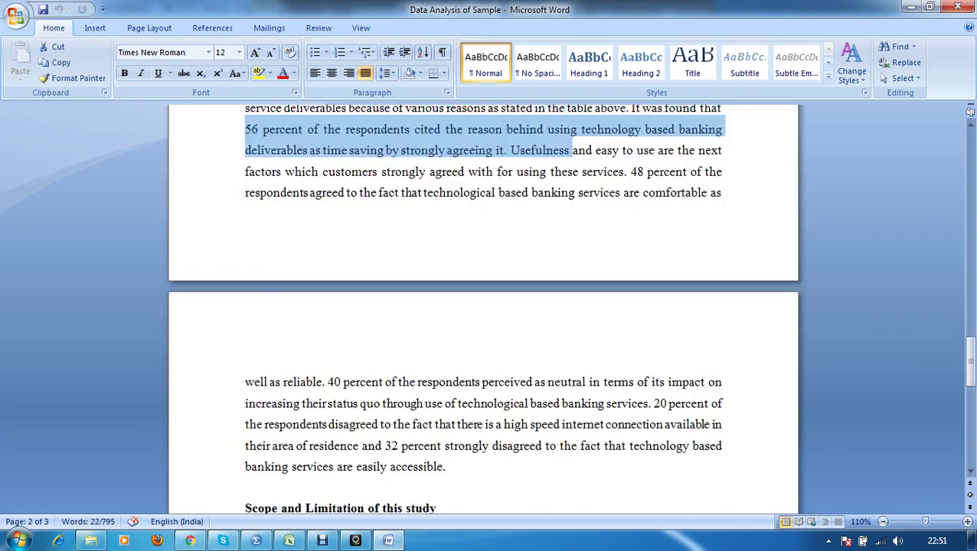
{"action": "scroll", "coordinate": [483, 229], "scroll_direction": "up", "scroll_amount": 3}
Close the Word document and its folder window to return to the summary table in Excel
{"action": "left_click", "coordinate": [958, 6]}
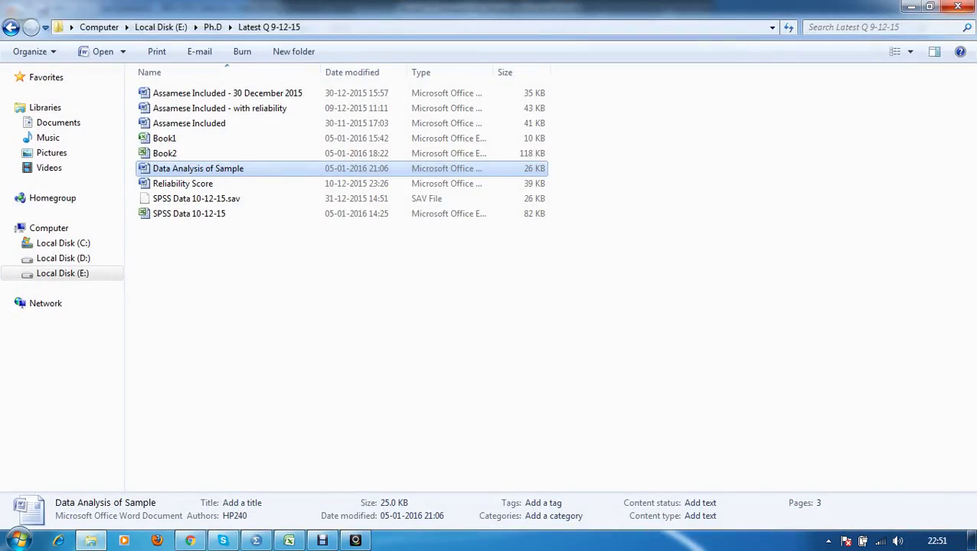
{"action": "left_click", "coordinate": [957, 6]}
{"action": "scroll", "coordinate": [352, 152], "scroll_direction": "down", "scroll_amount": 1}
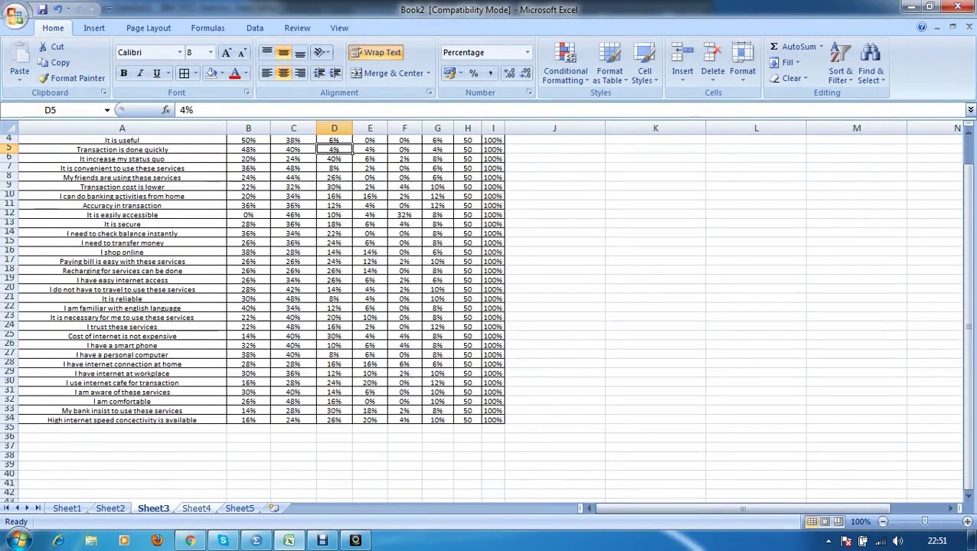
Review the age and education counts below the data on Sheet4 and return to the Sheet3 summary table
{"action": "key", "text": "ctrl+Page_Down"}
{"action": "scroll", "coordinate": [482, 306], "scroll_direction": "down", "scroll_amount": 12}
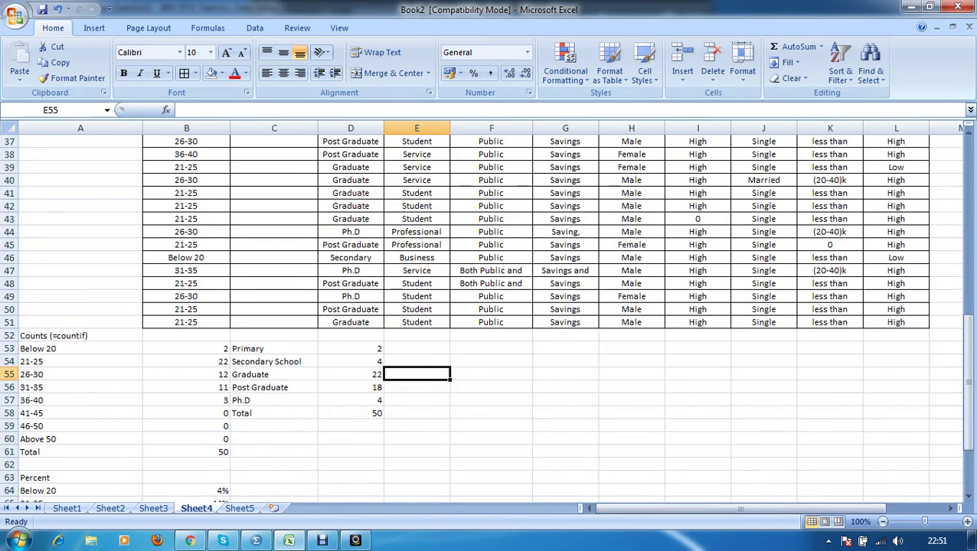
{"action": "key", "text": "ctrl+Page_Up"}
{"action": "scroll", "coordinate": [260, 253], "scroll_direction": "down", "scroll_amount": 2}
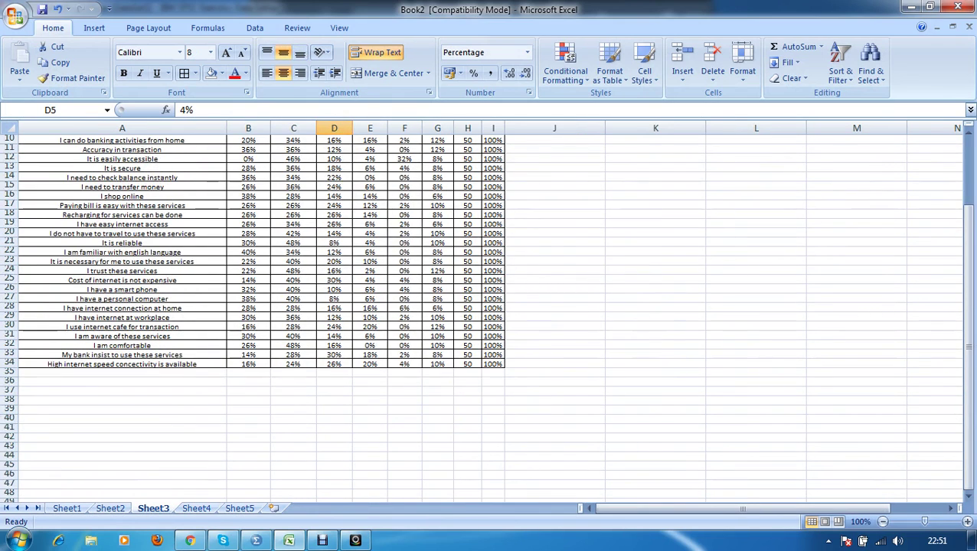
{"action": "left_click", "coordinate": [355, 540]}
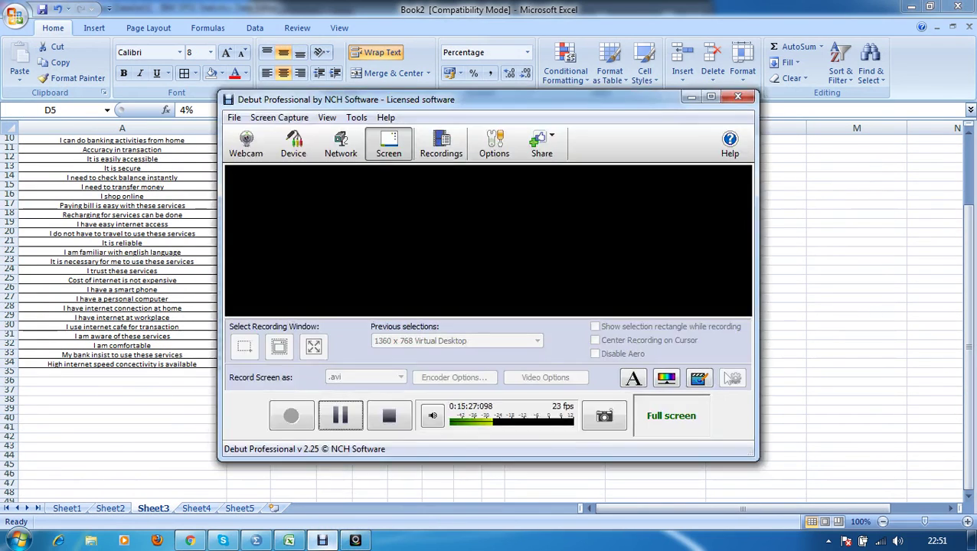